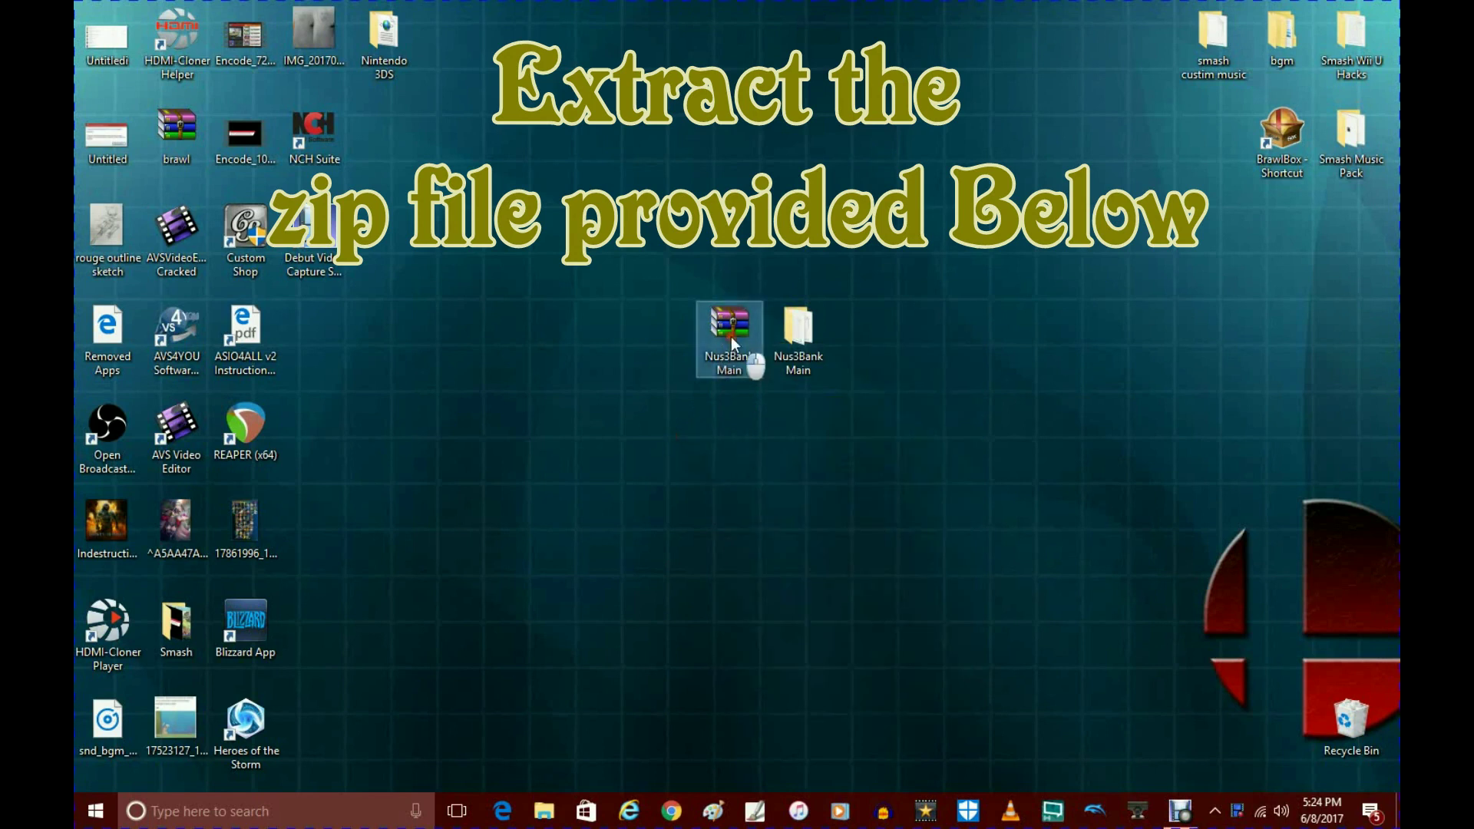
Step: Open the Nus3Bank Main zip archive to view its contents, and close it
{"action": "double_click", "coordinate": [729, 332]}
{"action": "left_click_drag", "start_coordinate": [472, 556], "coordinate": [858, 439]}
{"action": "left_click", "coordinate": [1030, 557]}
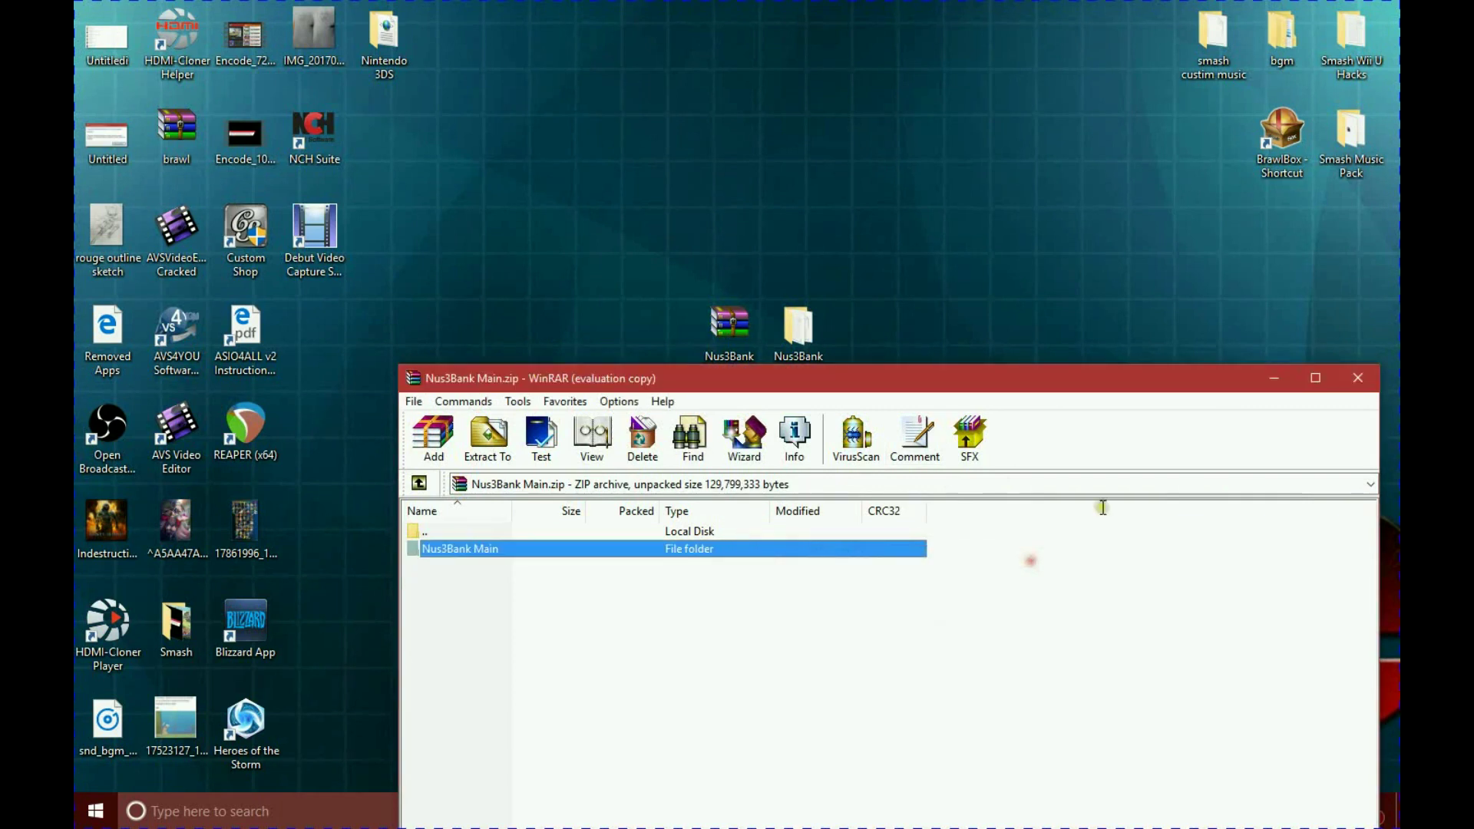
{"action": "left_click", "coordinate": [1355, 378]}
Step: Rearrange the desktop so the Nus3Bank Main archive sits with the other icons and its extracted folder stands apart
{"action": "left_click_drag", "start_coordinate": [693, 353], "coordinate": [299, 357]}
{"action": "left_click_drag", "start_coordinate": [798, 341], "coordinate": [757, 222]}
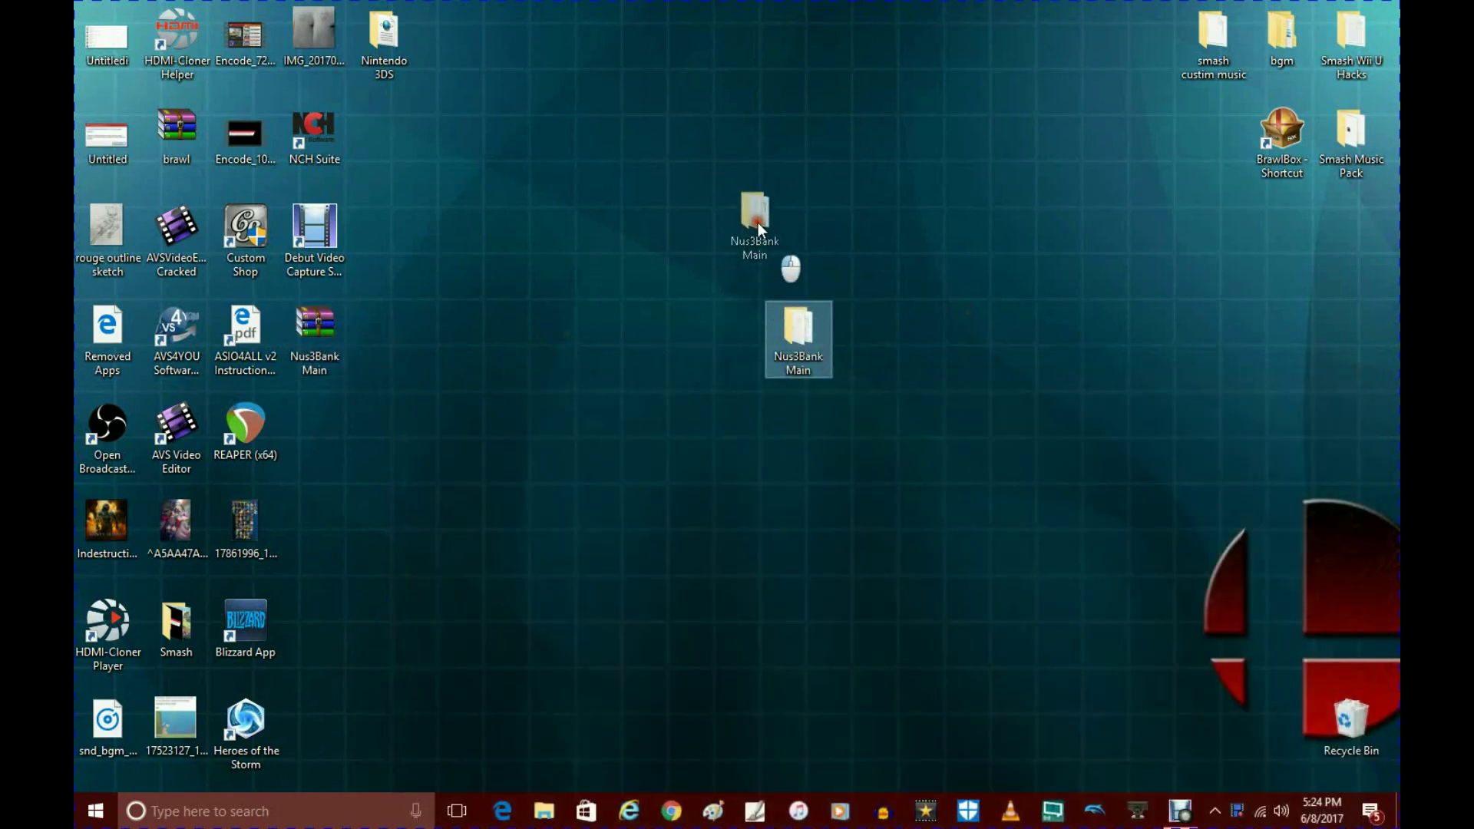
{"action": "left_click_drag", "start_coordinate": [679, 140], "coordinate": [679, 140]}
Step: Open the Mp3 Wav folder inside the Library of the extracted Nus3Bank Main folder
{"action": "double_click", "coordinate": [662, 142]}
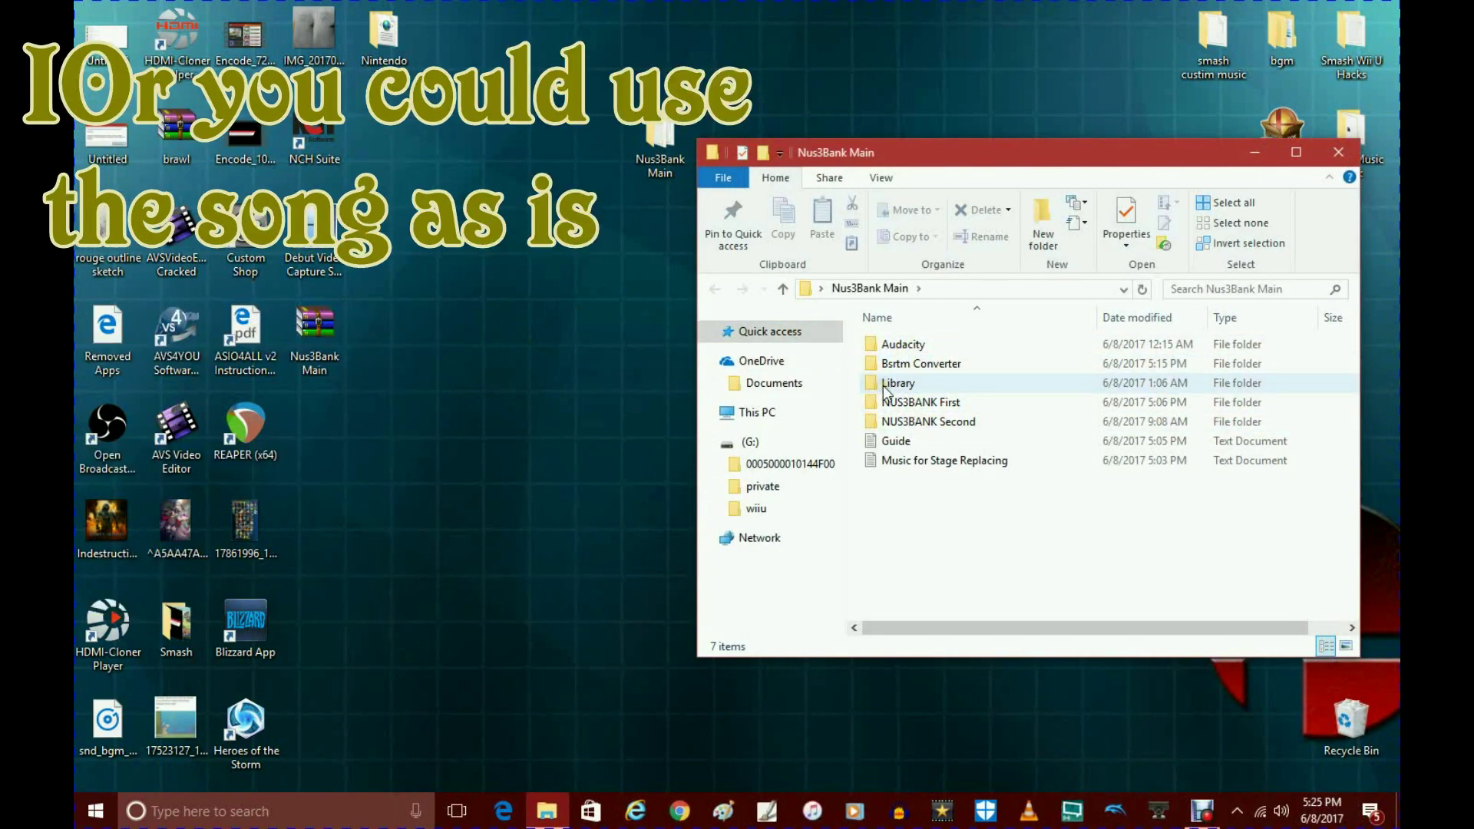
{"action": "double_click", "coordinate": [895, 383]}
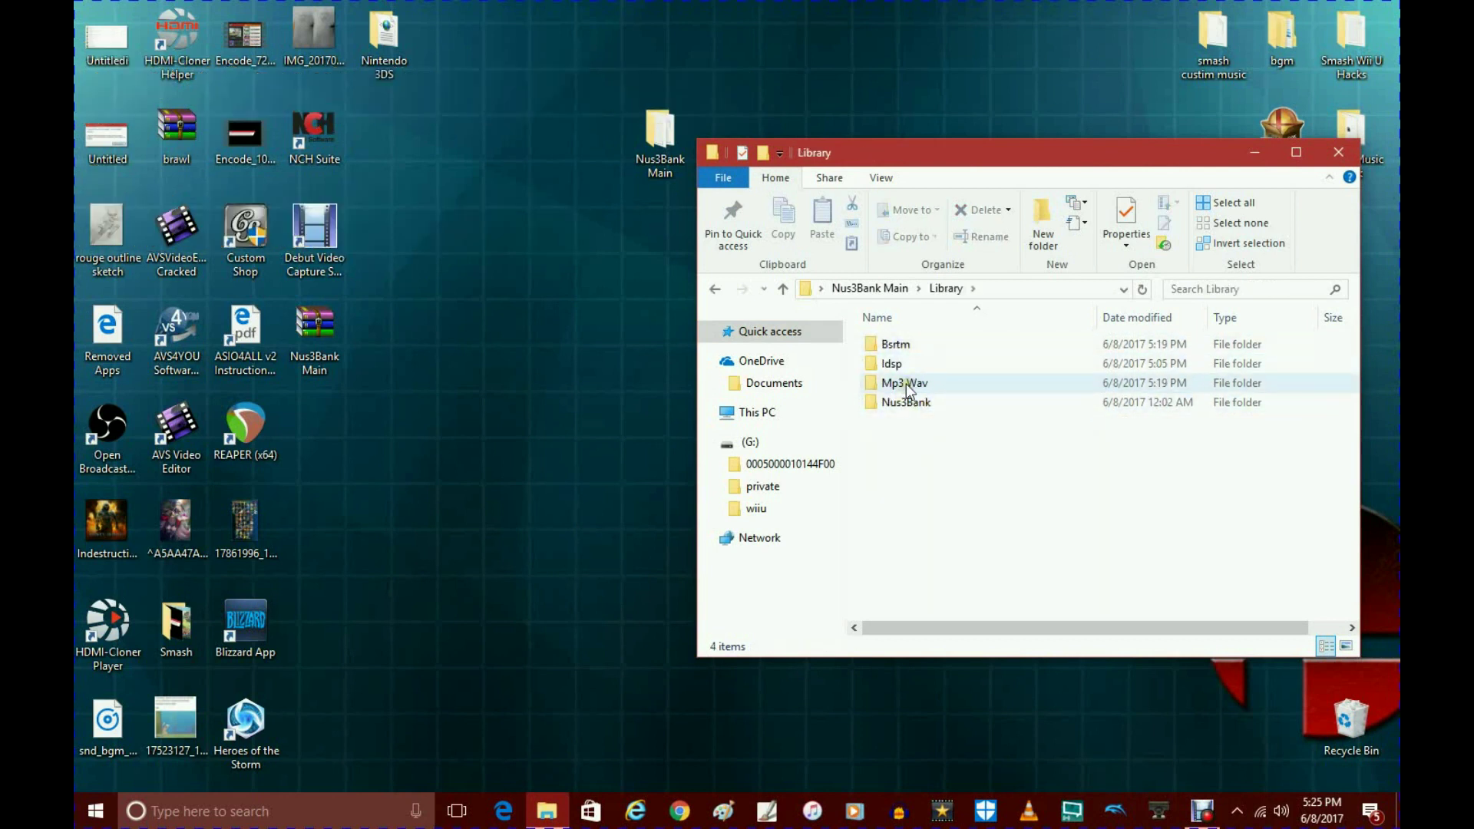
{"action": "double_click", "coordinate": [906, 384]}
Step: Open a second File Explorer window beside the first and go to Music > Breaking Benjamin > Dear Agony
{"action": "right_click", "coordinate": [549, 820]}
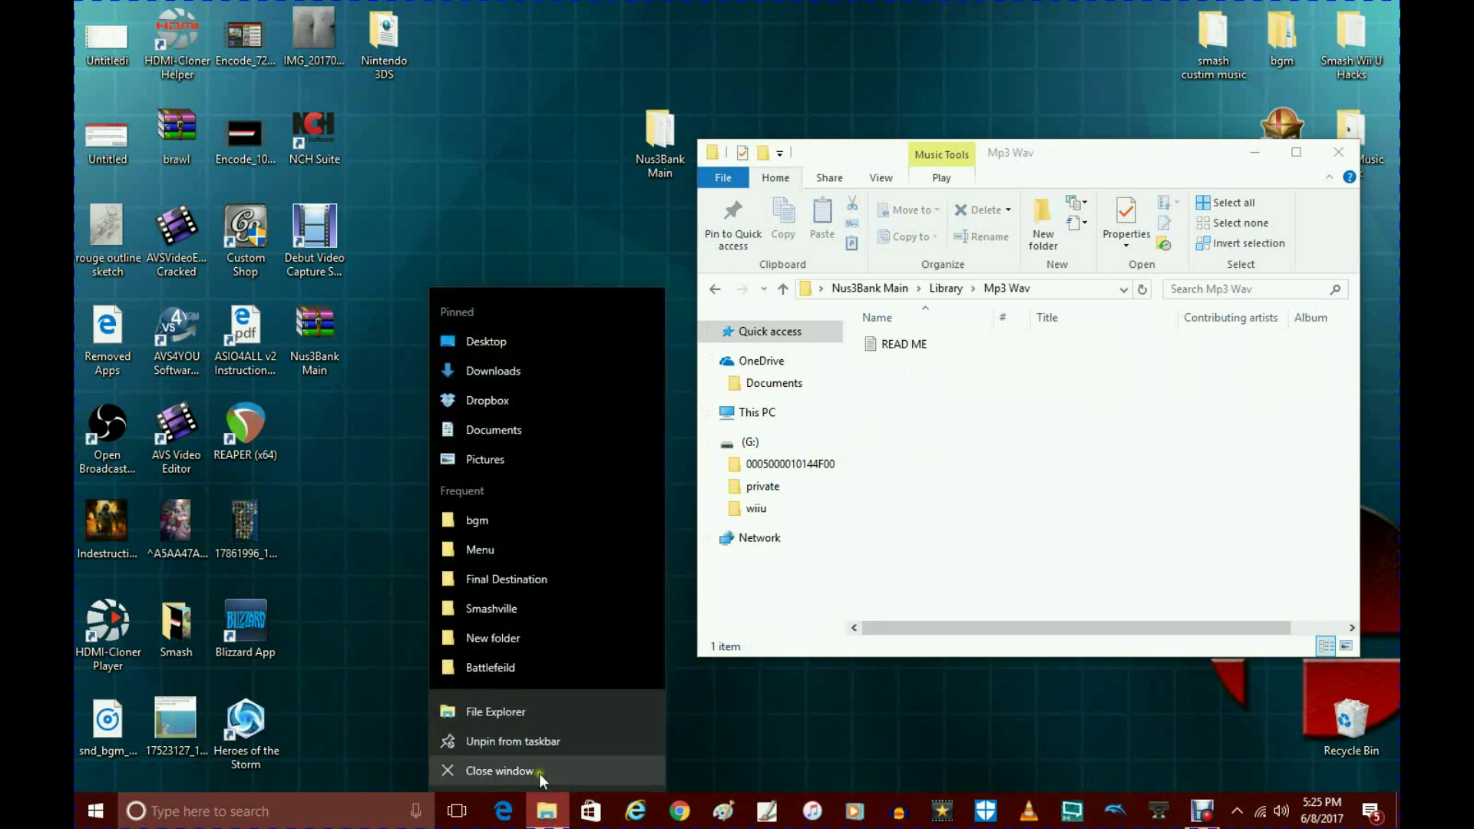
{"action": "left_click", "coordinate": [527, 706]}
{"action": "left_click_drag", "start_coordinate": [981, 173], "coordinate": [421, 140]}
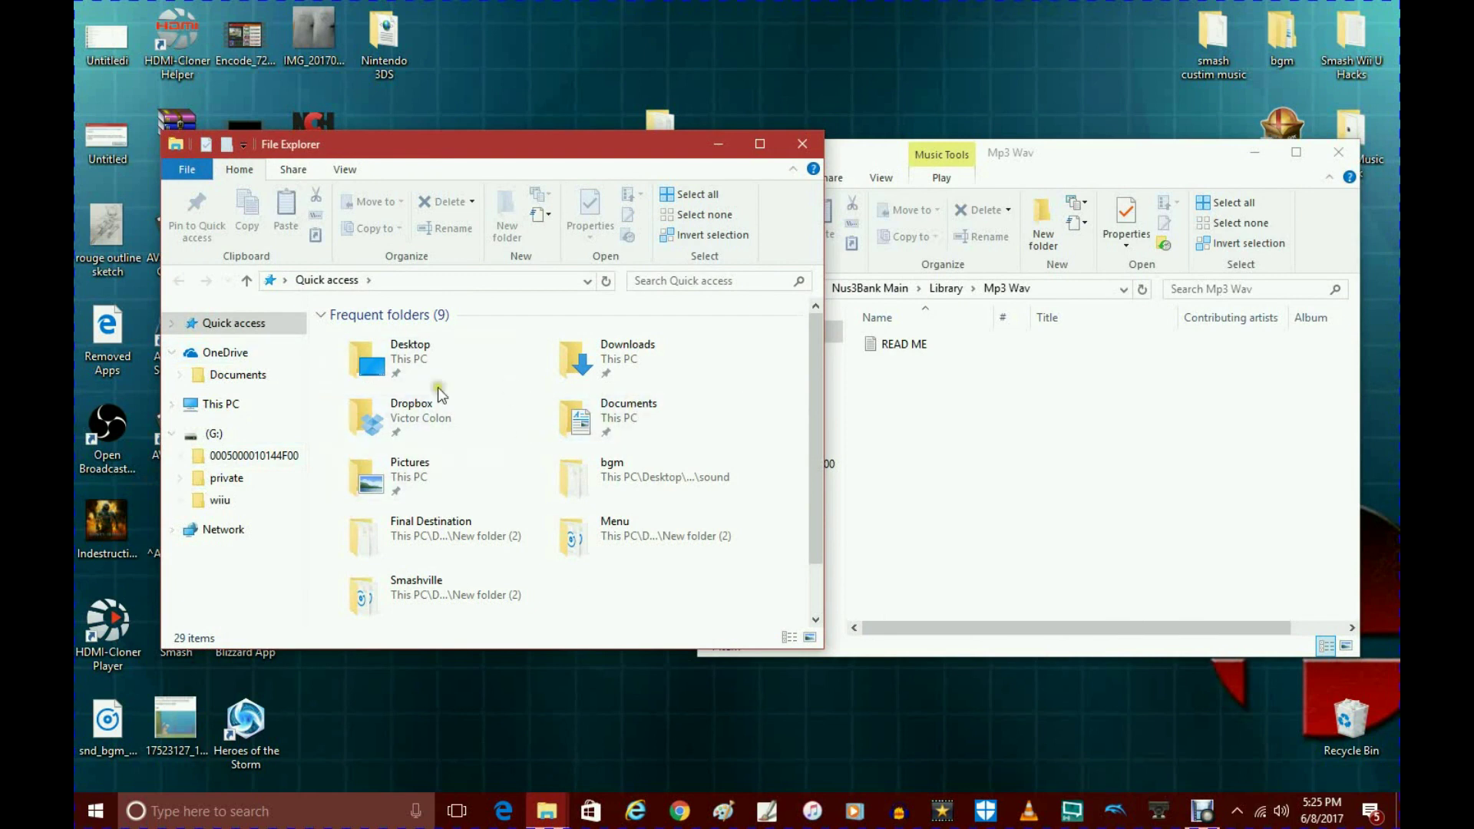
{"action": "left_click", "coordinate": [221, 404]}
{"action": "left_click", "coordinate": [624, 407]}
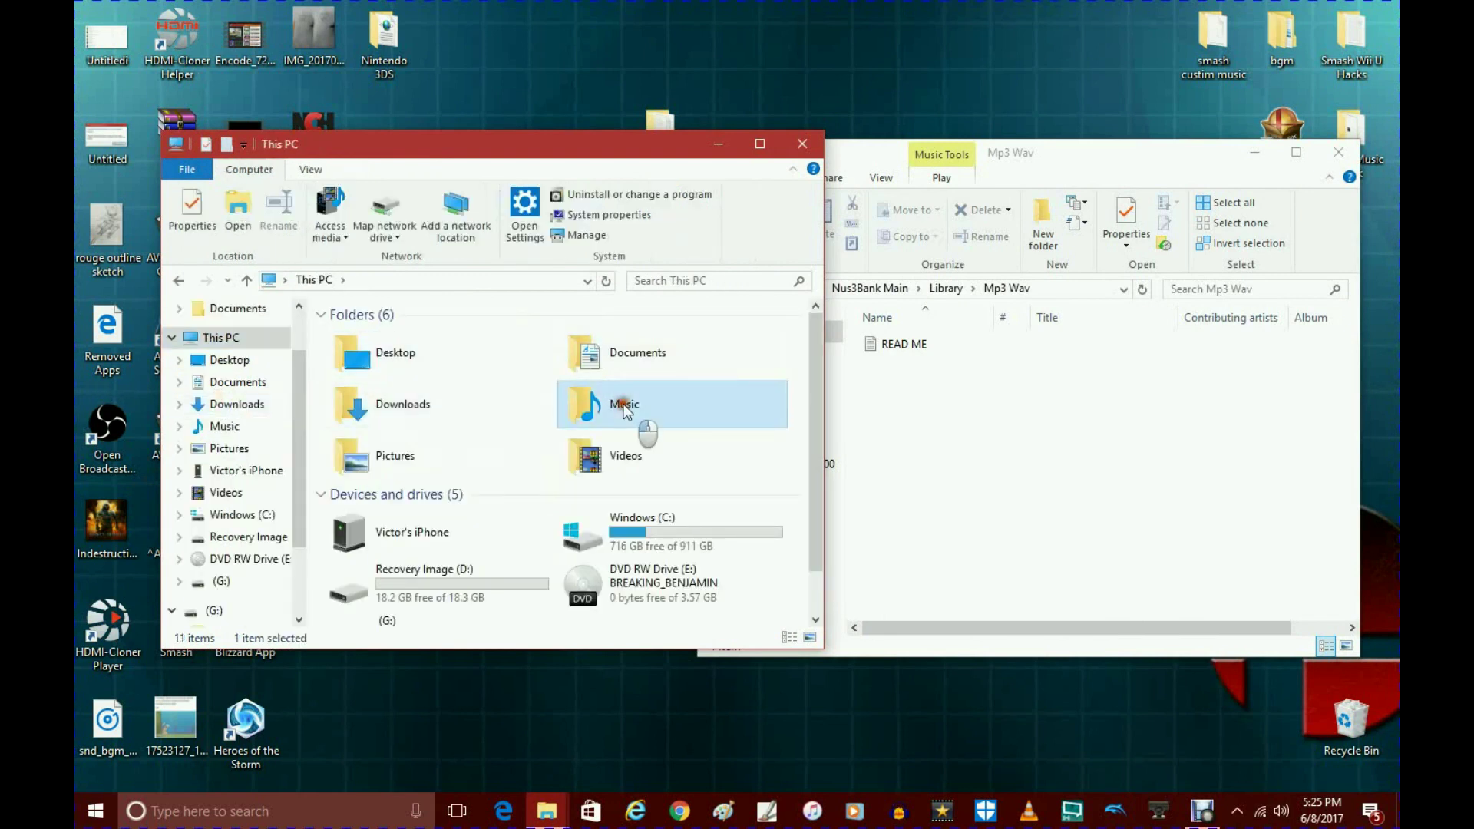
{"action": "double_click", "coordinate": [624, 407]}
{"action": "double_click", "coordinate": [400, 590]}
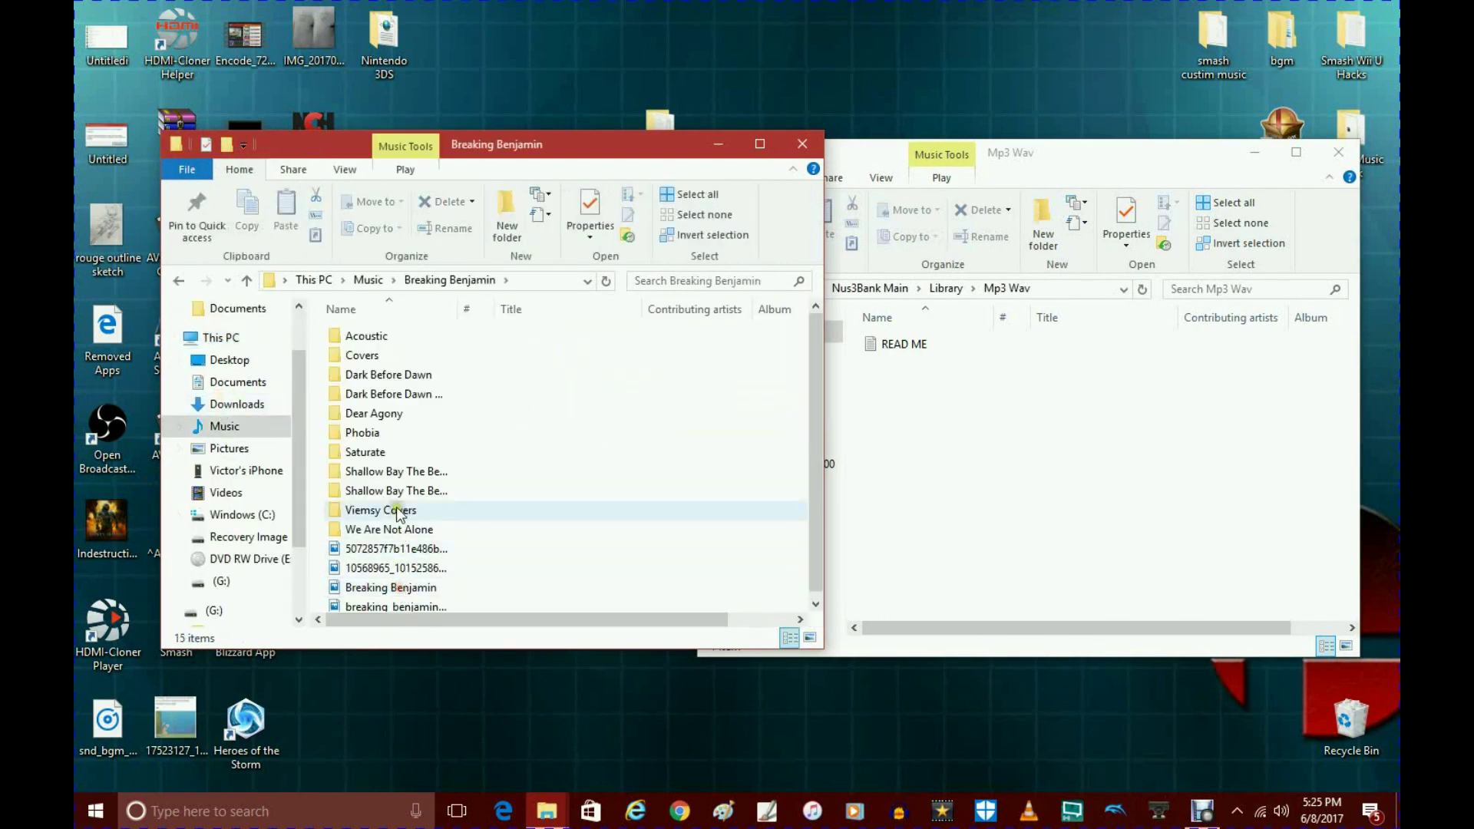
{"action": "double_click", "coordinate": [384, 414]}
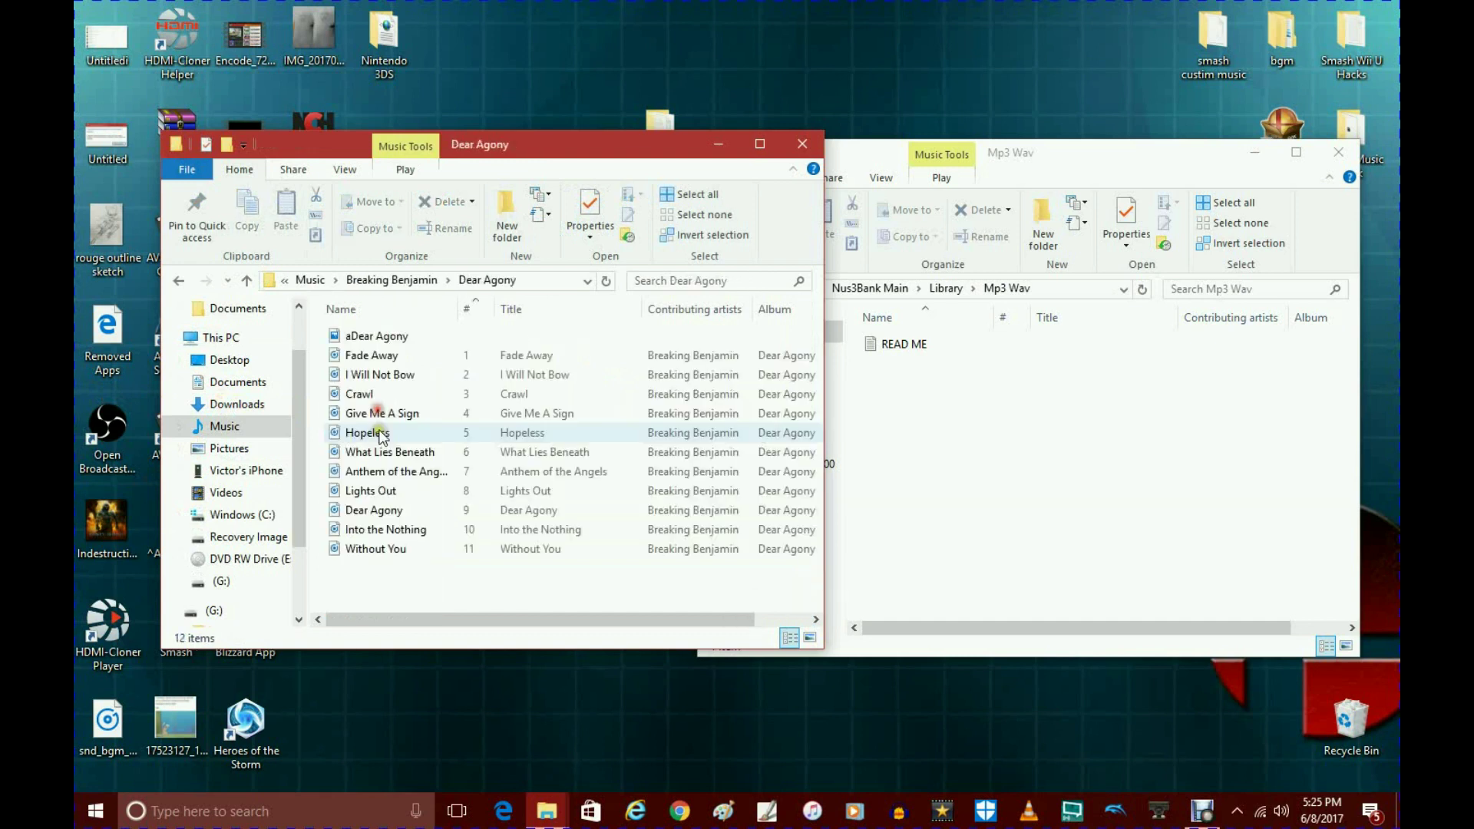
Step: Copy the song Into the Nothing into the Mp3 Wav folder and close the Dear Agony window
{"action": "right_click", "coordinate": [394, 532]}
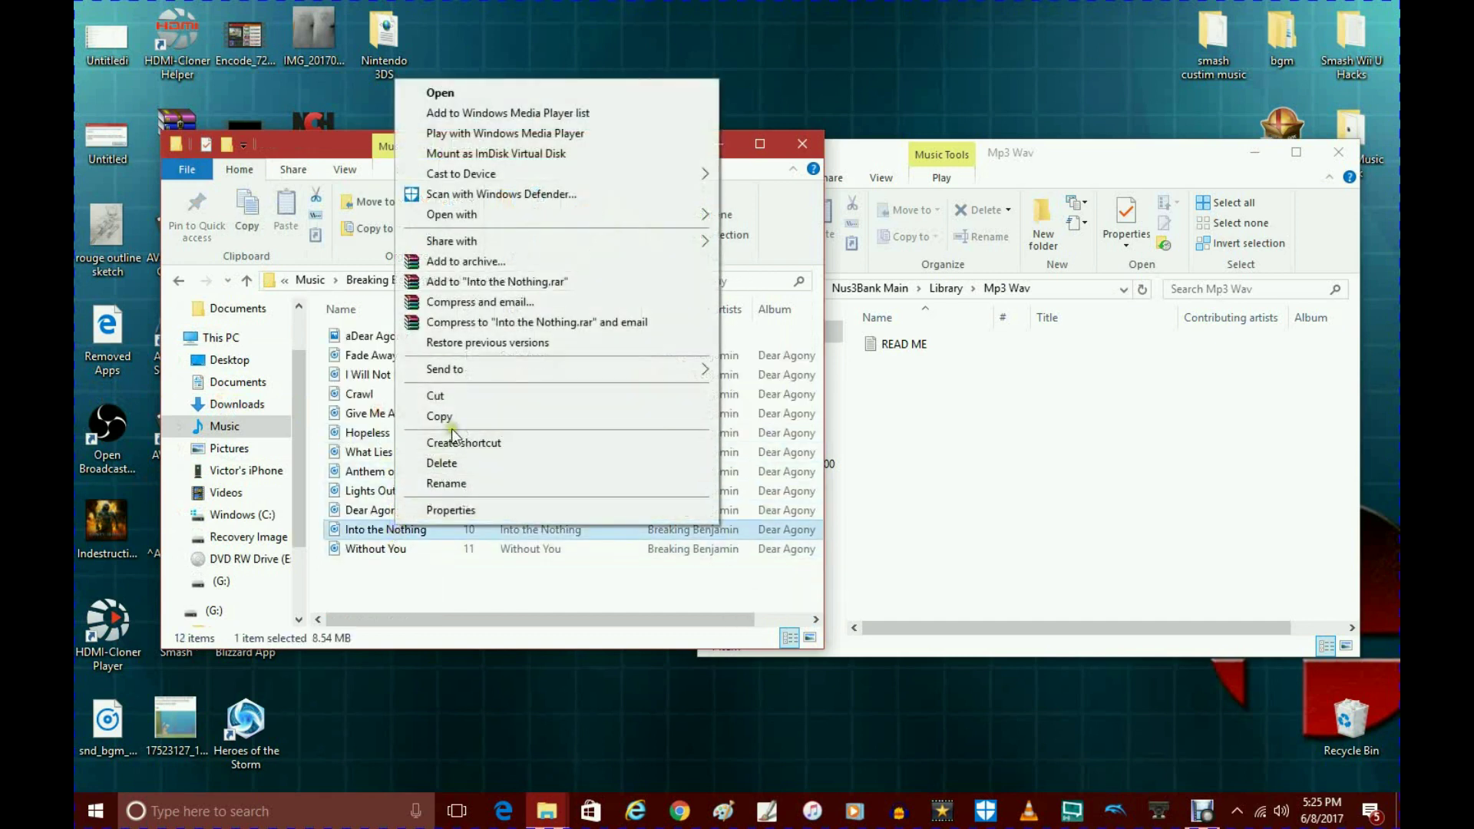
{"action": "left_click", "coordinate": [459, 414]}
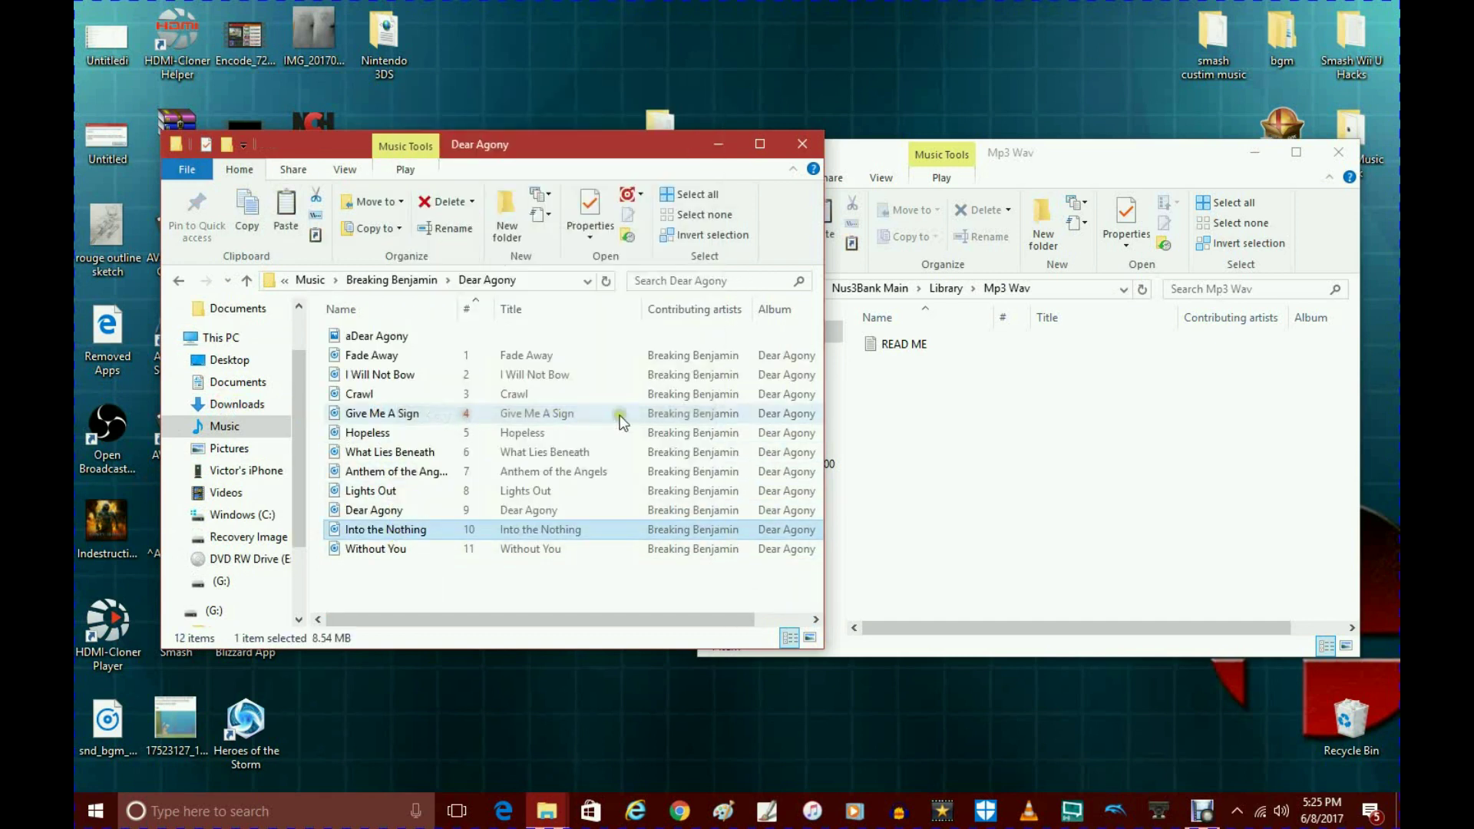
{"action": "left_click", "coordinate": [975, 396]}
{"action": "right_click", "coordinate": [1015, 397]}
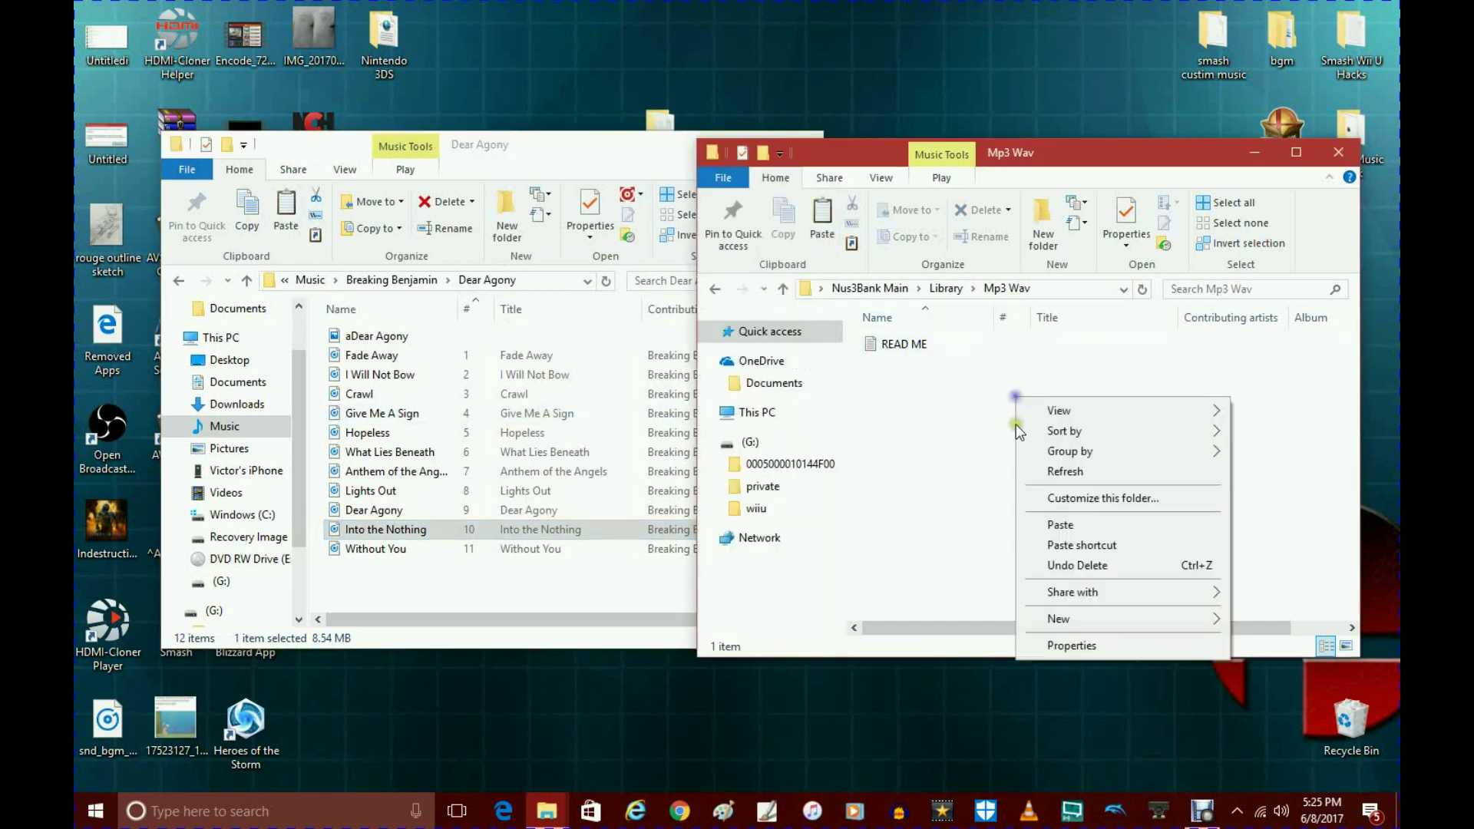
{"action": "left_click", "coordinate": [1053, 523]}
{"action": "left_click", "coordinate": [659, 167]}
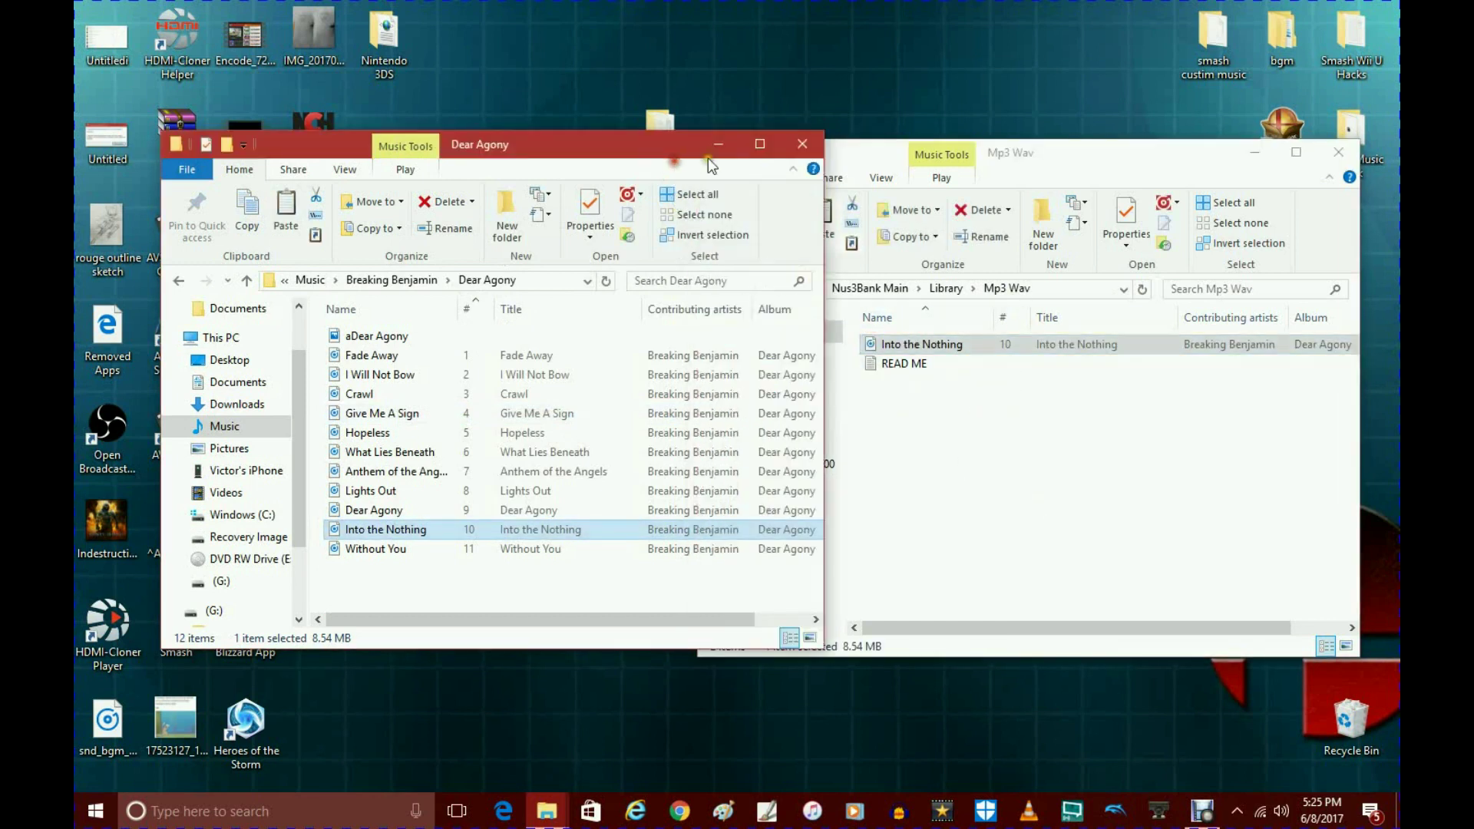
{"action": "left_click", "coordinate": [801, 145]}
{"action": "left_click", "coordinate": [1012, 472]}
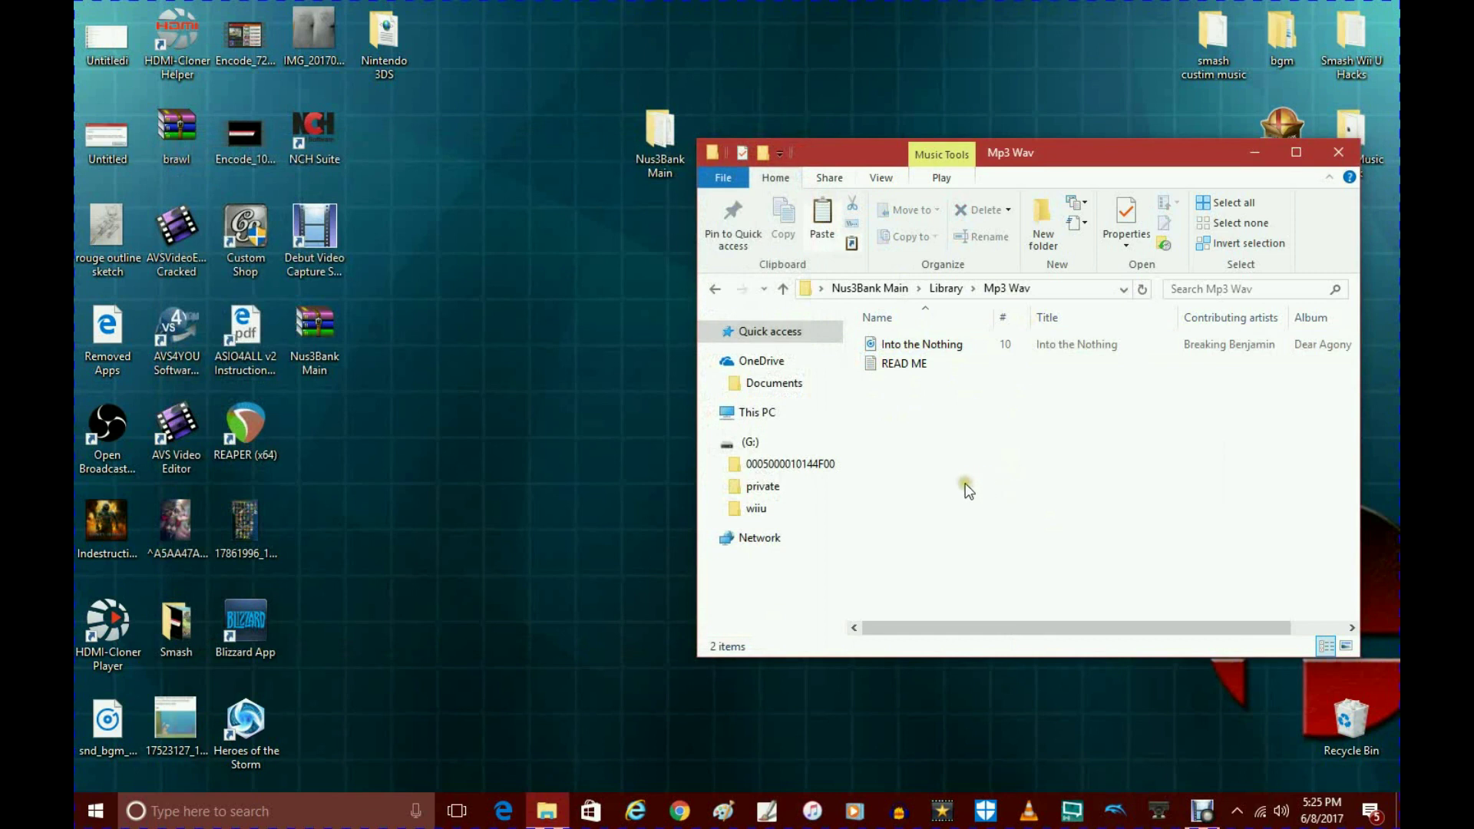
Step: Open another File Explorer window and go to the Nus3Bank Main folder on the Desktop
{"action": "right_click", "coordinate": [547, 811]}
{"action": "left_click", "coordinate": [472, 714]}
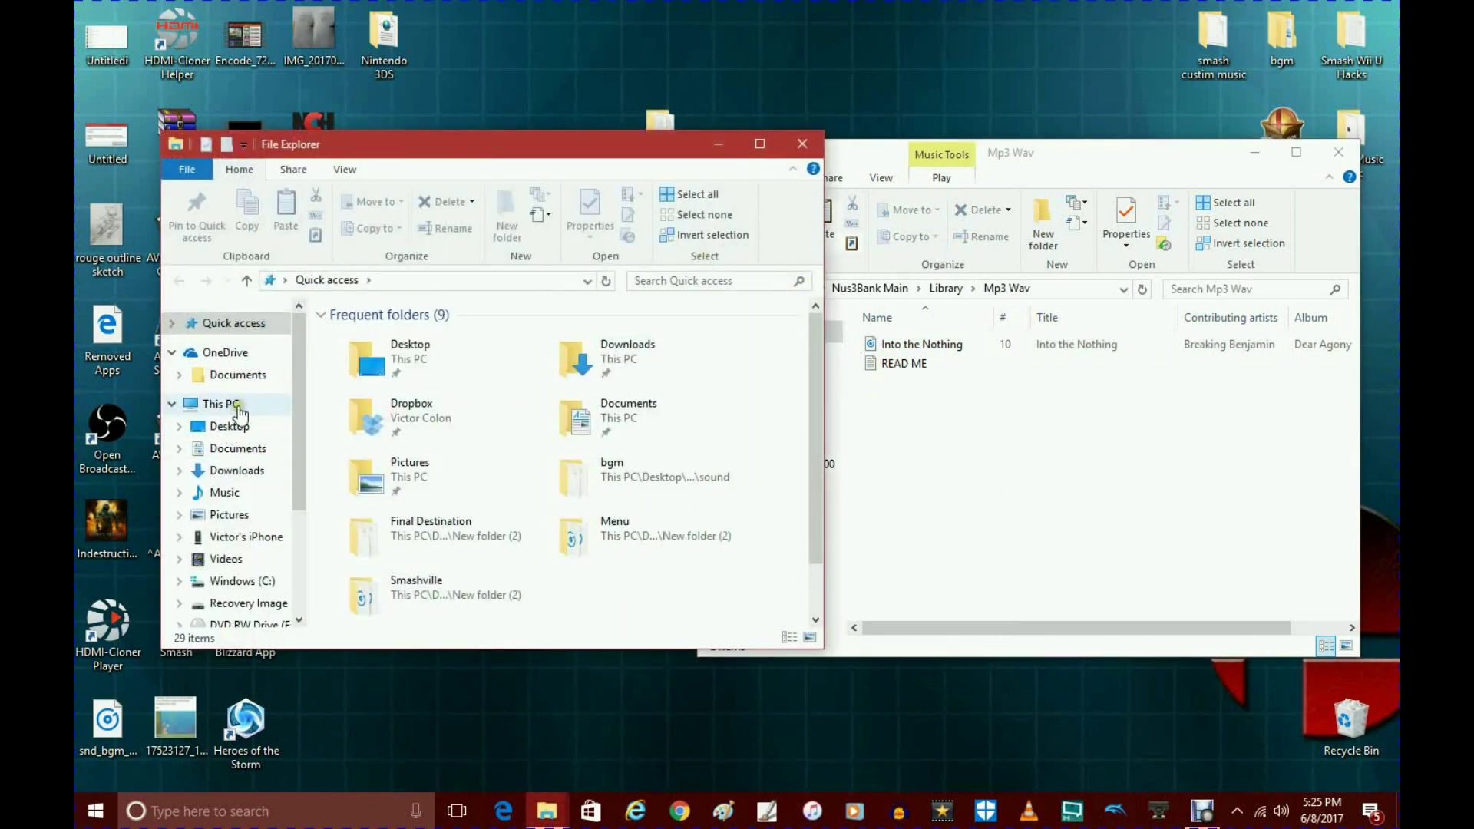
{"action": "left_click", "coordinate": [240, 376]}
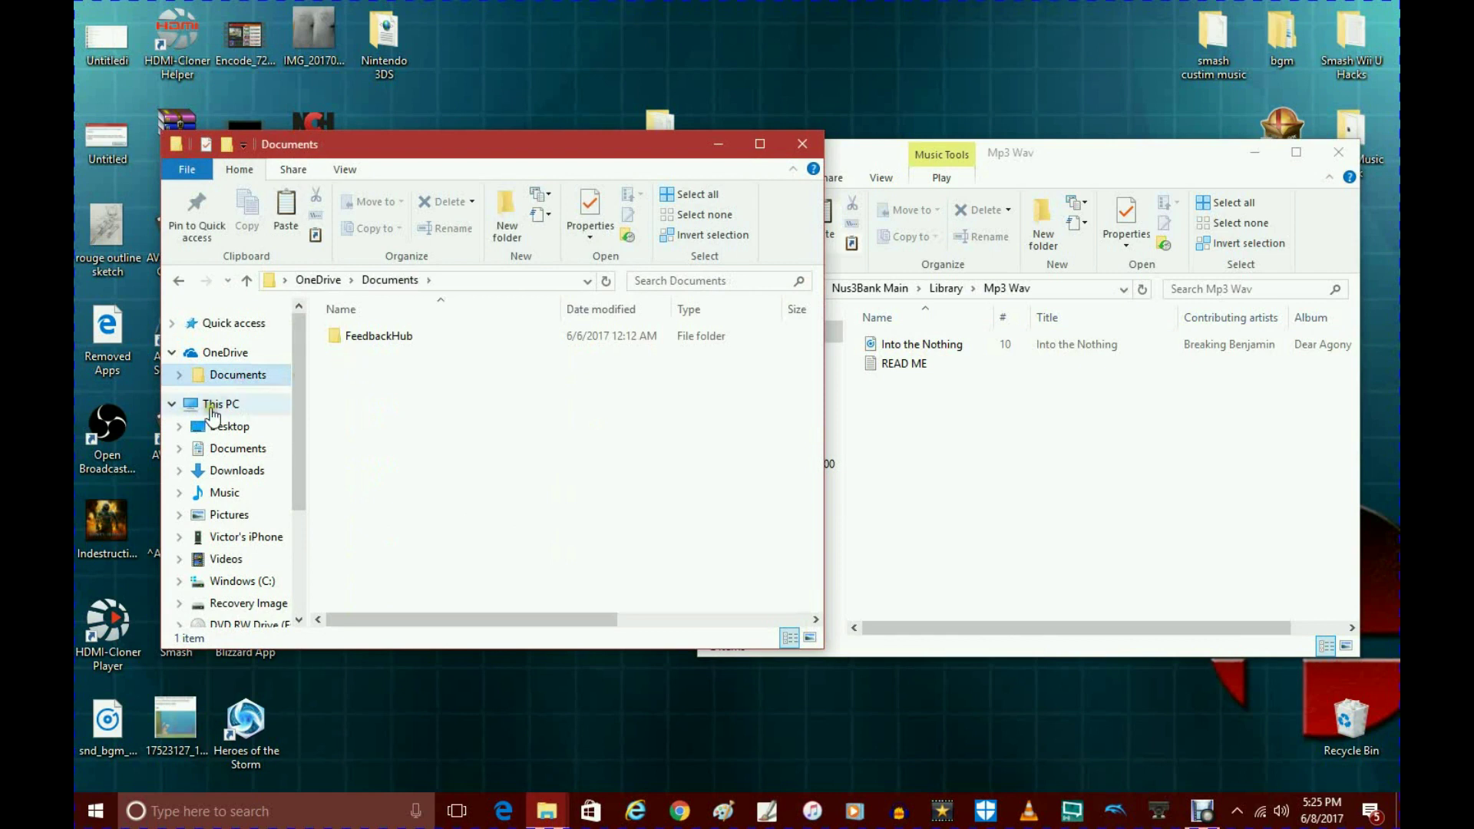
{"action": "left_click", "coordinate": [205, 405]}
{"action": "left_click", "coordinate": [229, 426]}
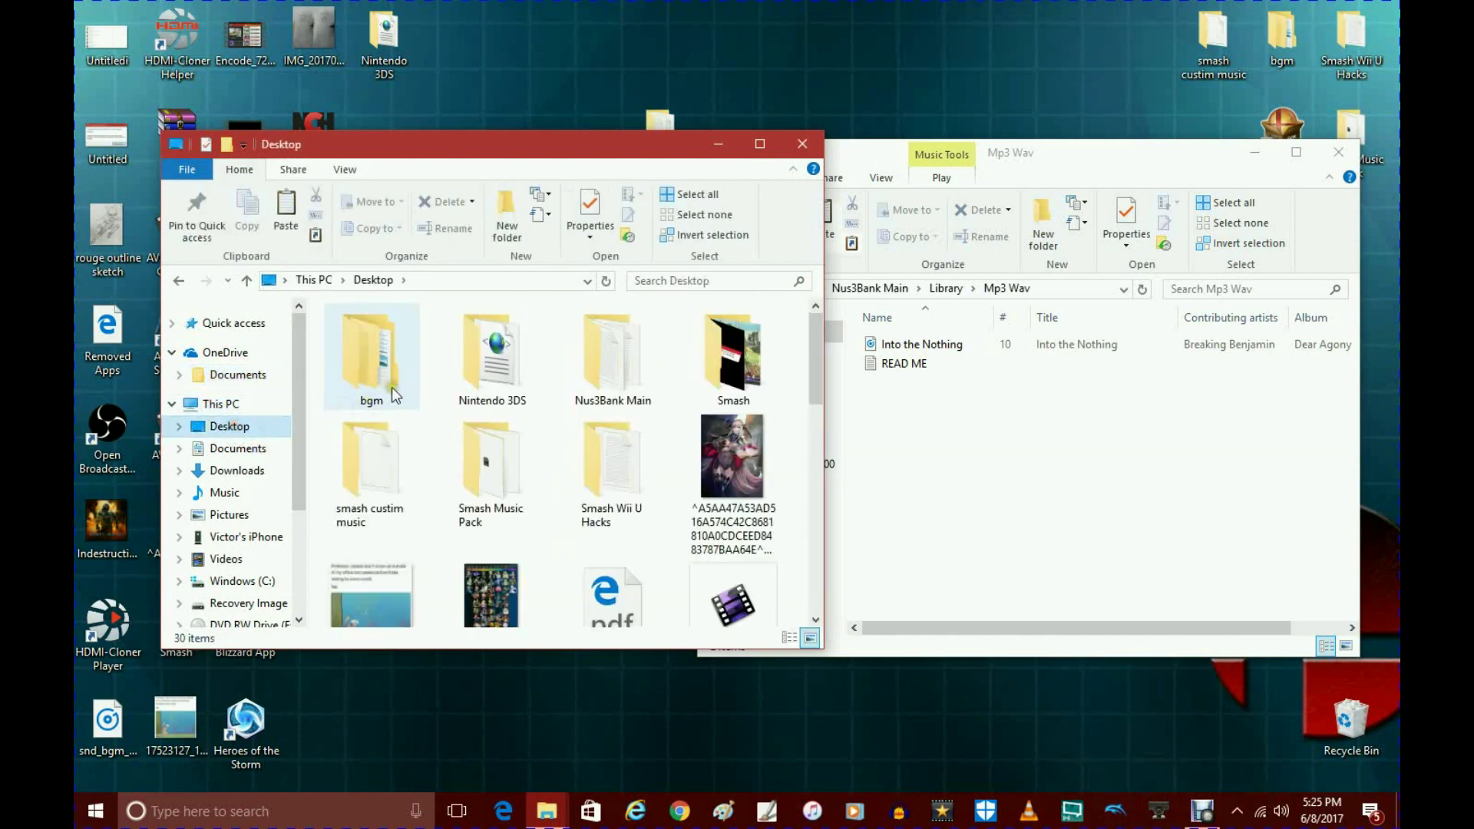
{"action": "double_click", "coordinate": [616, 384]}
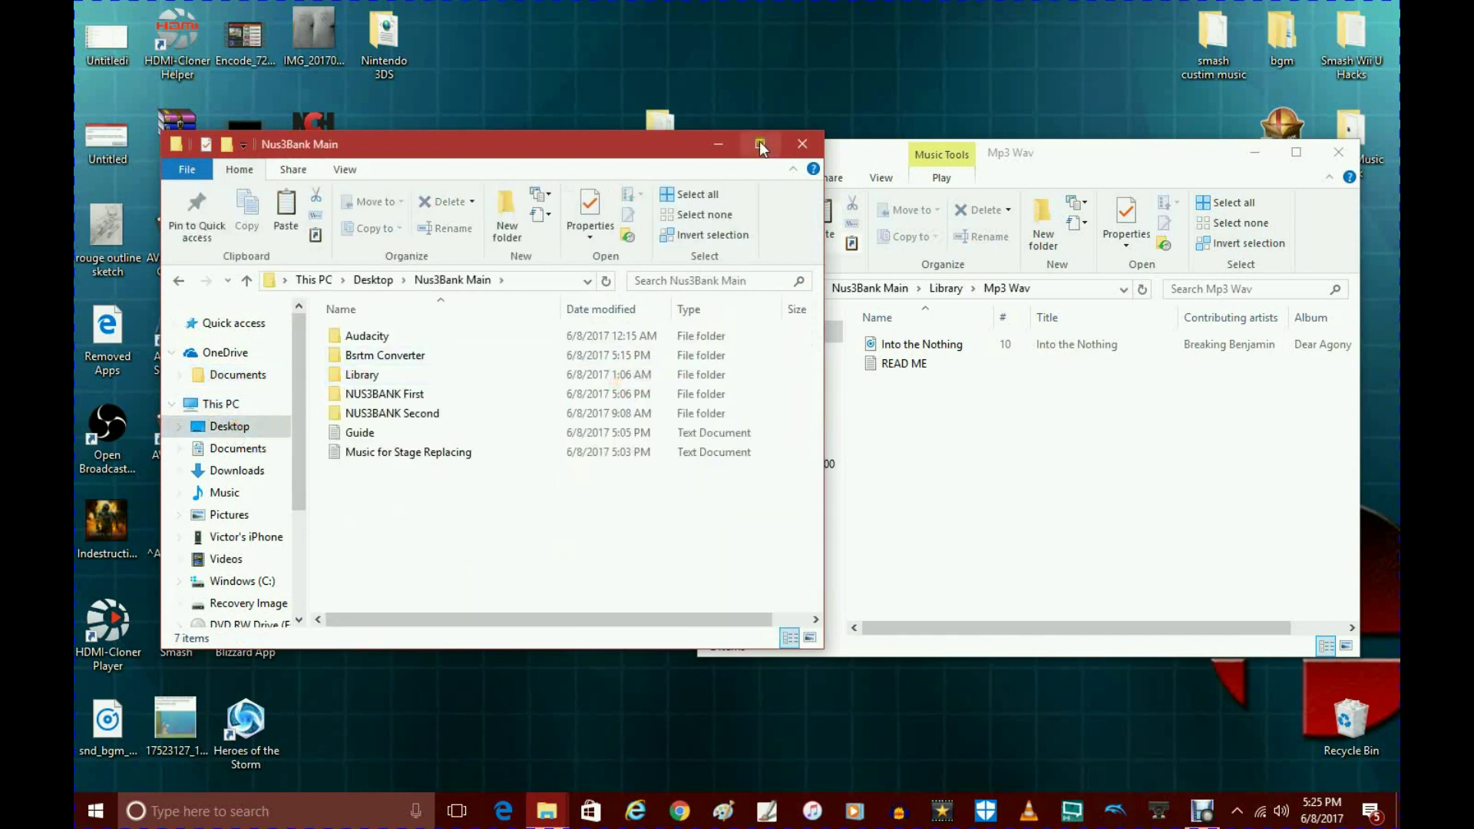
{"action": "left_click", "coordinate": [719, 144]}
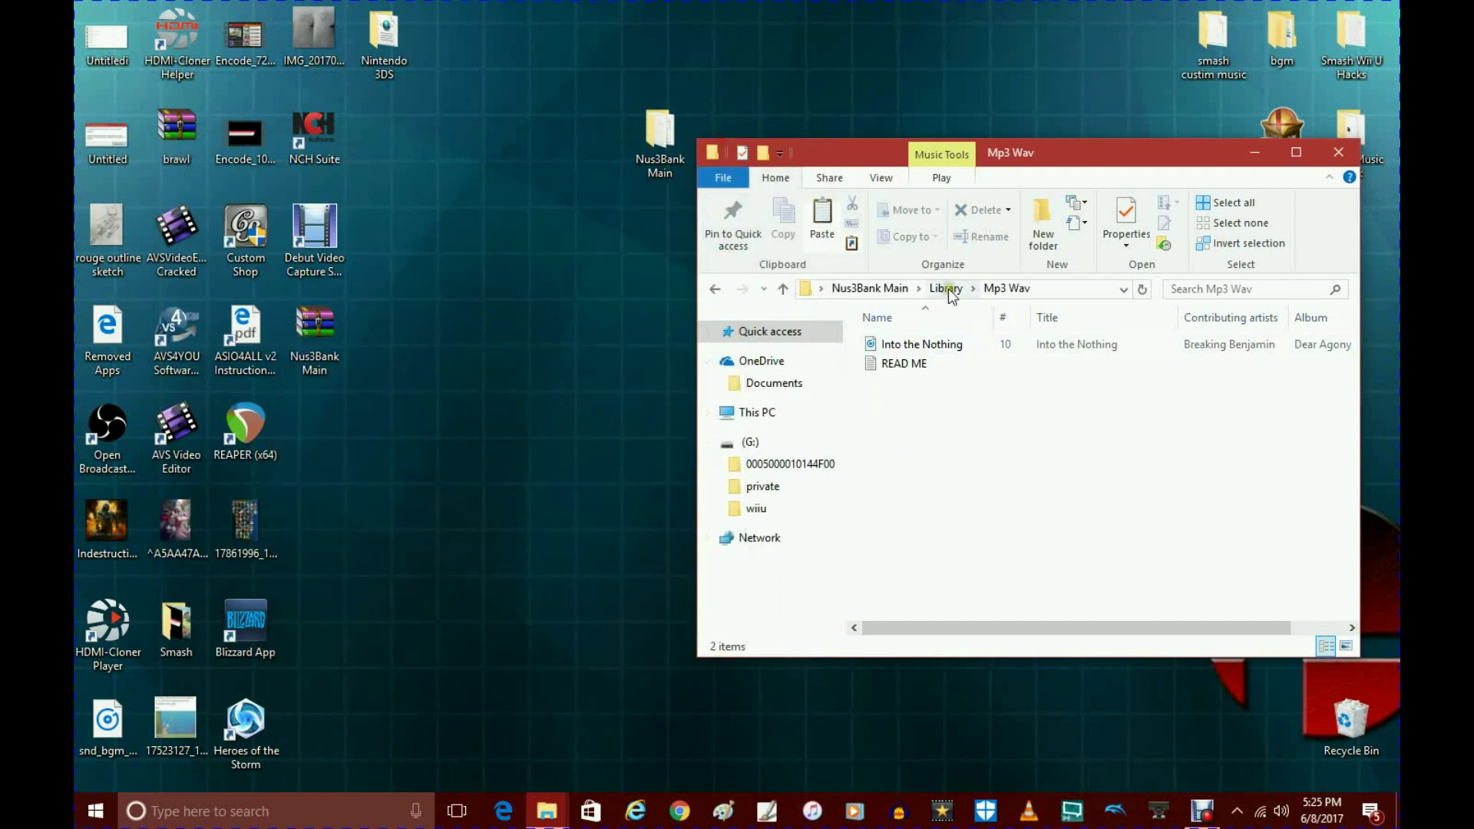
{"action": "mouse_move", "coordinate": [564, 817]}
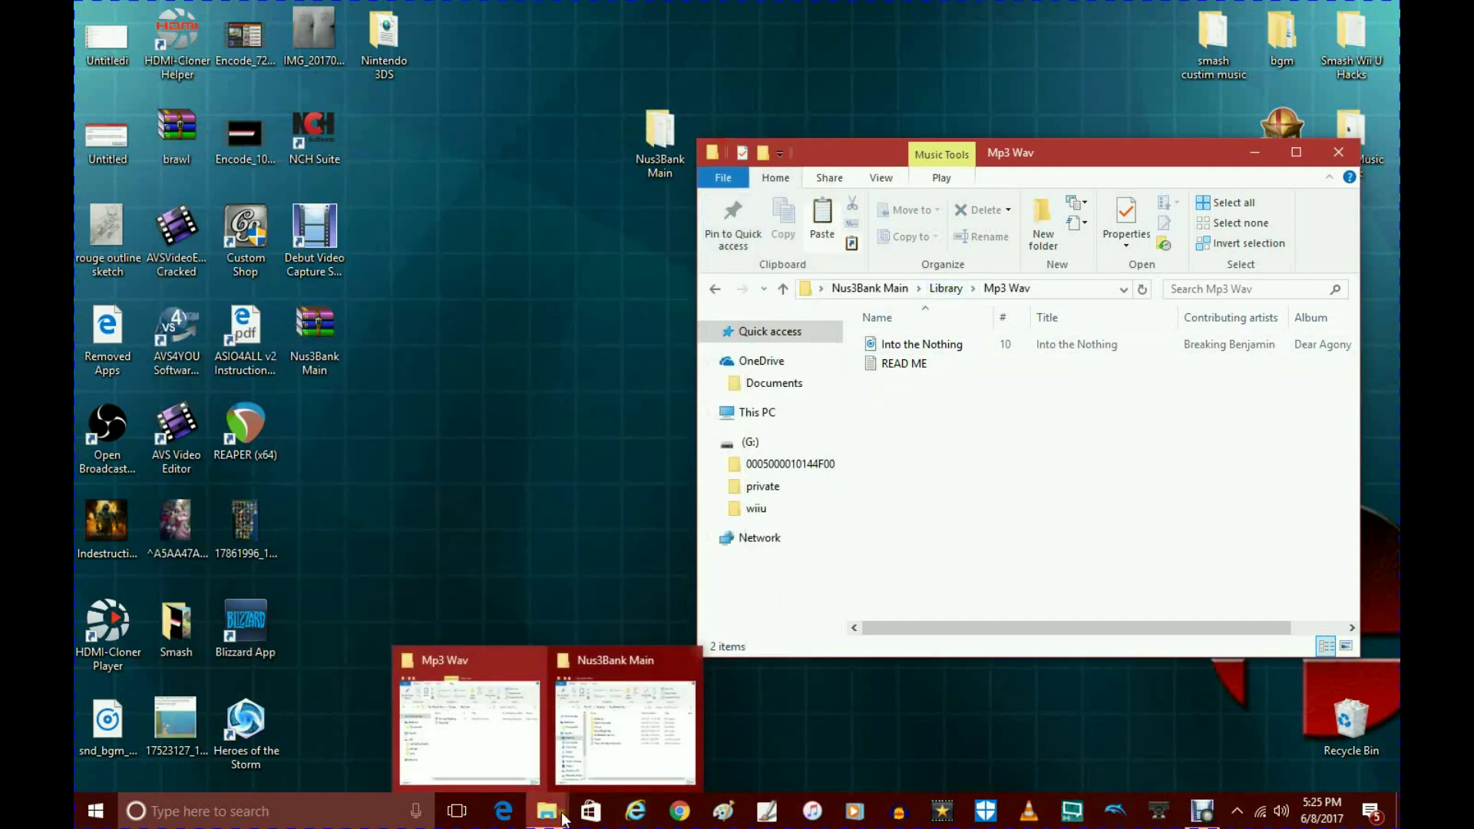
{"action": "left_click", "coordinate": [546, 811]}
{"action": "left_click", "coordinate": [588, 661]}
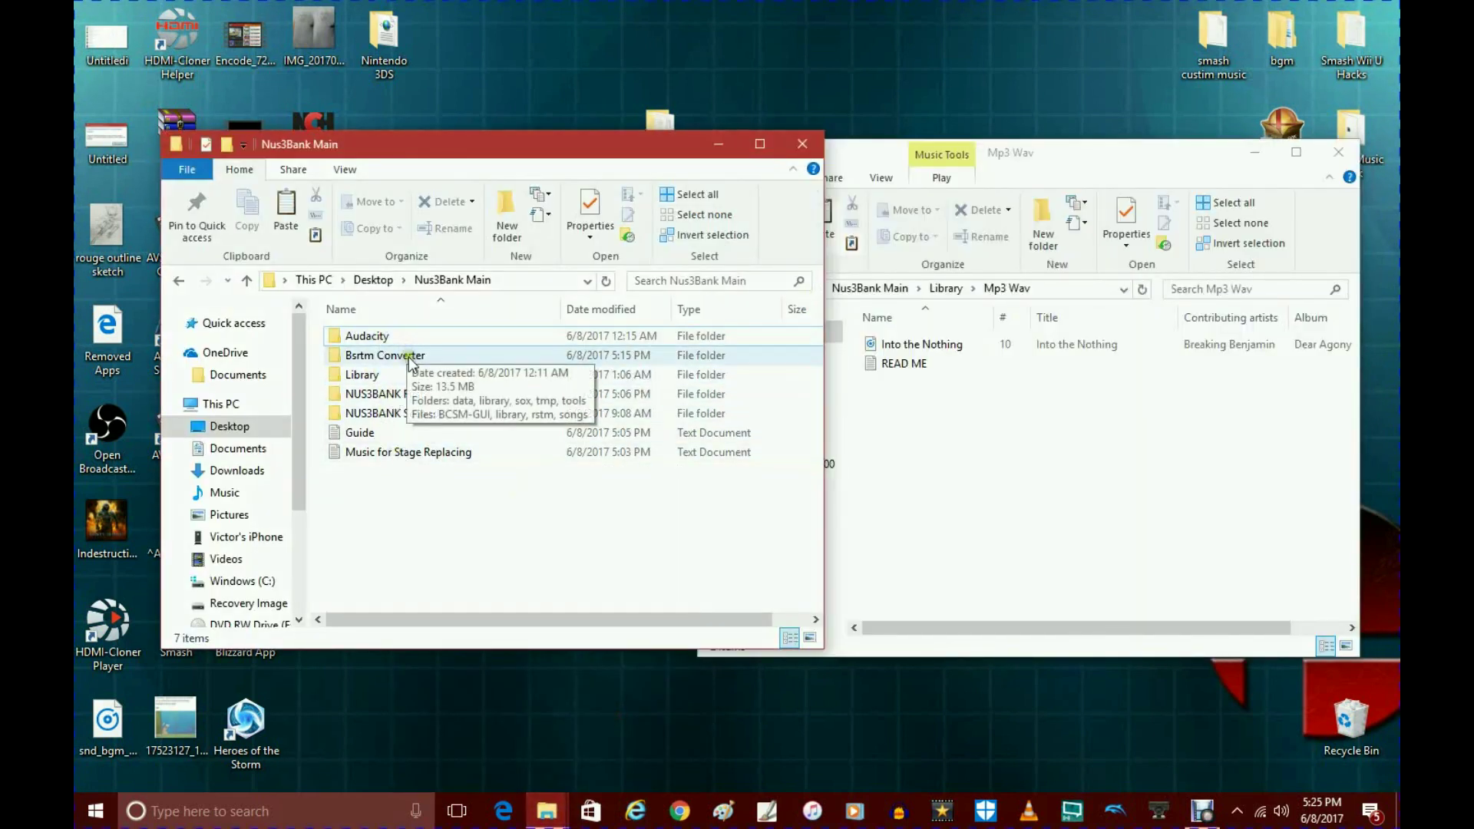
Step: Look into the Audacity folder, return to Nus3Bank Main, and launch BCSM-GUI from the Bsrtm Converter folder
{"action": "double_click", "coordinate": [389, 335]}
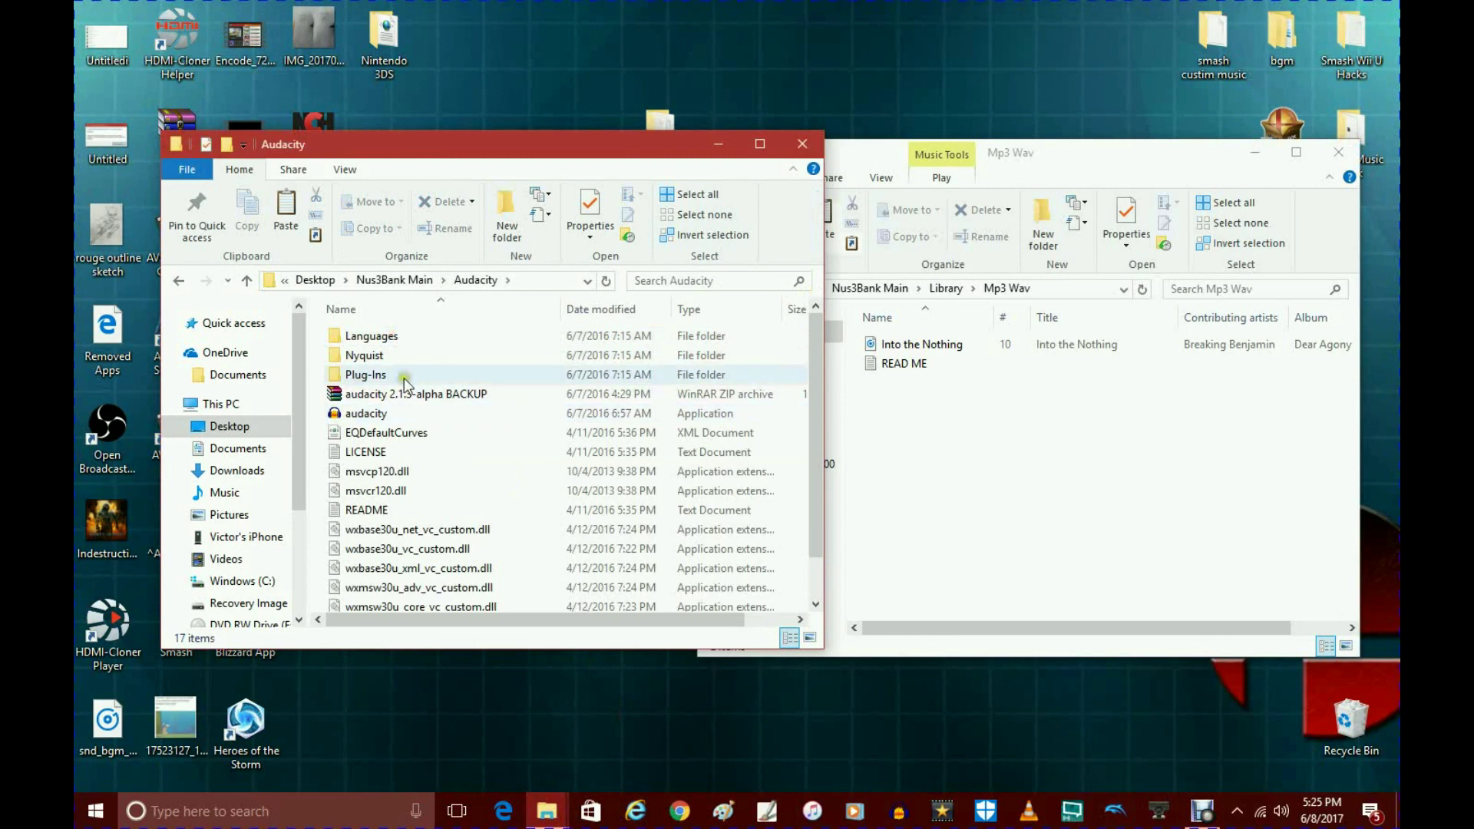
{"action": "left_click", "coordinate": [376, 282]}
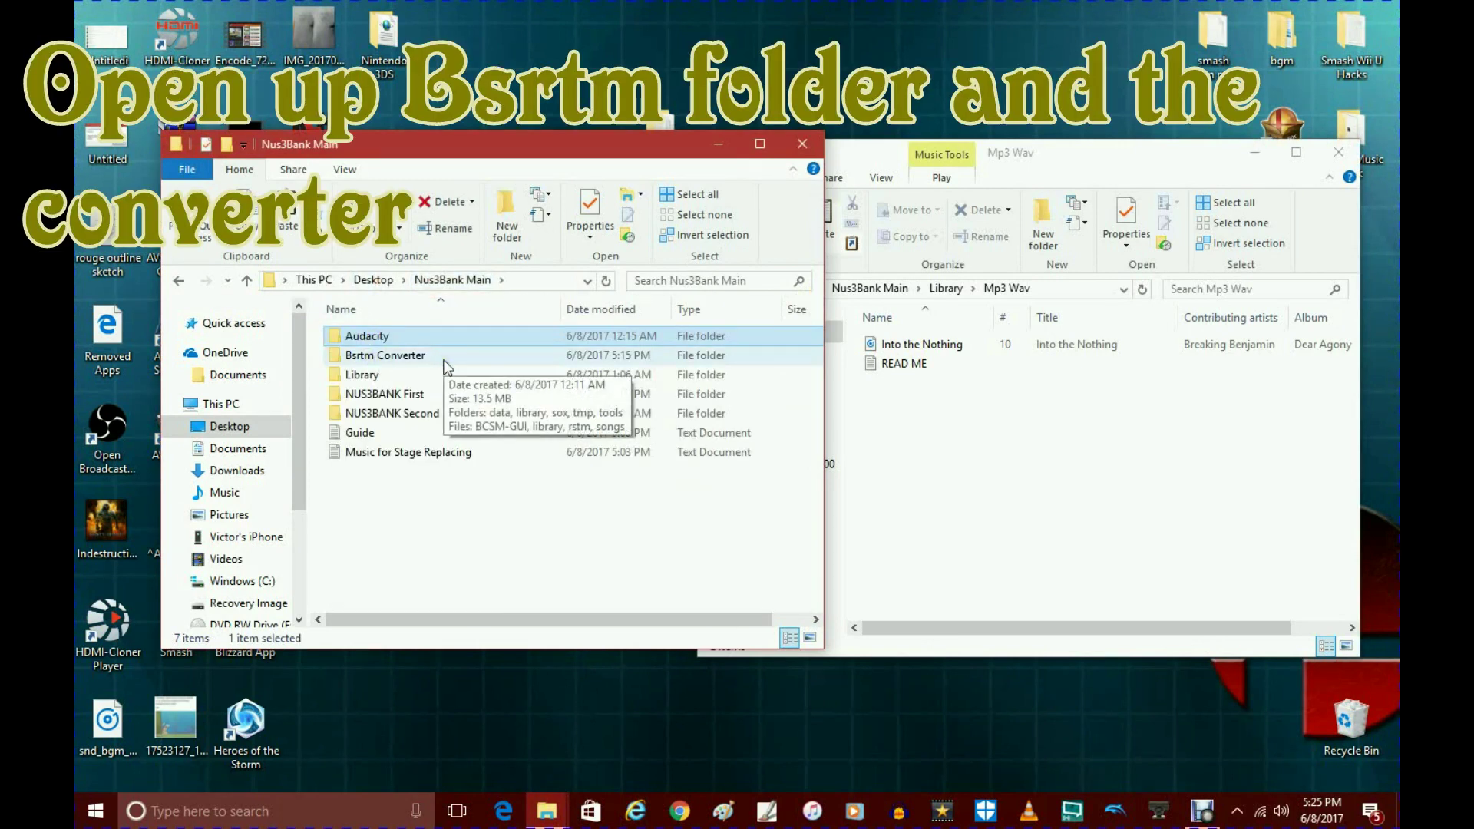
{"action": "double_click", "coordinate": [444, 357]}
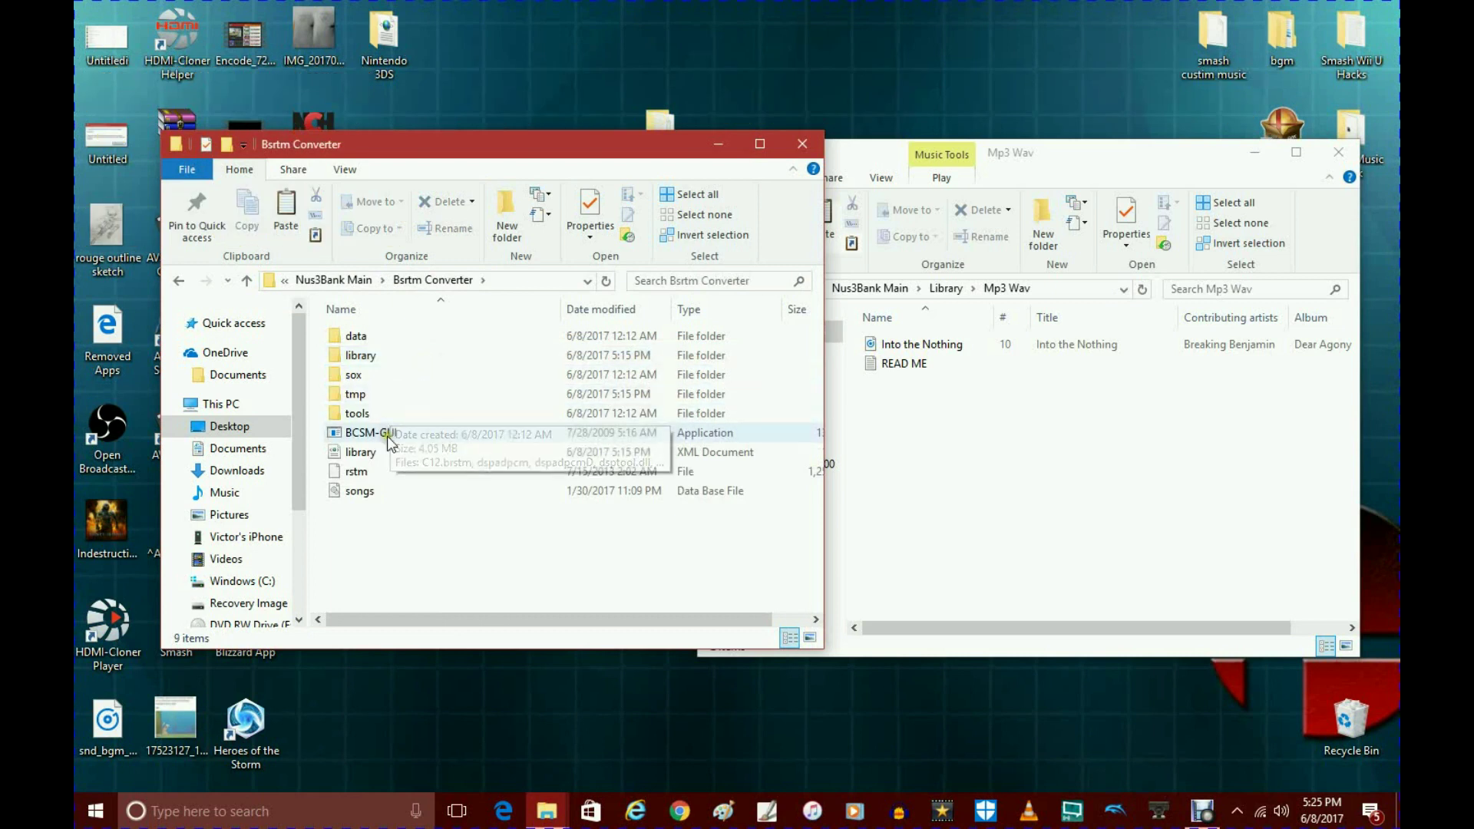
{"action": "double_click", "coordinate": [411, 435]}
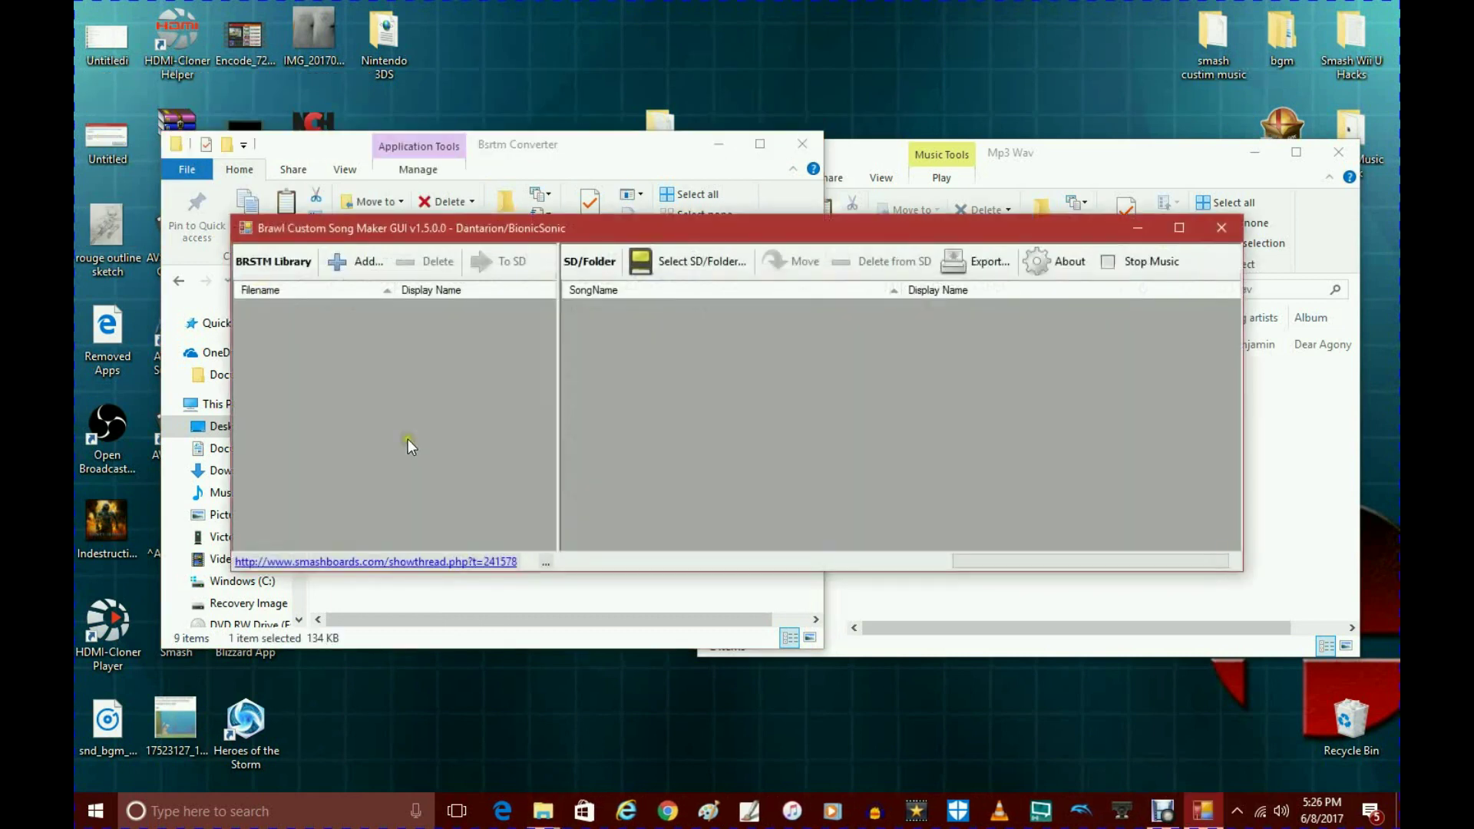
Step: Add Into the Nothing from the Library's Mp3 Wav folder to the MP3-to-BRSTM conversion queue
{"action": "left_click", "coordinate": [355, 263]}
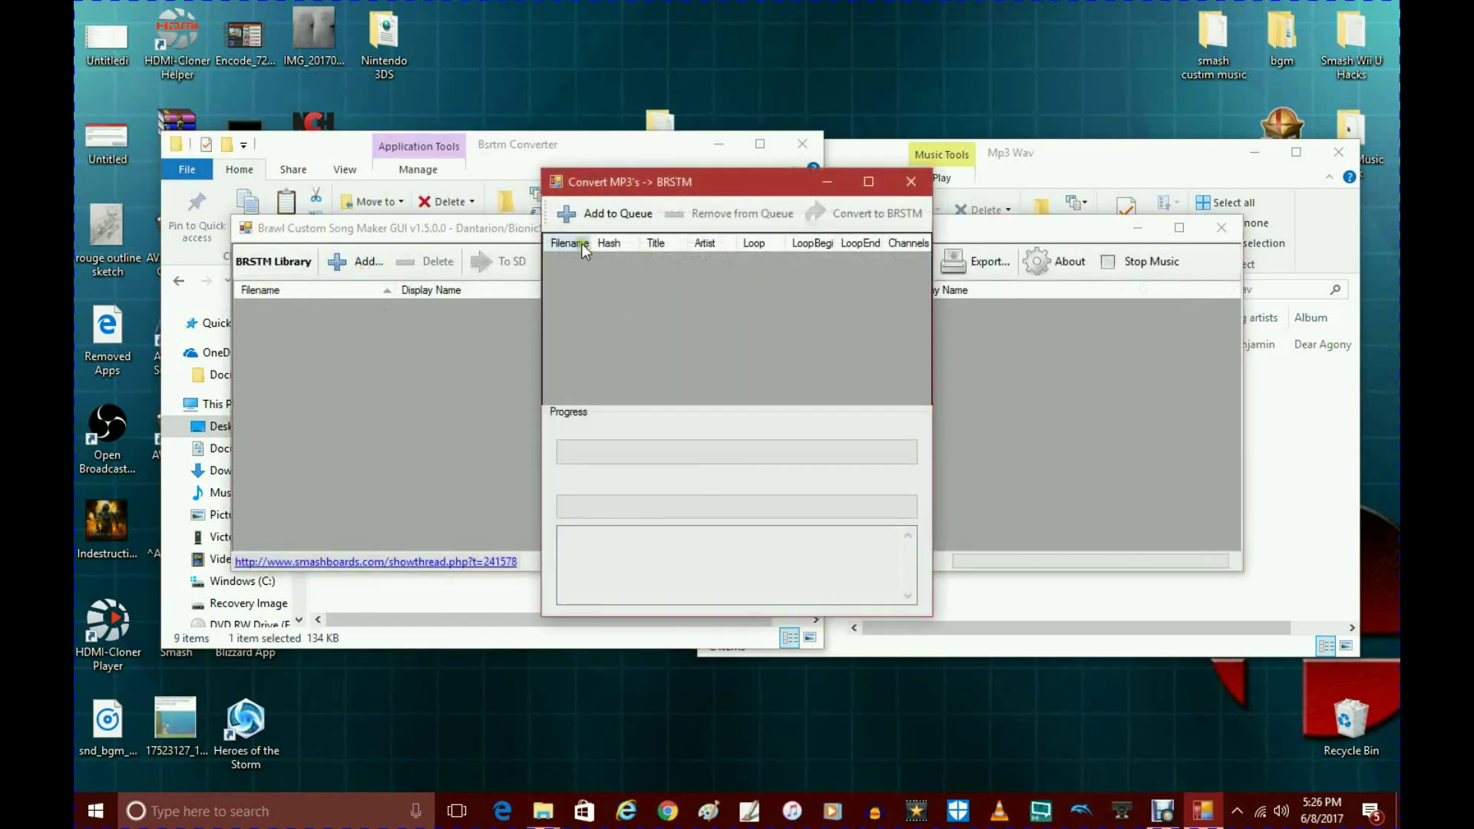
{"action": "left_click", "coordinate": [607, 214]}
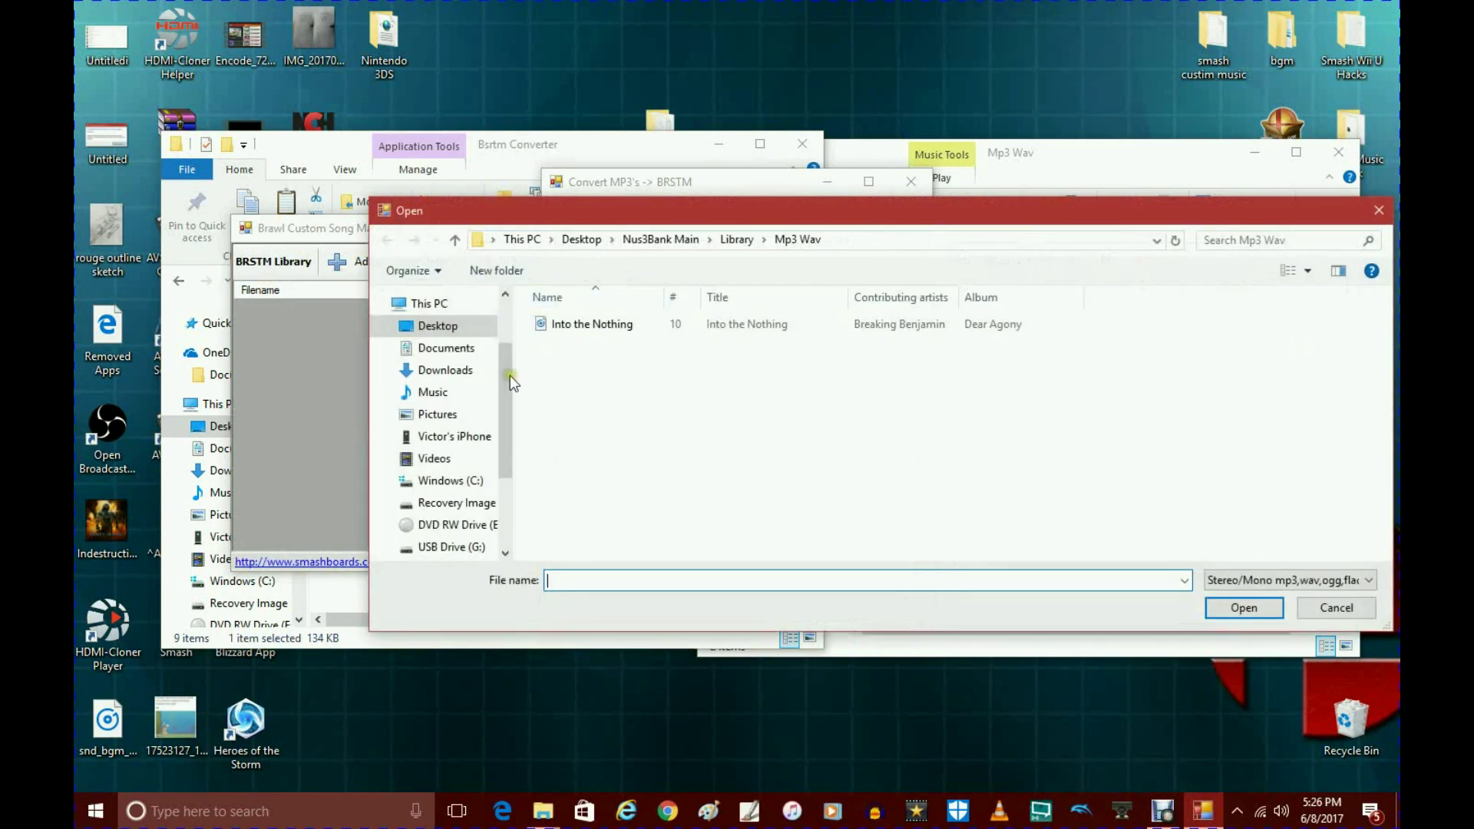
{"action": "left_click", "coordinate": [438, 325]}
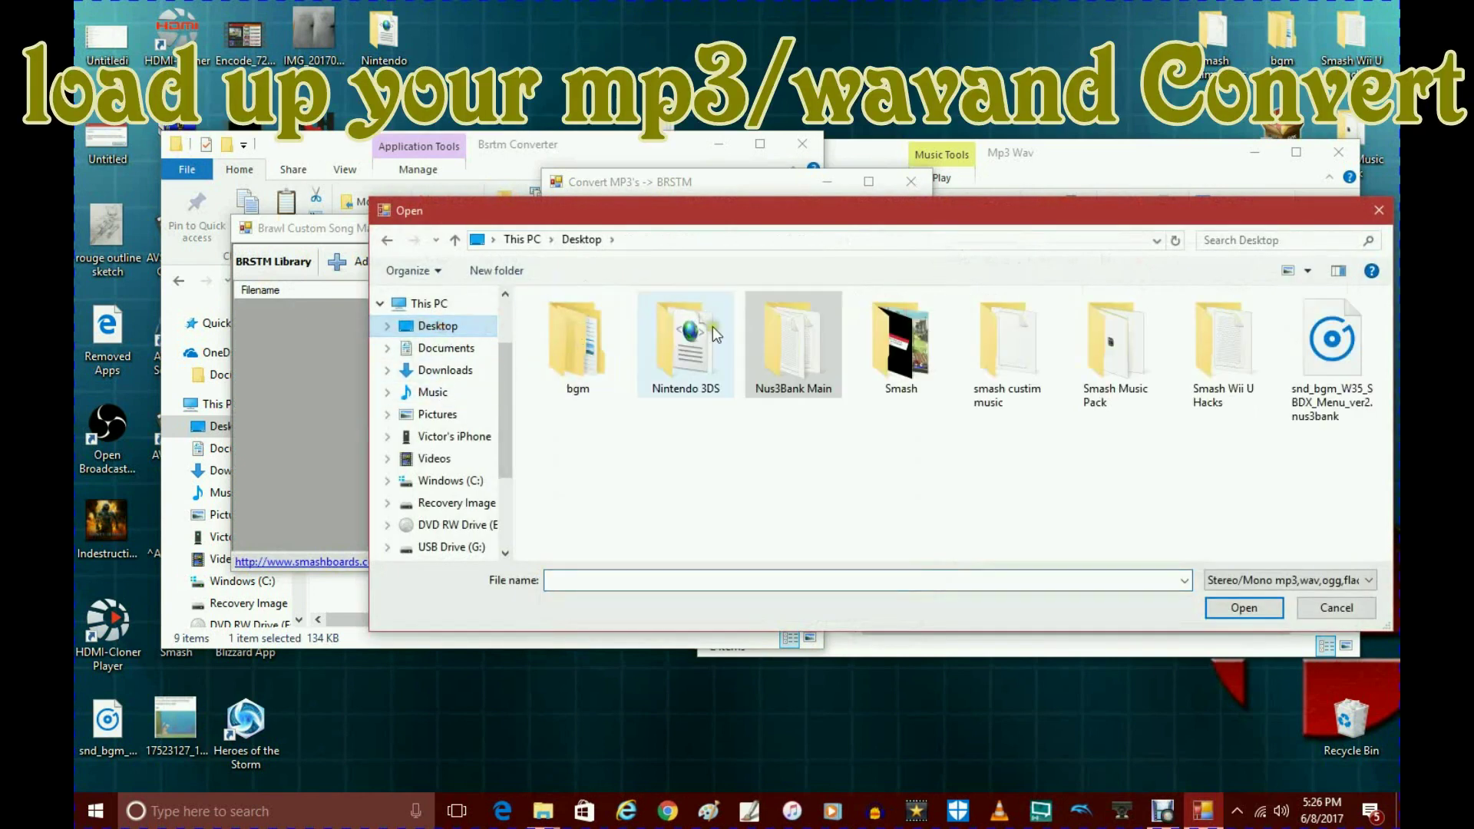
{"action": "double_click", "coordinate": [794, 371]}
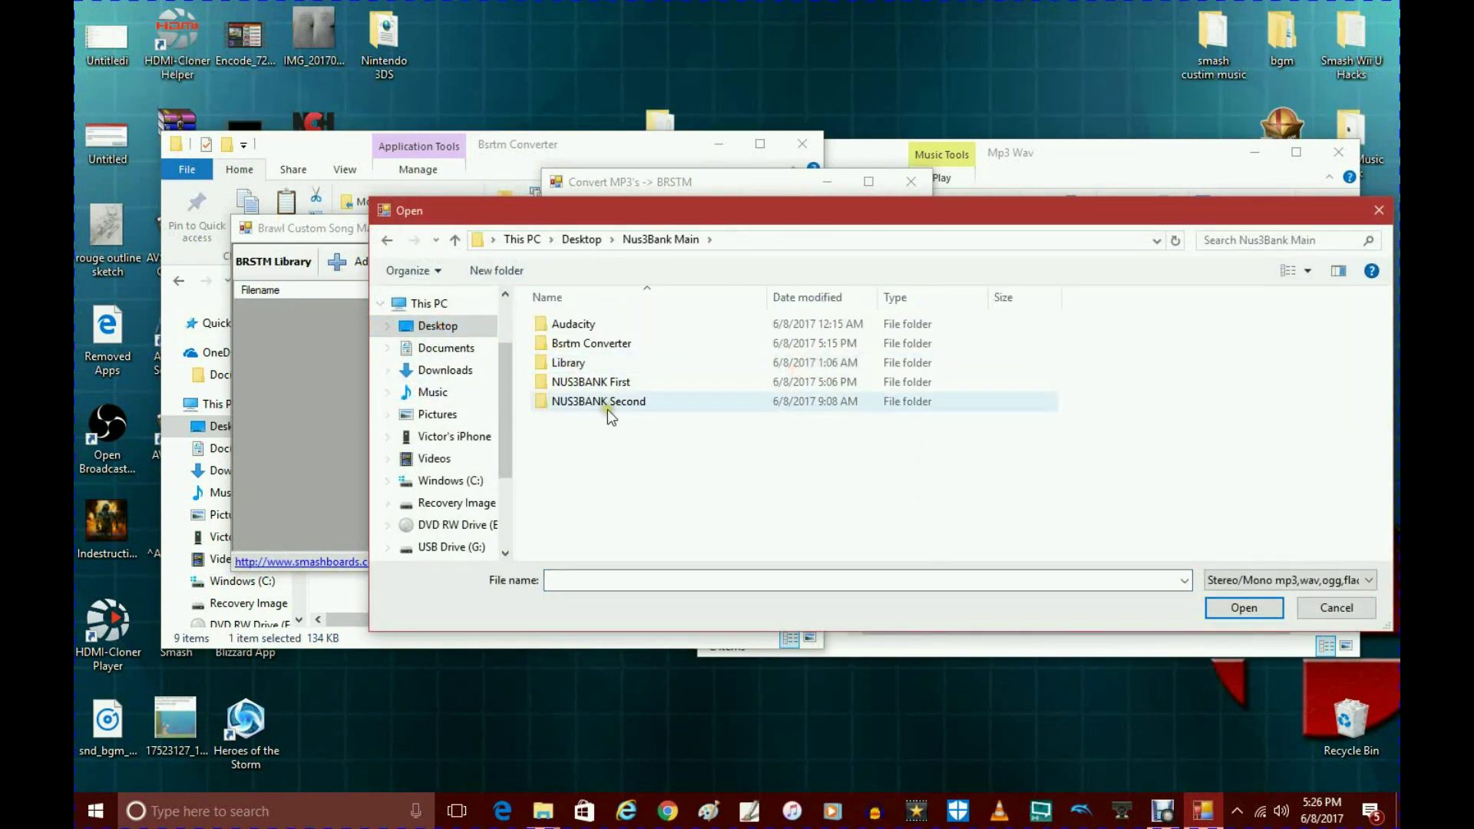
{"action": "double_click", "coordinate": [595, 365]}
{"action": "double_click", "coordinate": [620, 363]}
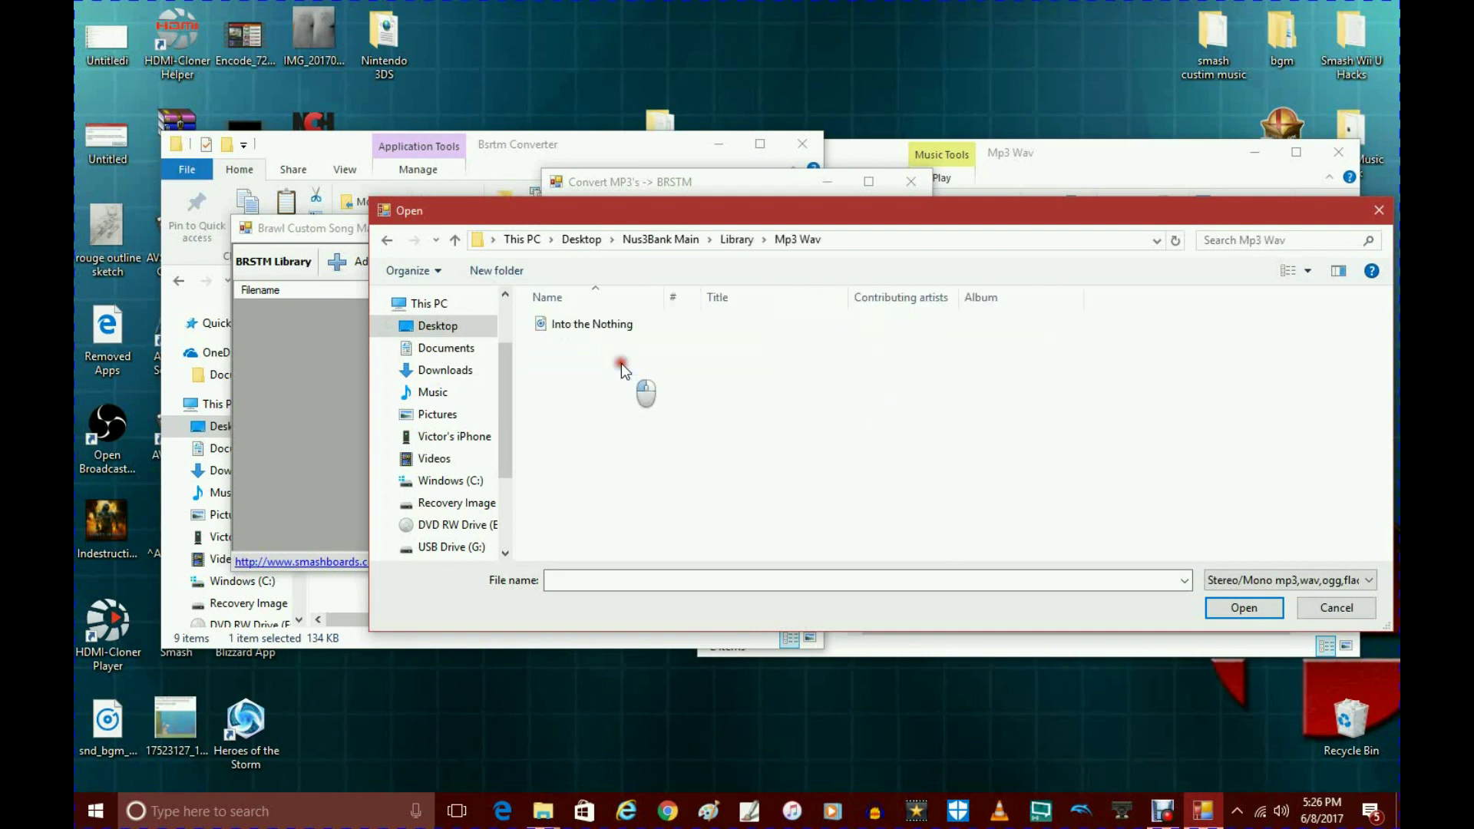
{"action": "left_click", "coordinate": [614, 333]}
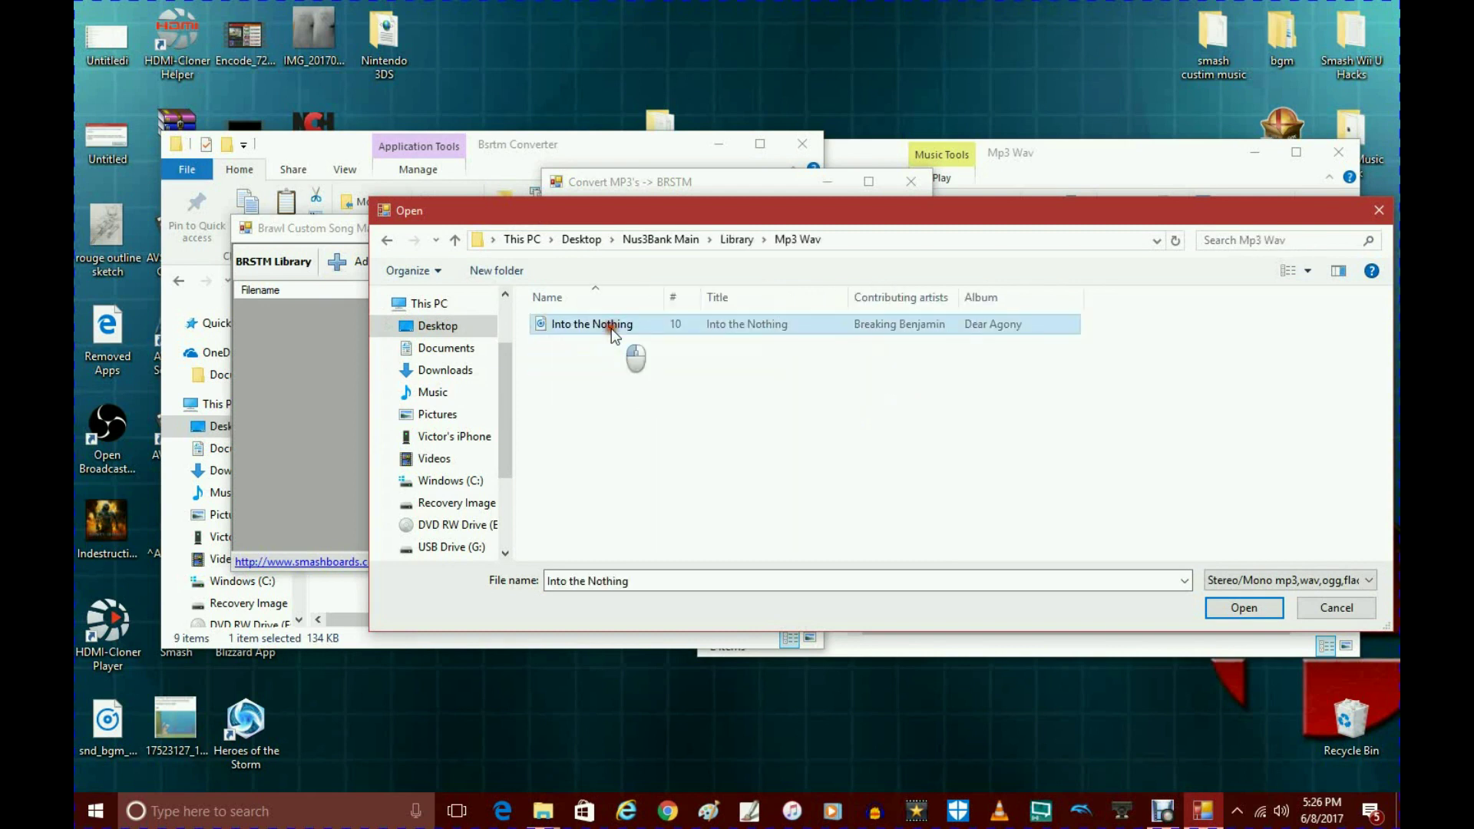
{"action": "left_click", "coordinate": [1245, 614]}
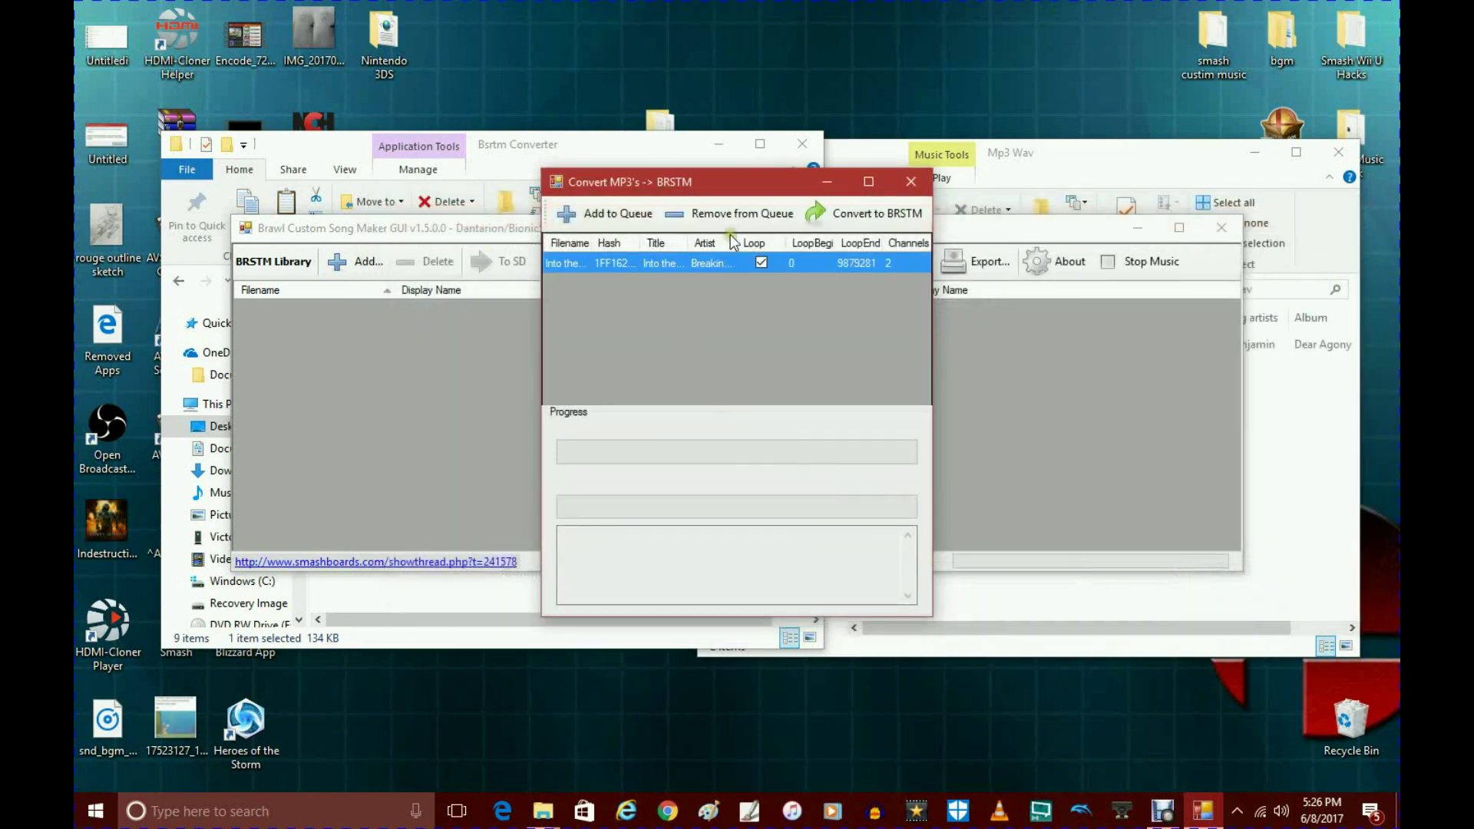
Step: Convert the queued song to BRSTM and close the conversion window and Brawl Custom Song Maker
{"action": "left_click", "coordinate": [848, 207]}
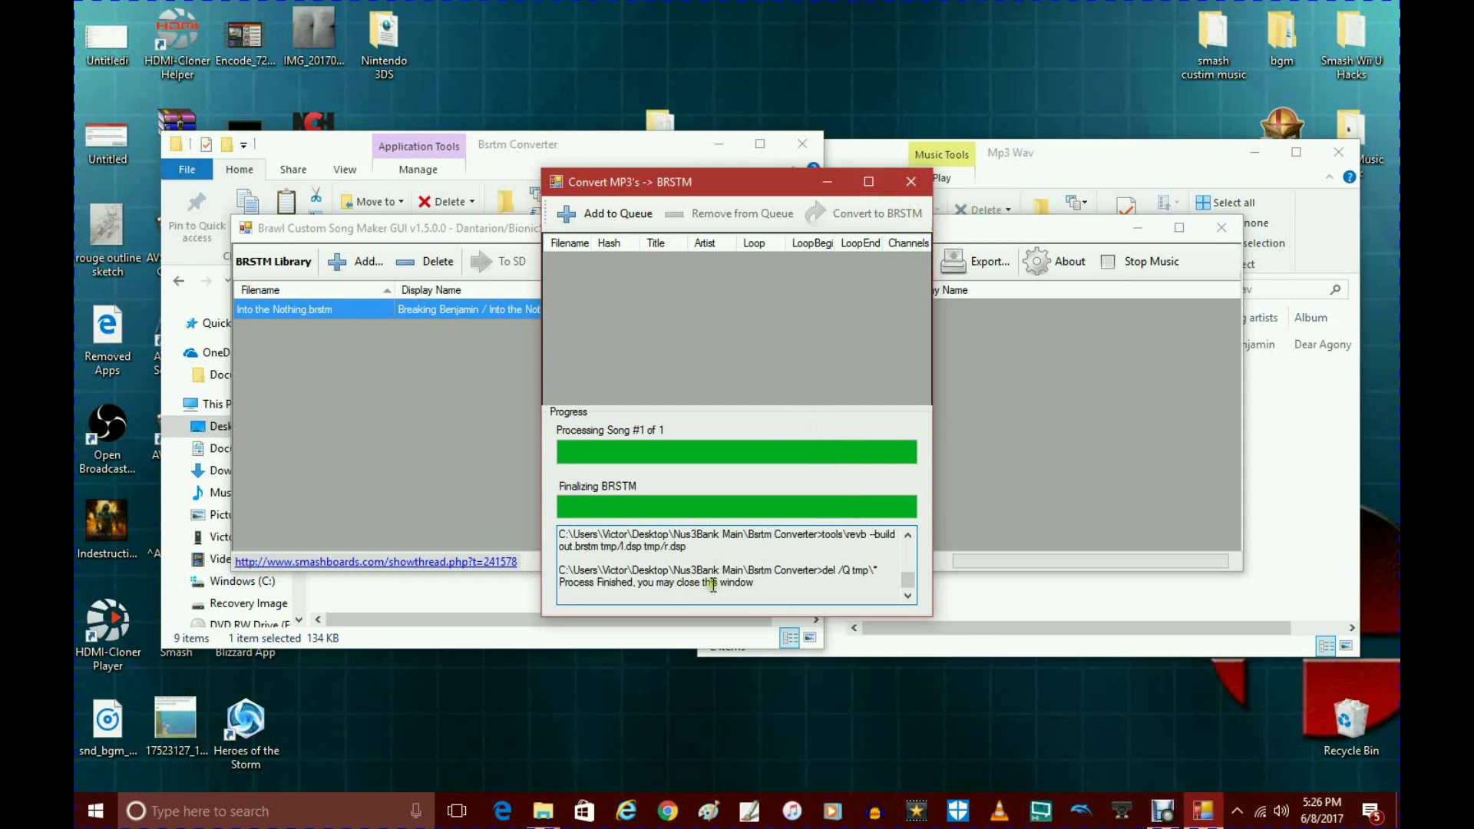
{"action": "left_click", "coordinate": [911, 182]}
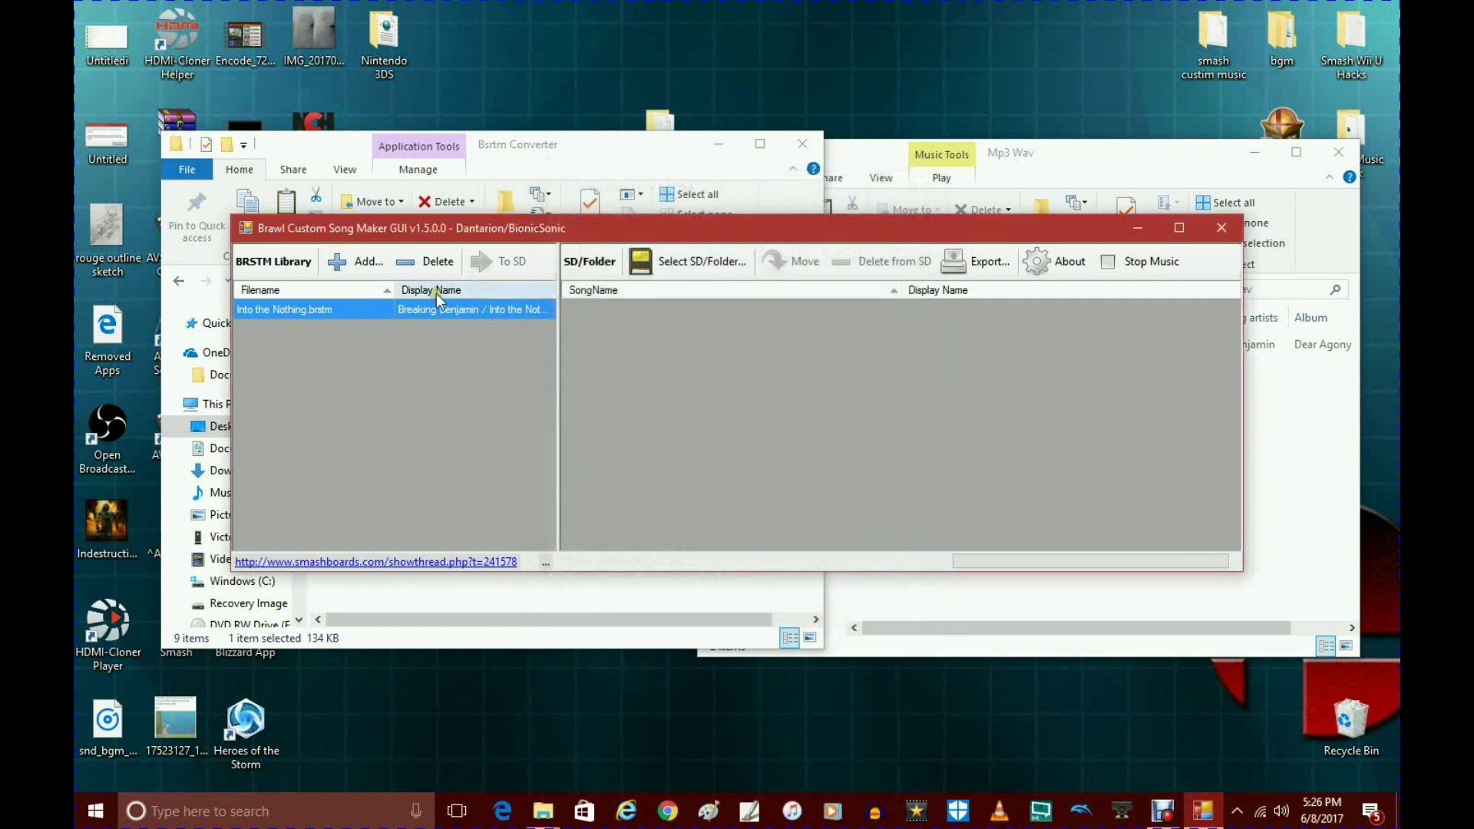
{"action": "left_click", "coordinate": [1218, 219]}
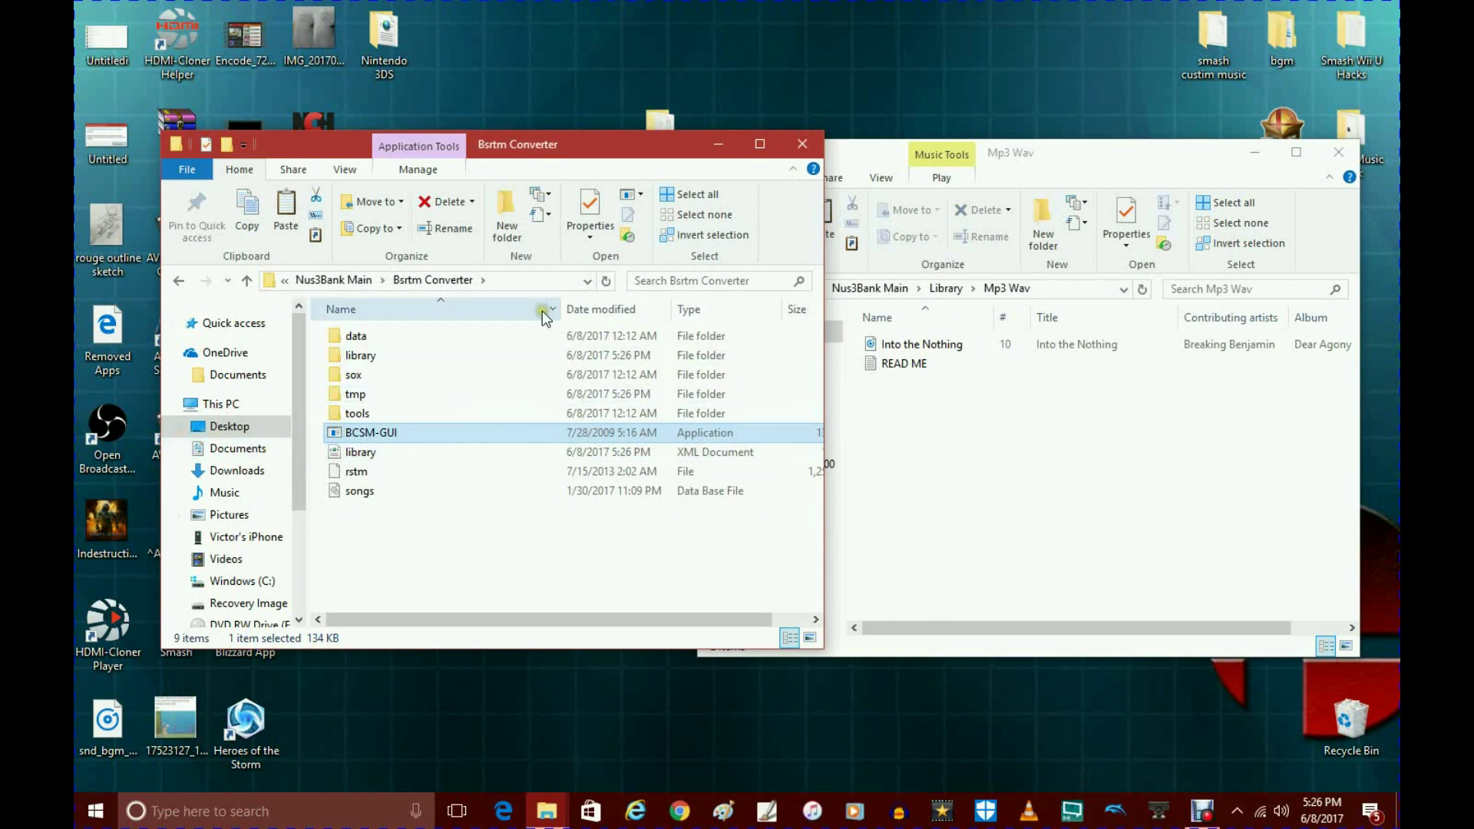
Step: Move Into the Nothing.brstm from the Bsrtm Converter's library folder into the Bsrtm folder of the Nus3Bank Main Library
{"action": "double_click", "coordinate": [394, 355]}
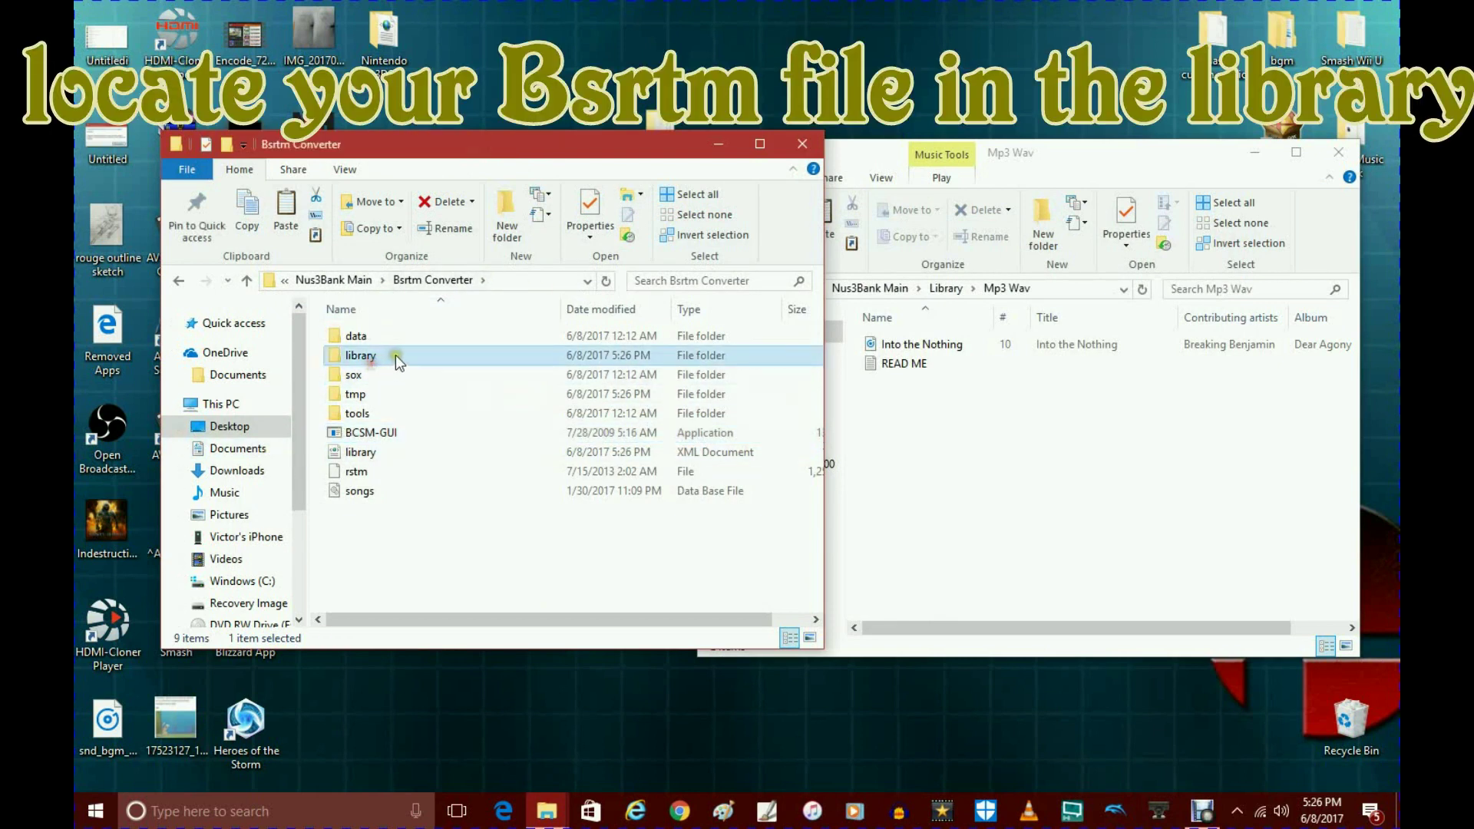
{"action": "right_click", "coordinate": [396, 342]}
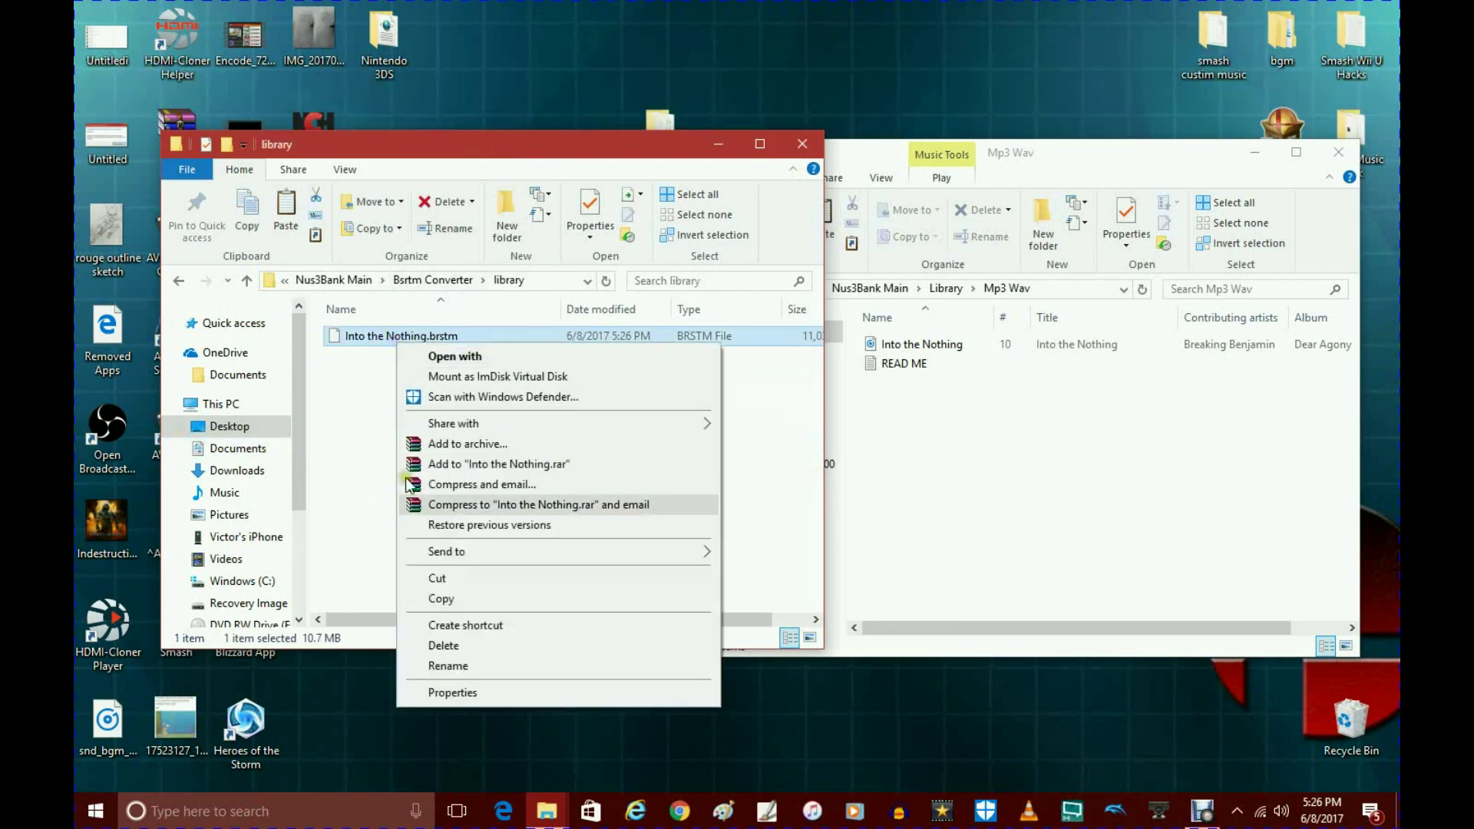
{"action": "left_click", "coordinate": [422, 596]}
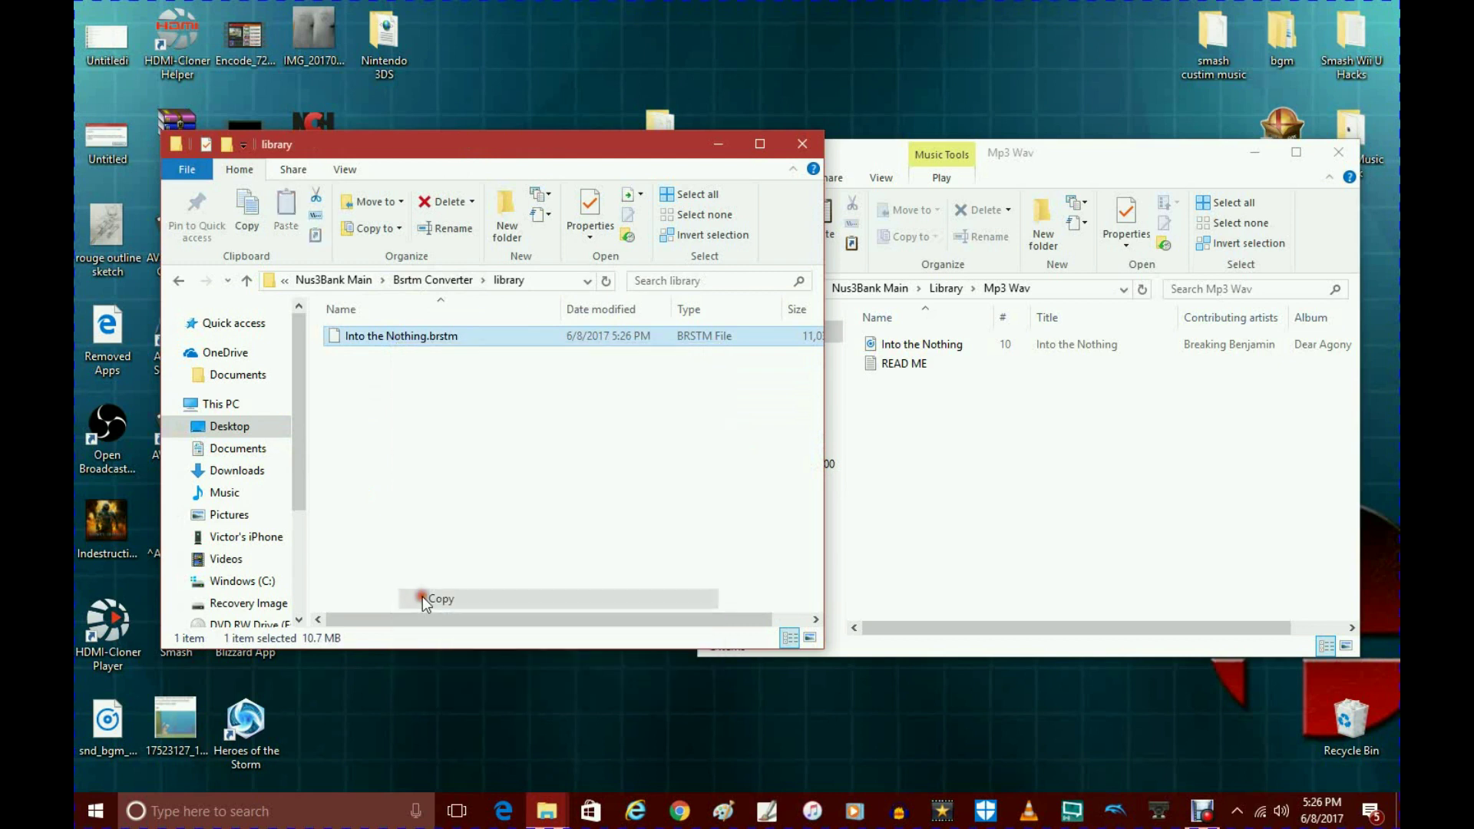
{"action": "right_click", "coordinate": [470, 345]}
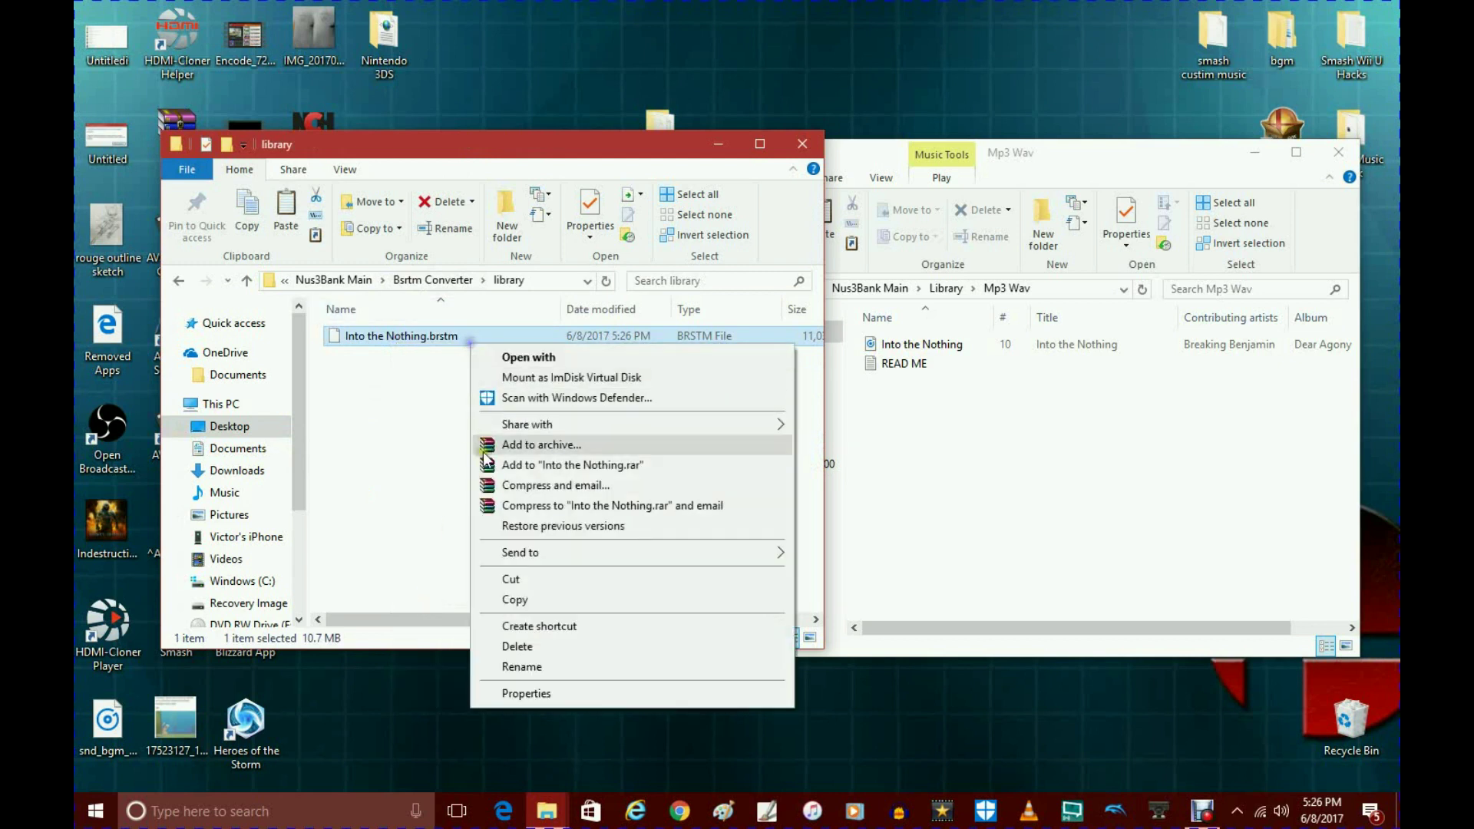
{"action": "left_click", "coordinate": [526, 581]}
{"action": "left_click", "coordinate": [980, 385]}
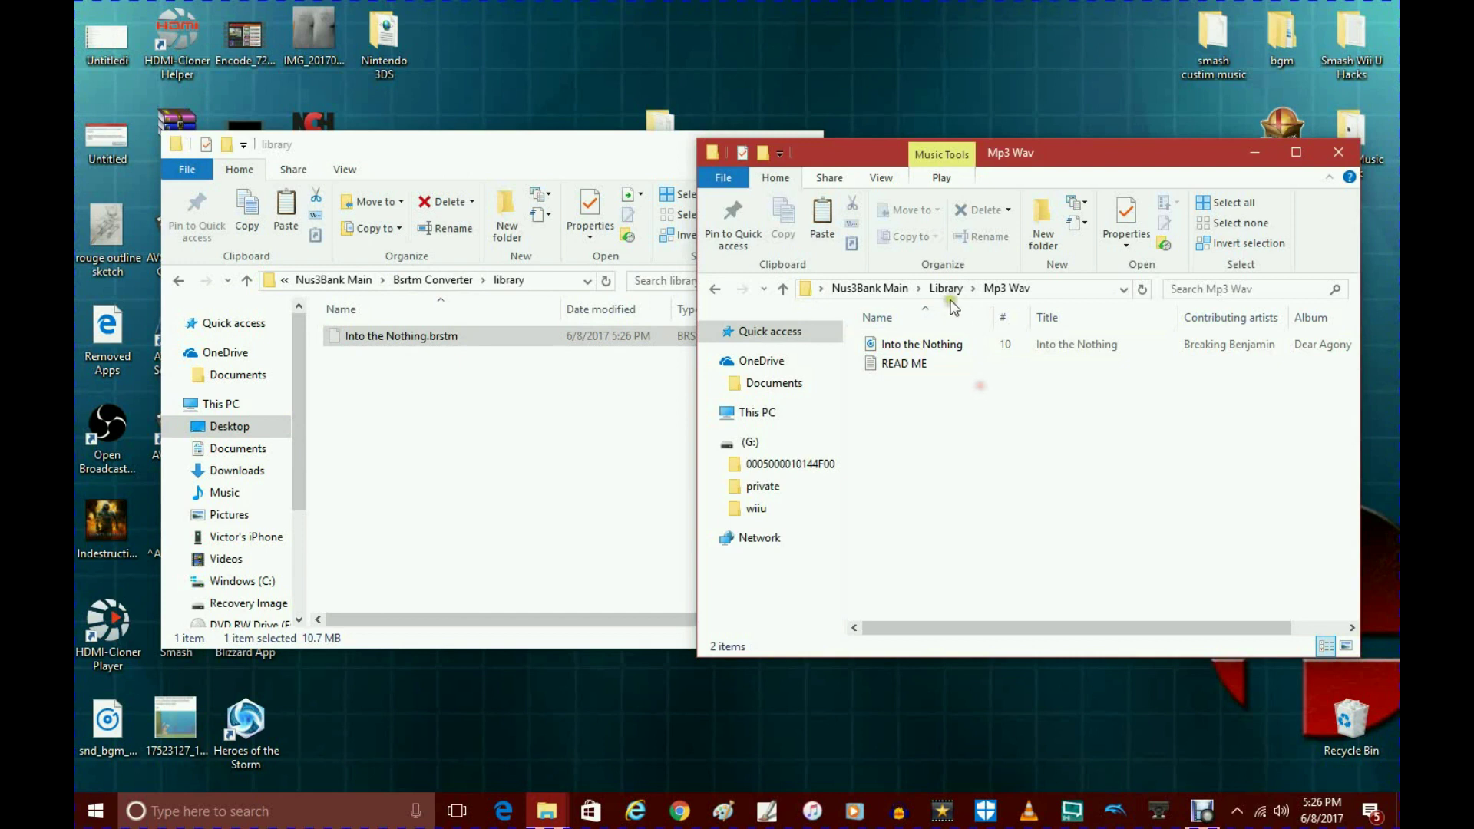
{"action": "left_click", "coordinate": [945, 288]}
{"action": "double_click", "coordinate": [903, 345]}
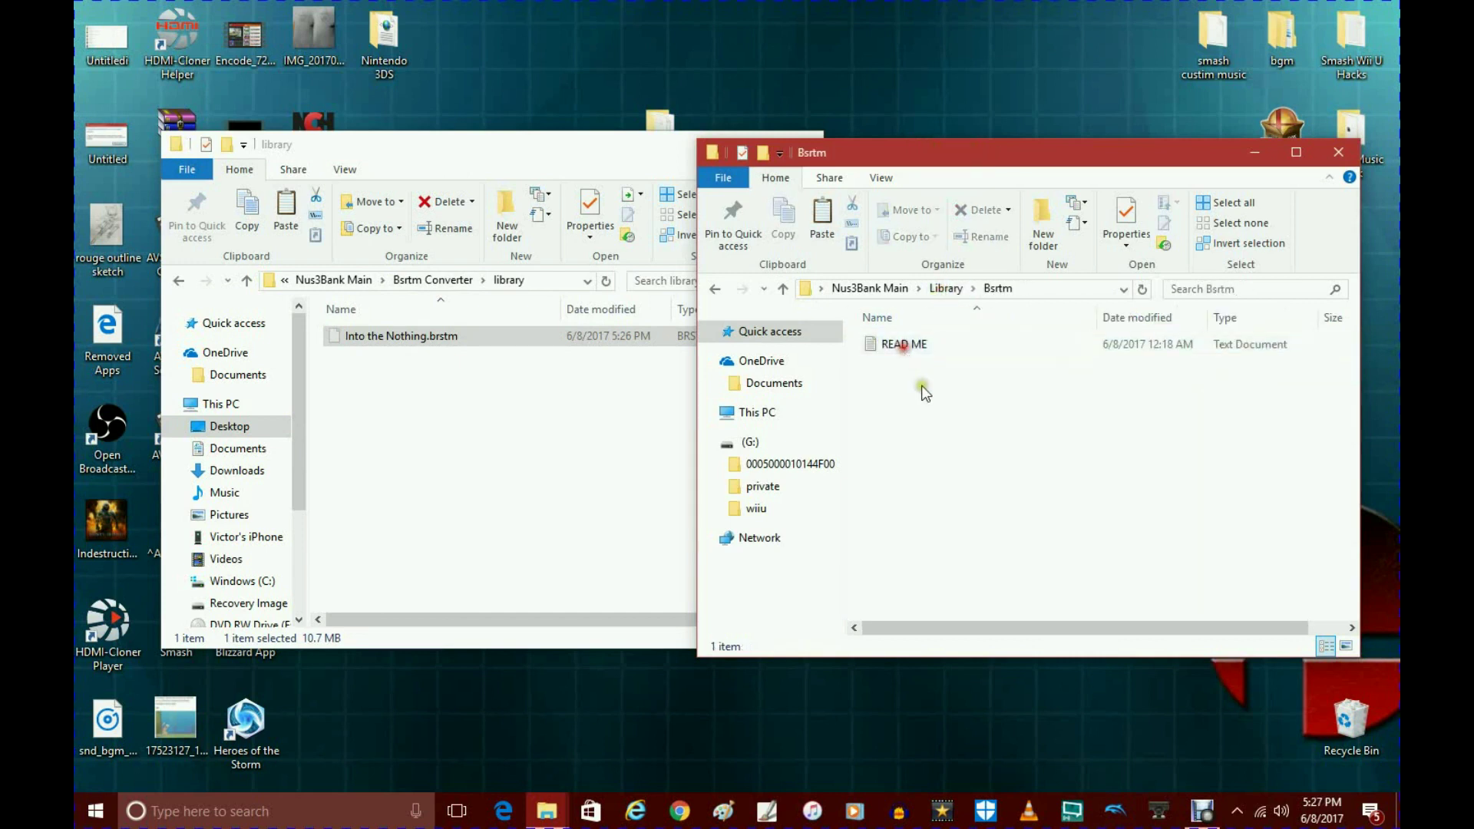
{"action": "right_click", "coordinate": [930, 414]}
{"action": "left_click", "coordinate": [993, 549]}
{"action": "left_click", "coordinate": [989, 519]}
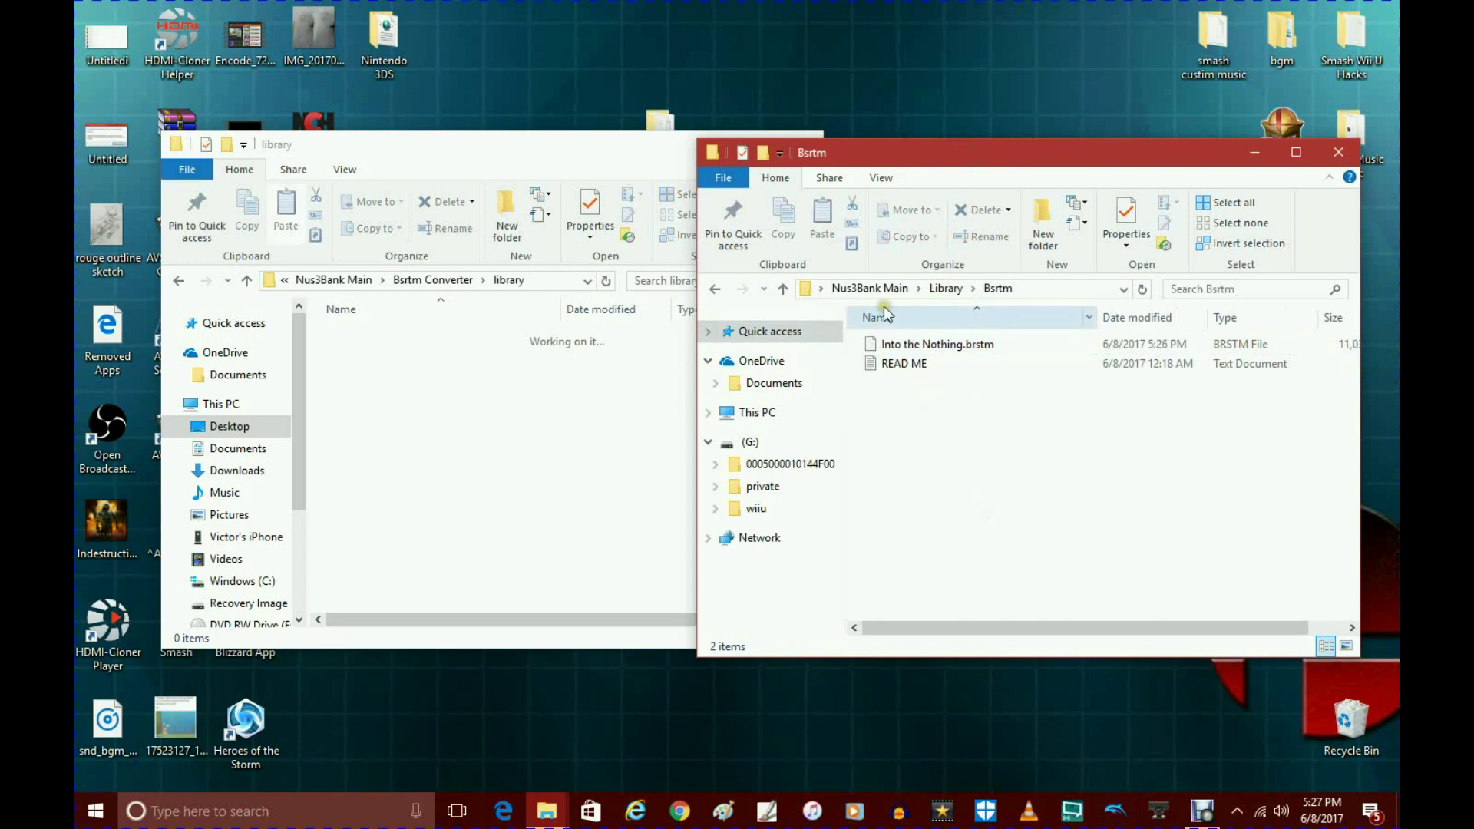
Step: Open the NUS3BANK First folder in the File Explorer window that shows the converter's library, and sort its files by type
{"action": "left_click", "coordinate": [870, 288]}
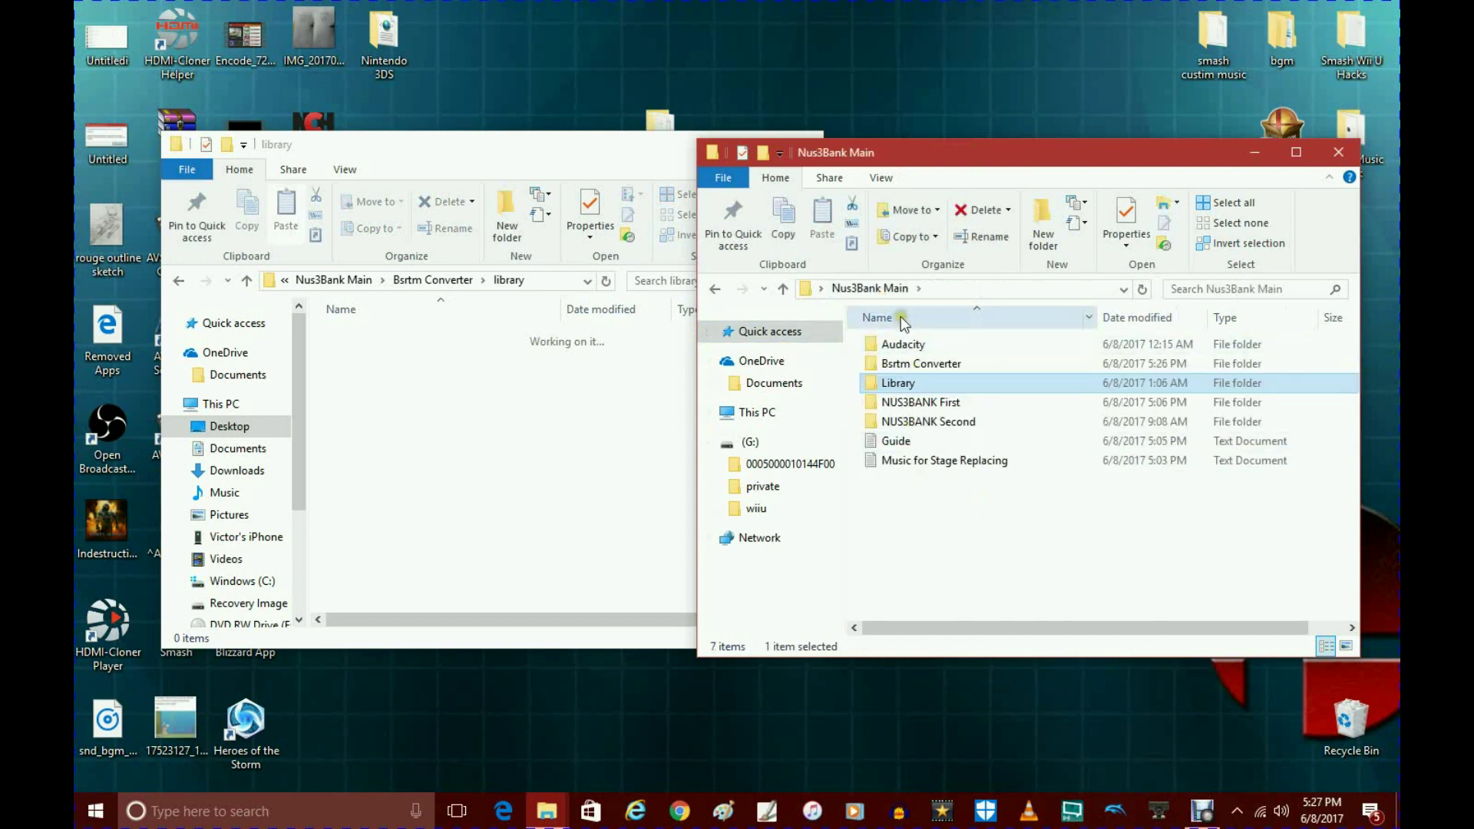
{"action": "left_click", "coordinate": [716, 288]}
{"action": "left_click", "coordinate": [332, 279]}
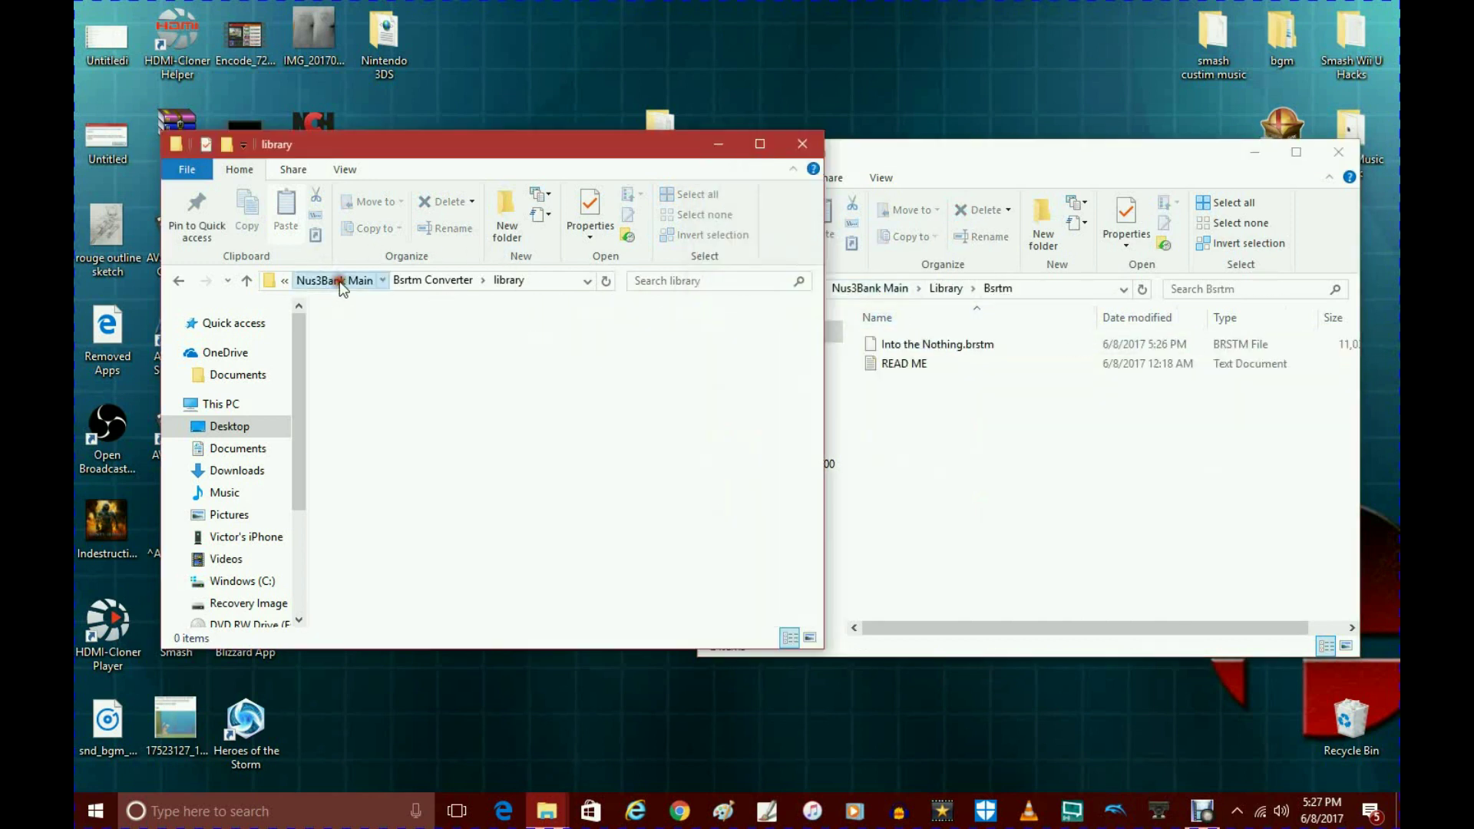
{"action": "double_click", "coordinate": [395, 398]}
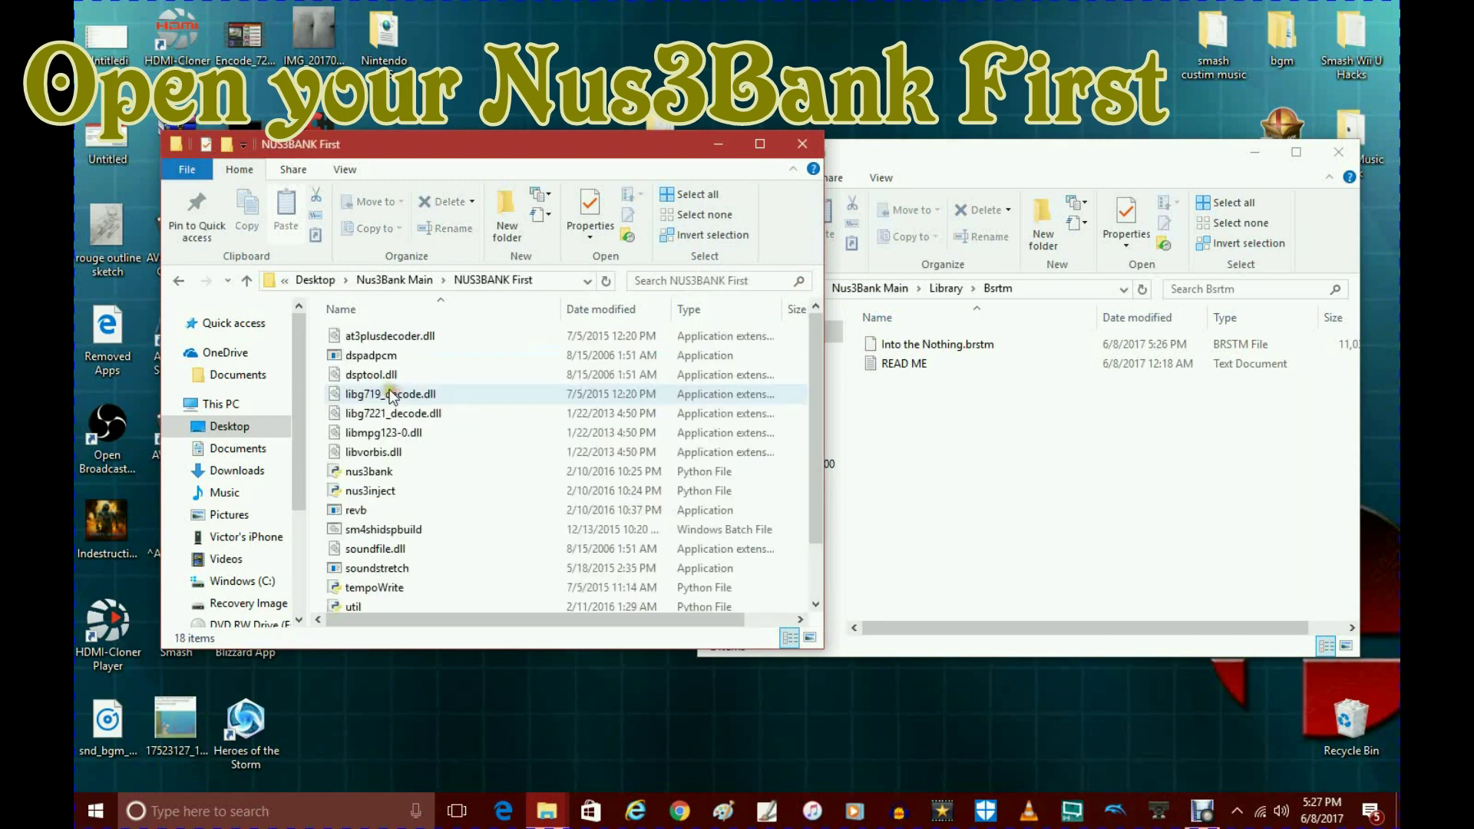
{"action": "scroll", "coordinate": [413, 486], "scroll_direction": "down", "scroll_amount": 1}
{"action": "right_click", "coordinate": [319, 450]}
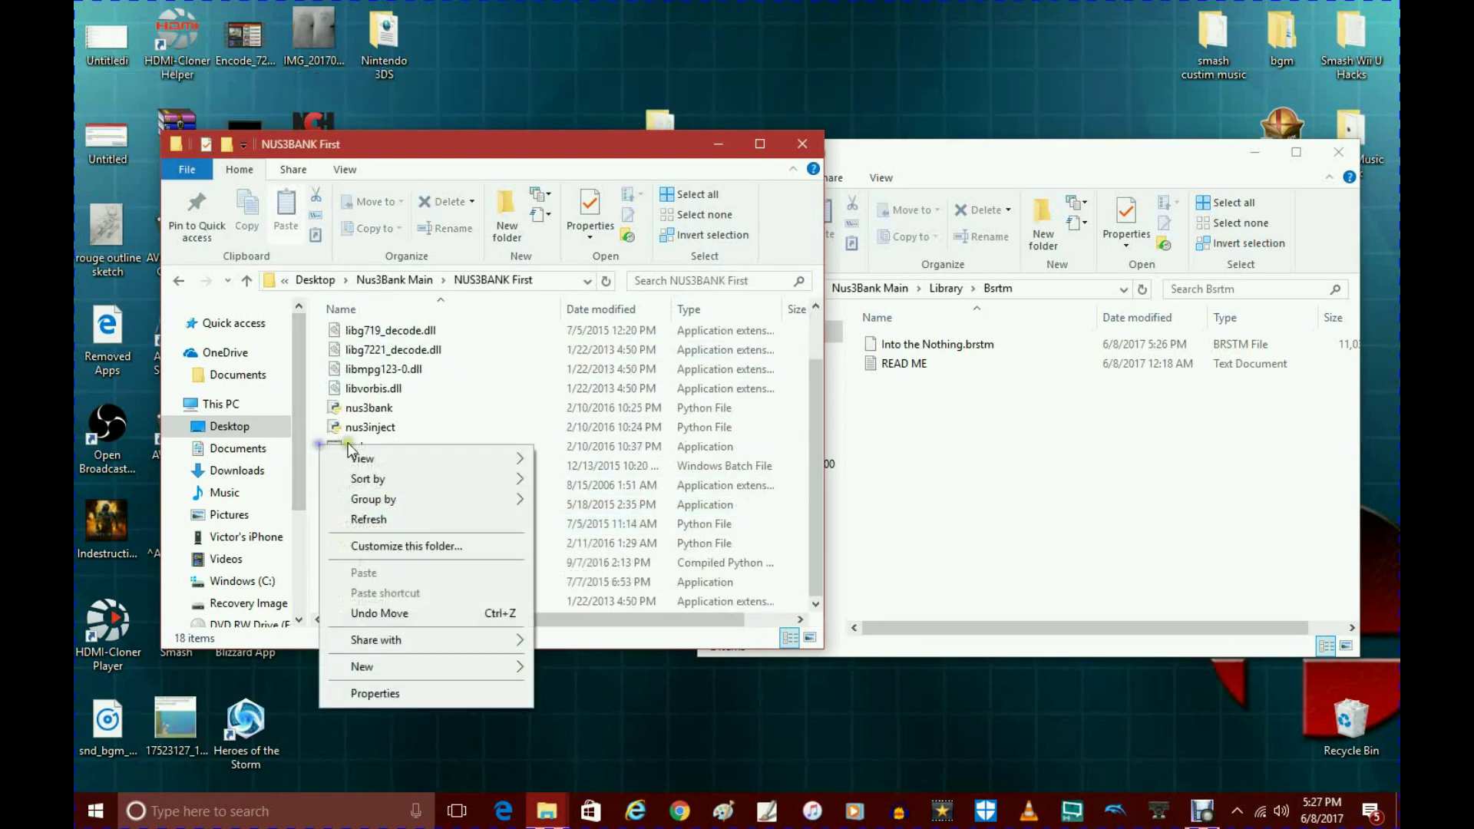
{"action": "mouse_move", "coordinate": [491, 477]}
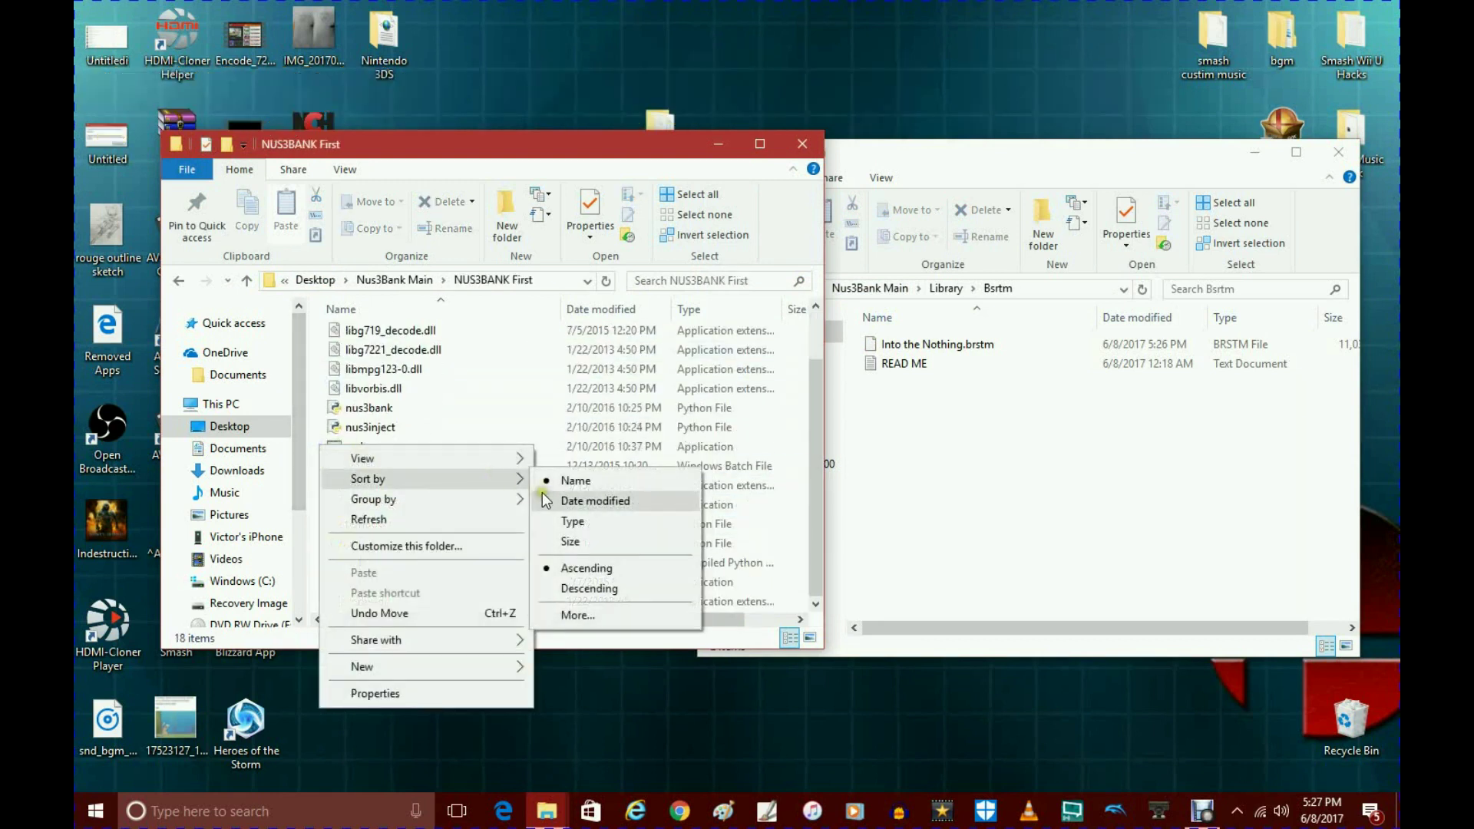
{"action": "left_click", "coordinate": [572, 523]}
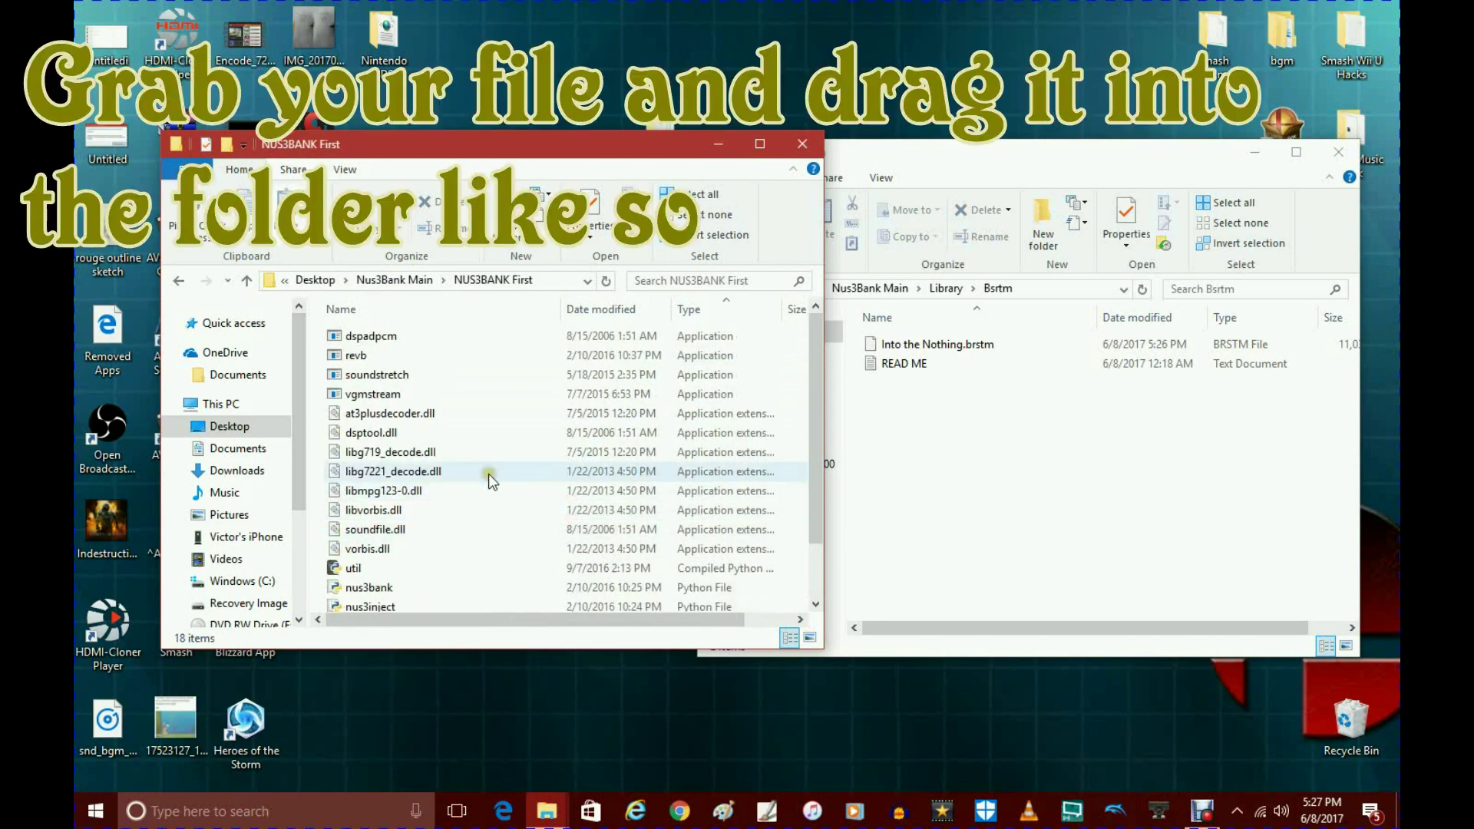
Step: Move Into the Nothing.brstm from the Library's Bsrtm folder into the NUS3BANK First folder
{"action": "left_click", "coordinate": [1024, 458]}
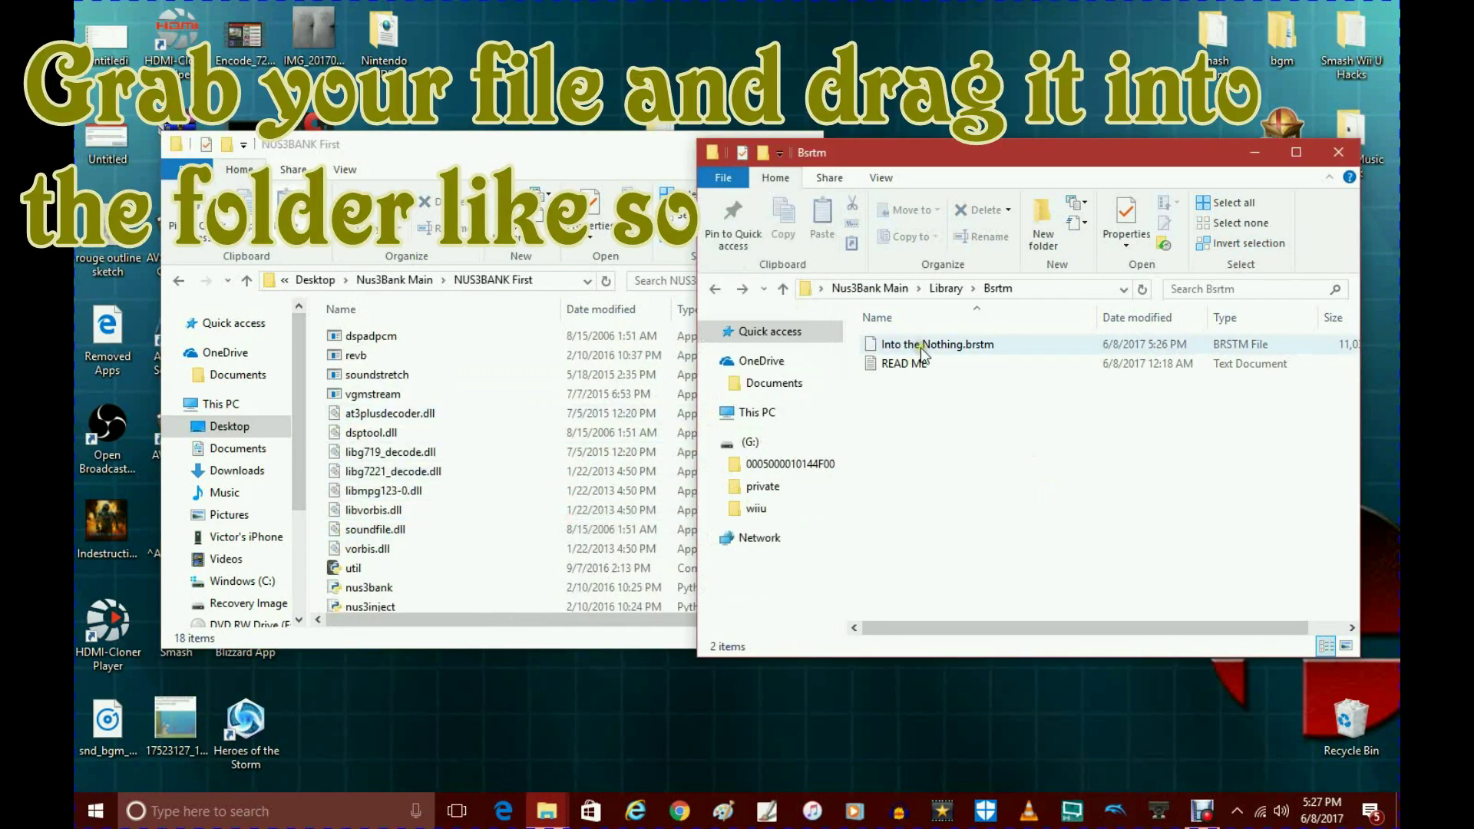
{"action": "left_click", "coordinate": [599, 150]}
{"action": "left_click", "coordinate": [944, 407]}
{"action": "left_click_drag", "start_coordinate": [894, 345], "coordinate": [322, 464]}
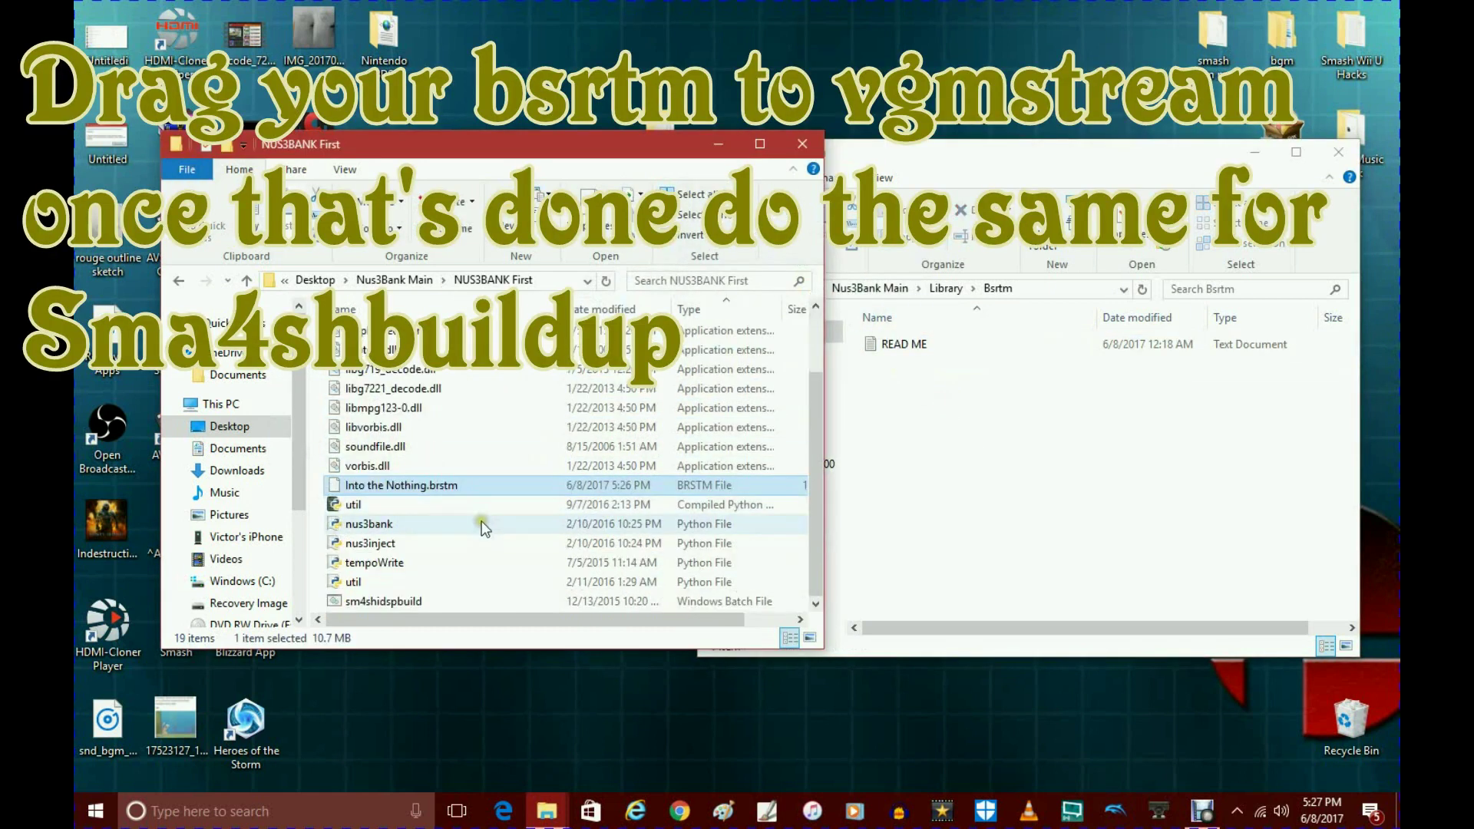
Step: Process Into the Nothing.brstm with vgmstream to make a WAV, and with sm4shidspbuild to build an IDSP file
{"action": "left_click_drag", "start_coordinate": [403, 487], "coordinate": [414, 391]}
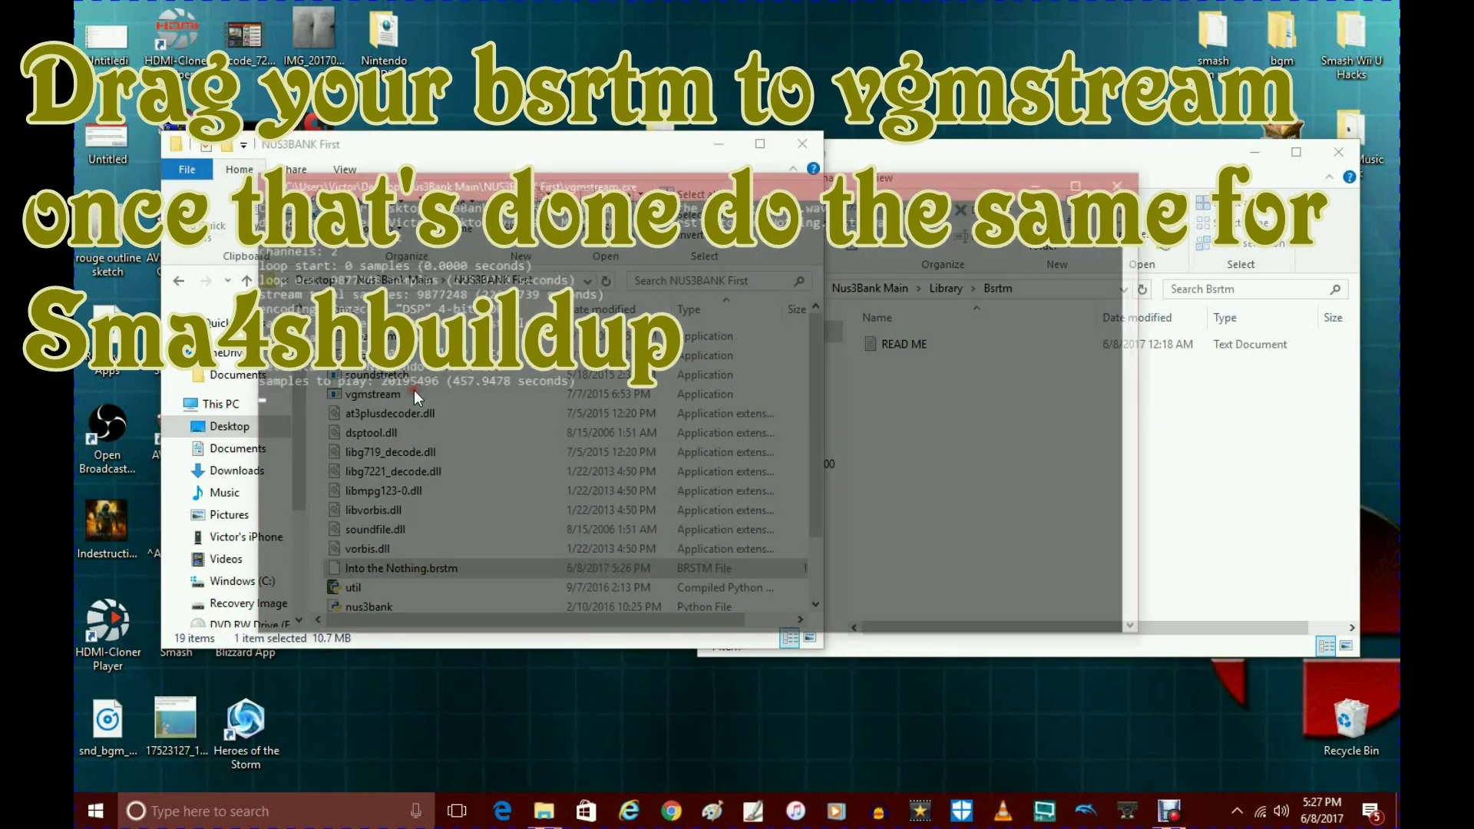
{"action": "scroll", "coordinate": [437, 460], "scroll_direction": "down", "scroll_amount": 2}
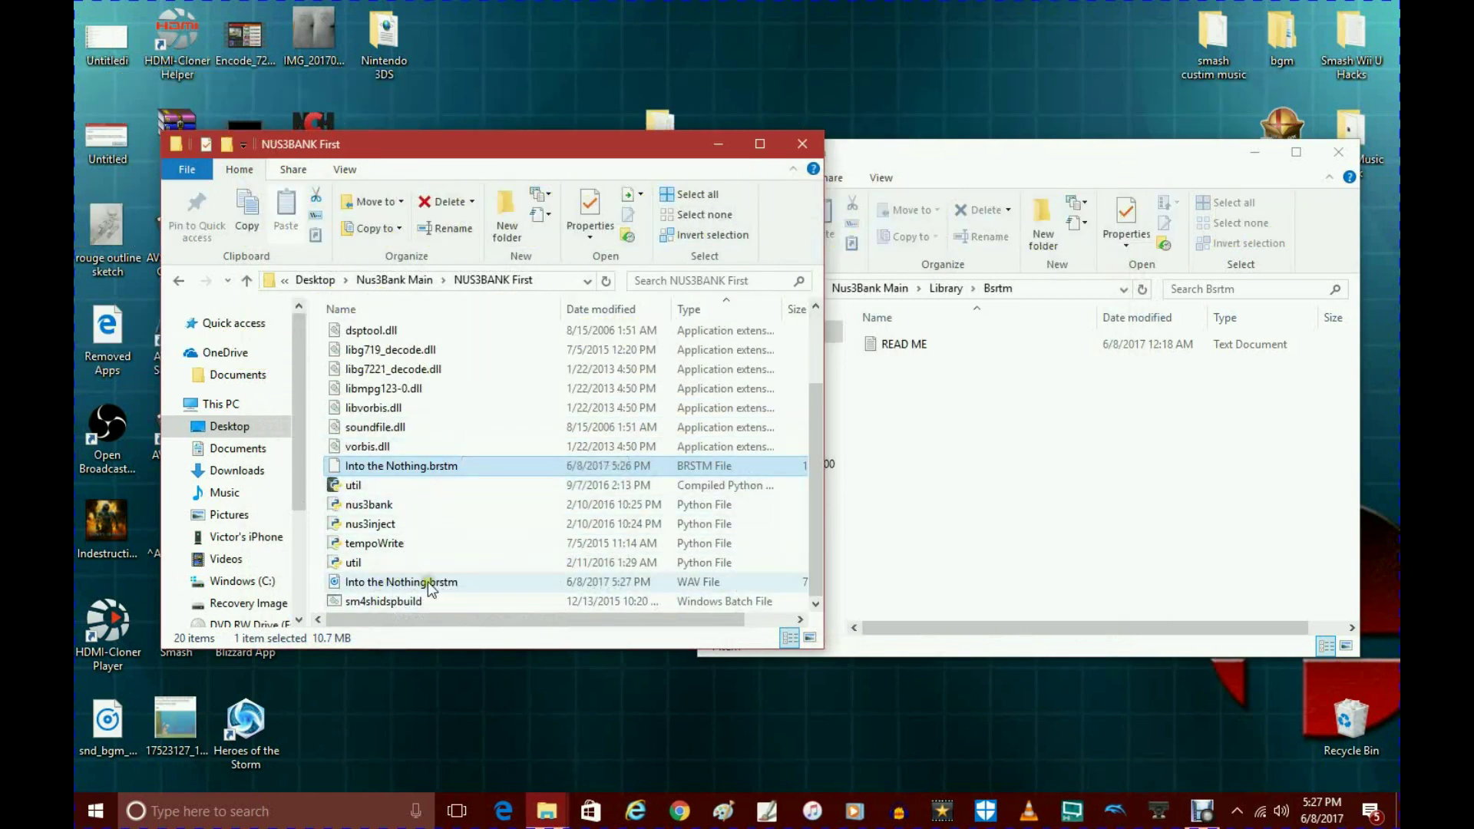
{"action": "left_click_drag", "start_coordinate": [414, 466], "coordinate": [424, 601]}
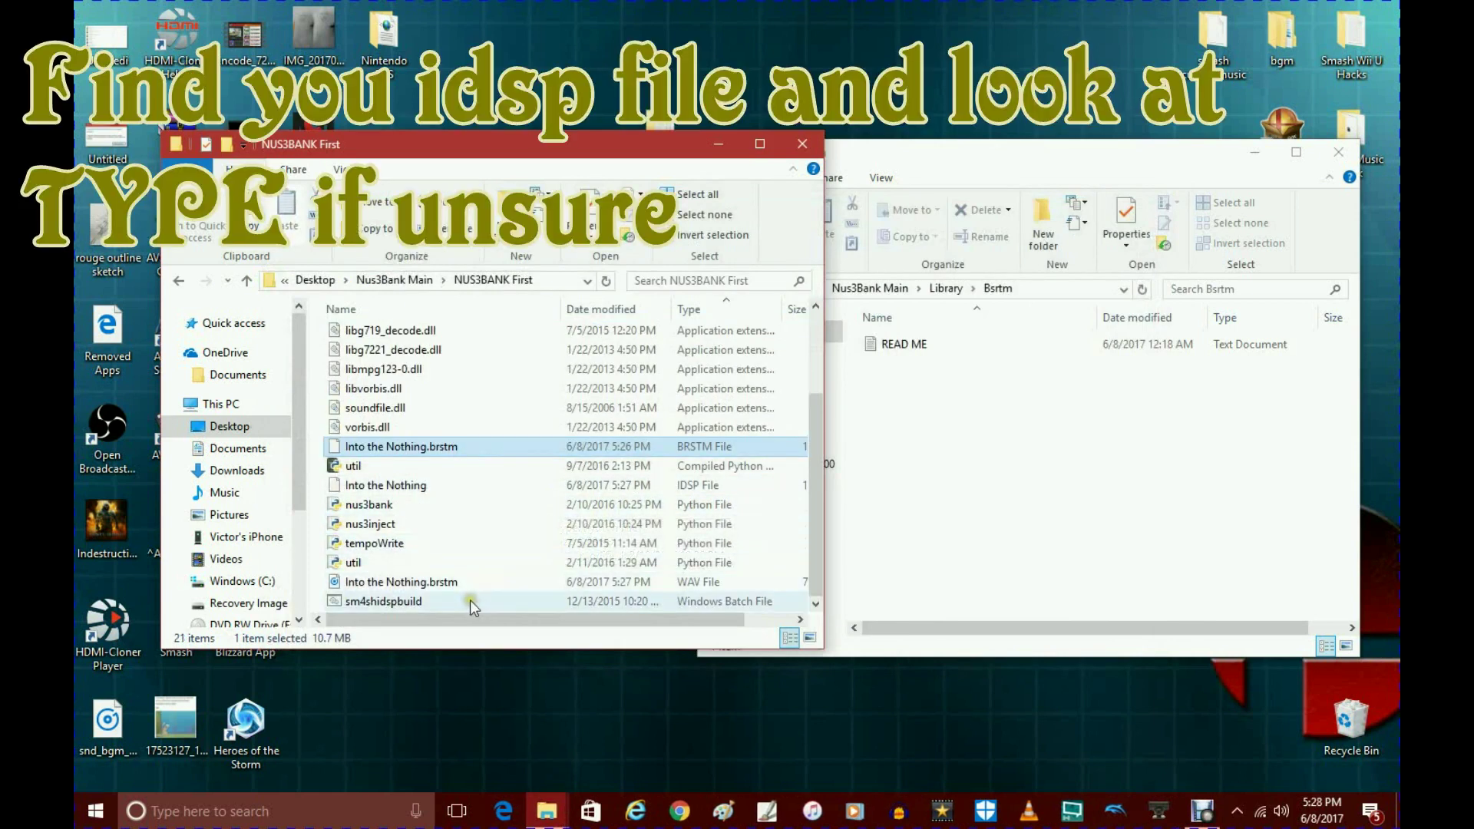
Step: Return Into the Nothing.brstm from NUS3BANK First to the Library's Bsrtm folder and go up to Library
{"action": "left_click", "coordinate": [442, 607]}
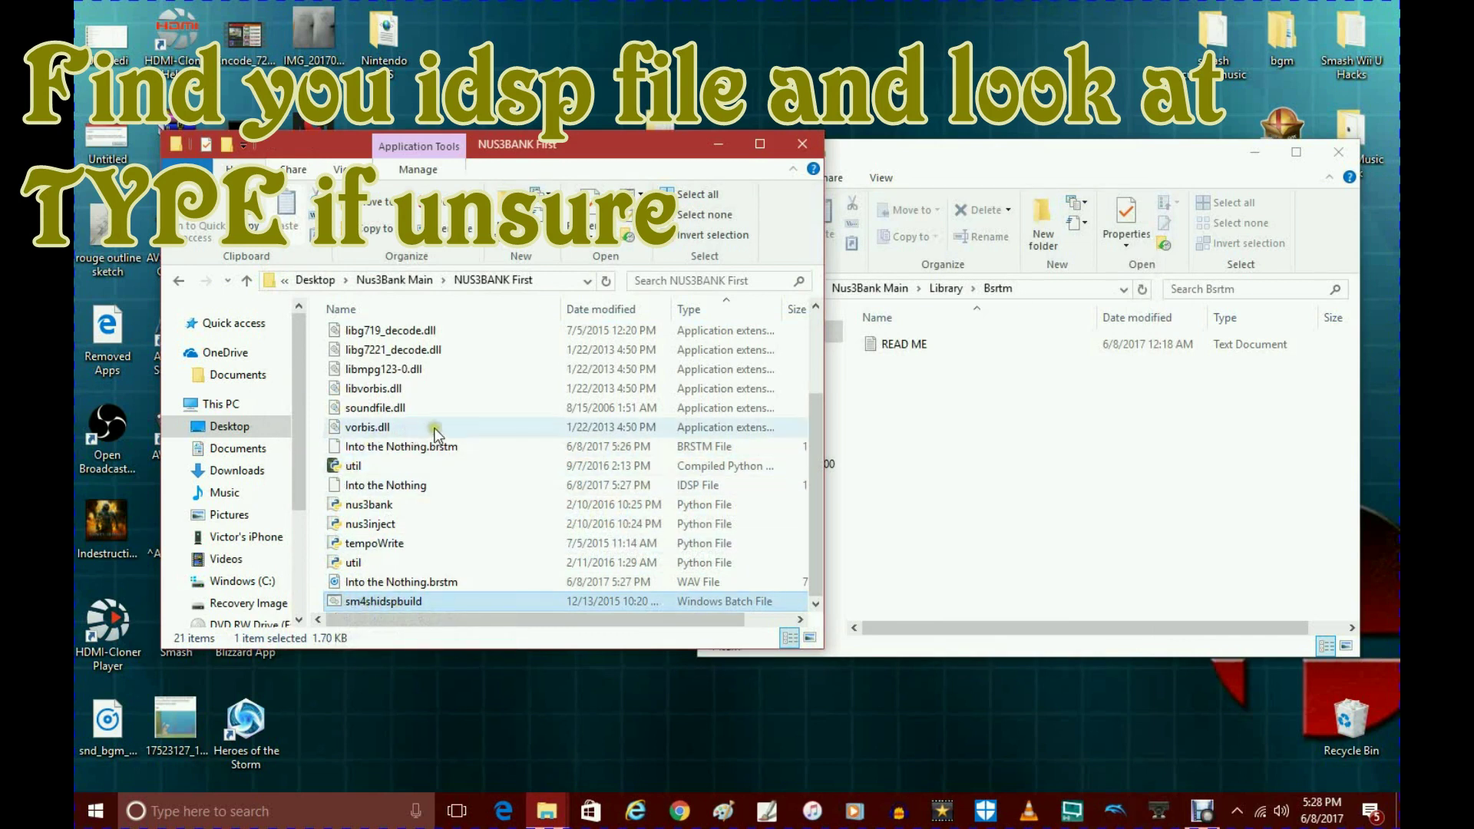
{"action": "left_click", "coordinate": [427, 482]}
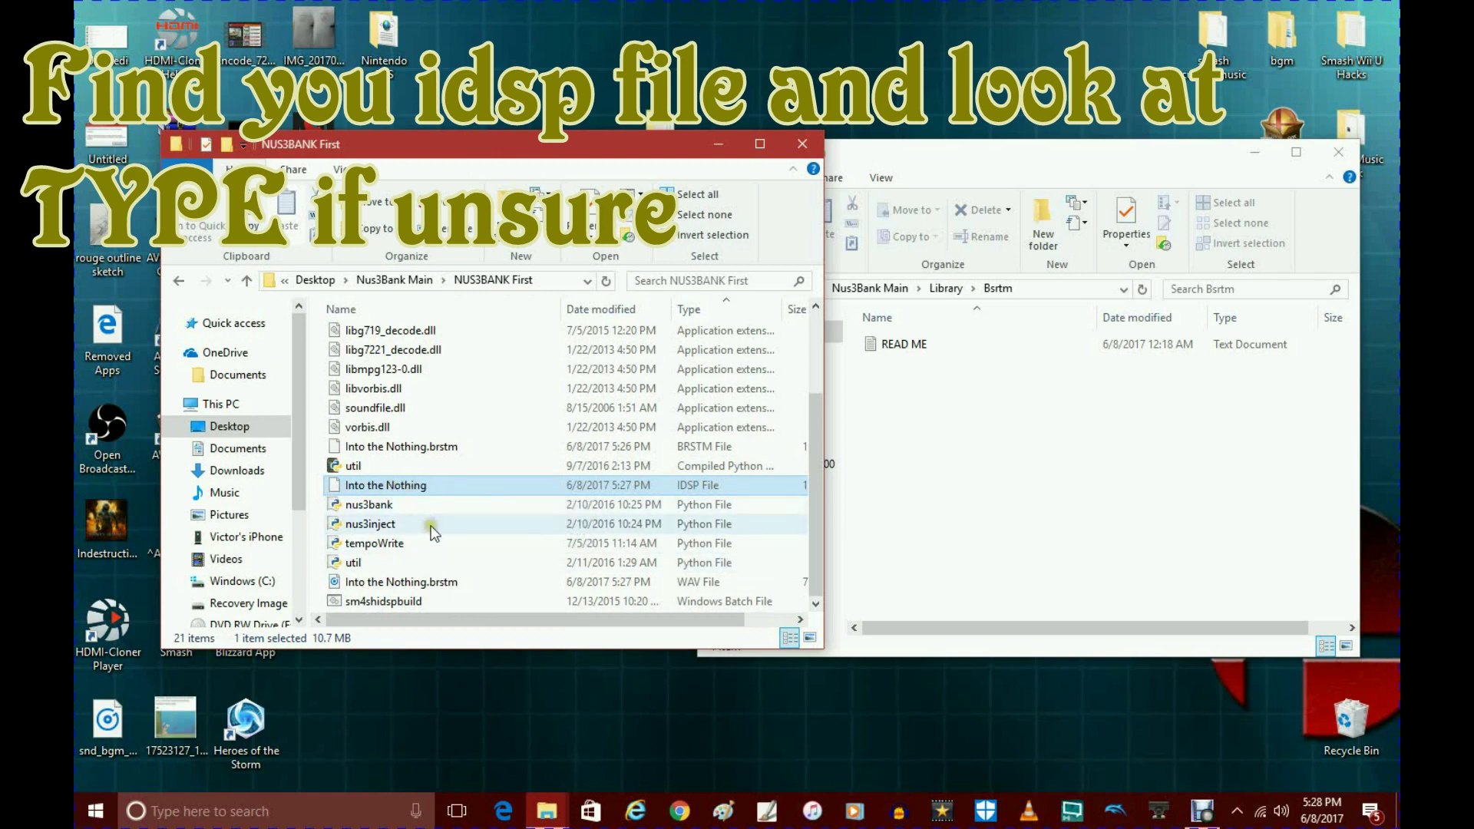
{"action": "left_click_drag", "start_coordinate": [613, 448], "coordinate": [1012, 447]}
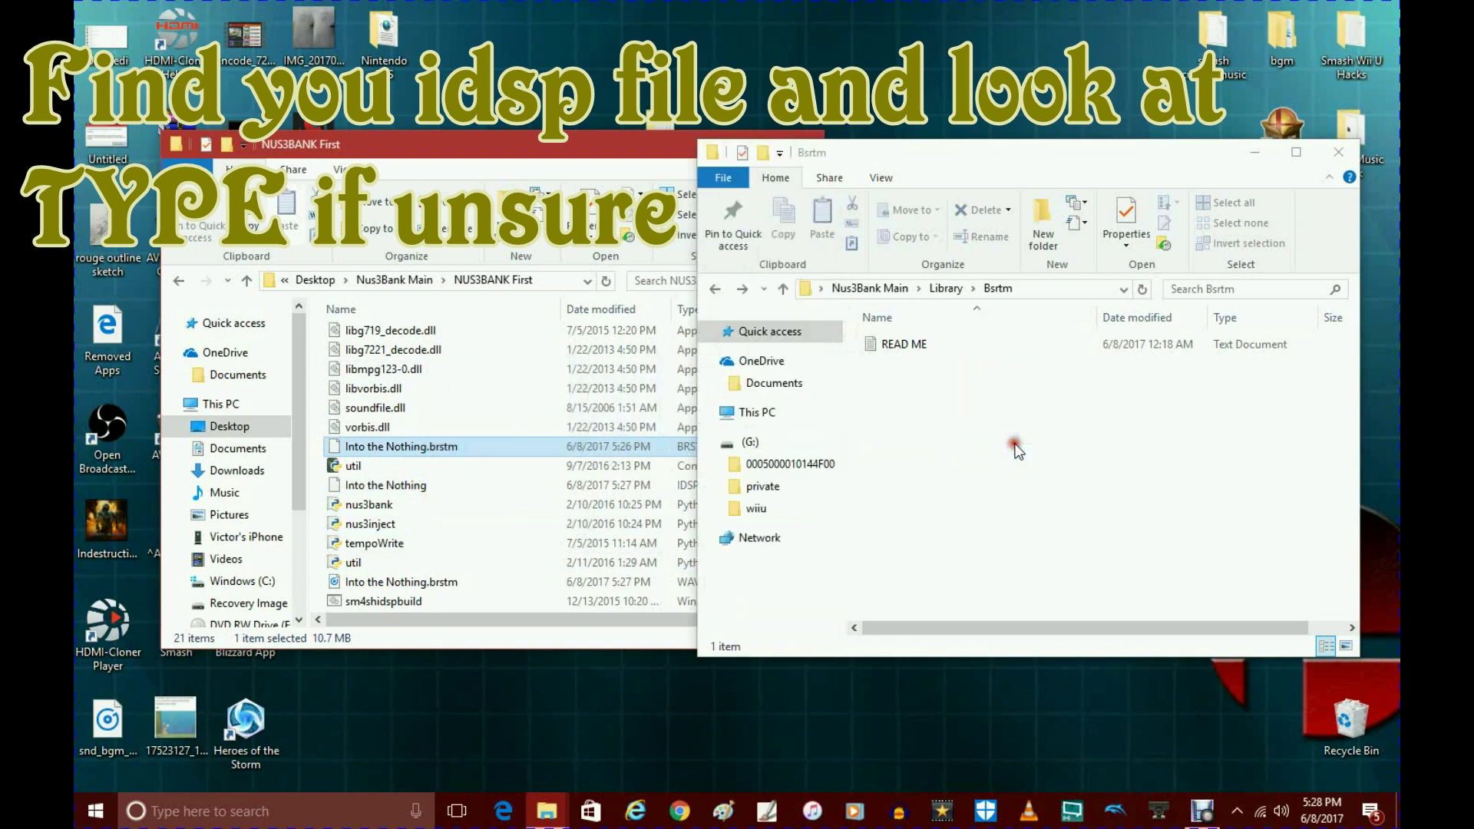
{"action": "left_click", "coordinate": [944, 289]}
Step: Move the Into the Nothing IDSP file into the Library's Idsp folder and the WAV file to the Recycle Bin
{"action": "left_click_drag", "start_coordinate": [344, 486], "coordinate": [517, 530]}
{"action": "left_click_drag", "start_coordinate": [464, 624], "coordinate": [514, 620]}
{"action": "left_click_drag", "start_coordinate": [406, 482], "coordinate": [953, 367]}
{"action": "left_click_drag", "start_coordinate": [439, 585], "coordinate": [1354, 736]}
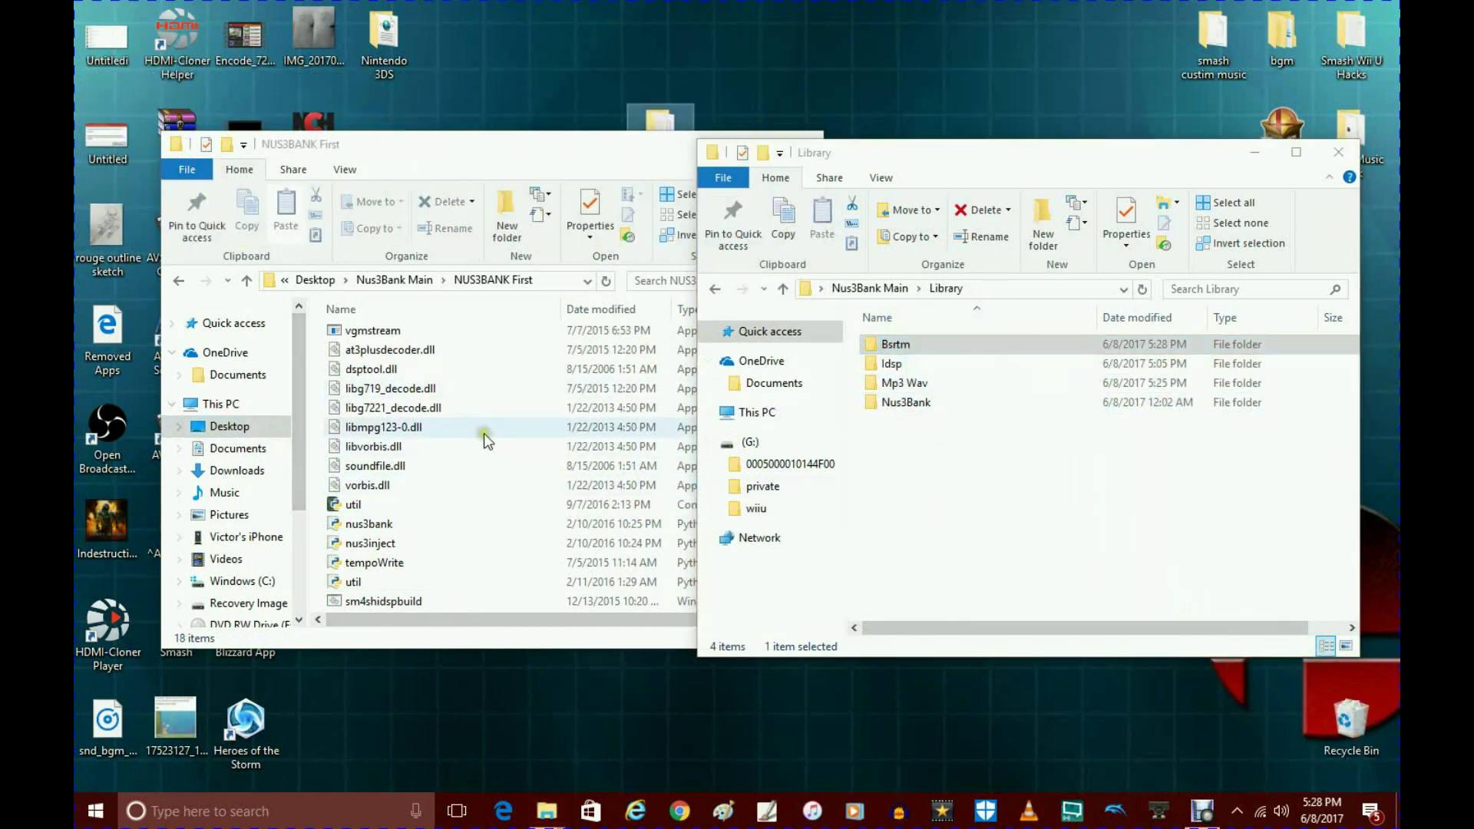
Step: Open the NUS3BANK Second folder from Nus3Bank Main and launch the NUS3BANK-Editor Python file
{"action": "left_click", "coordinate": [395, 281]}
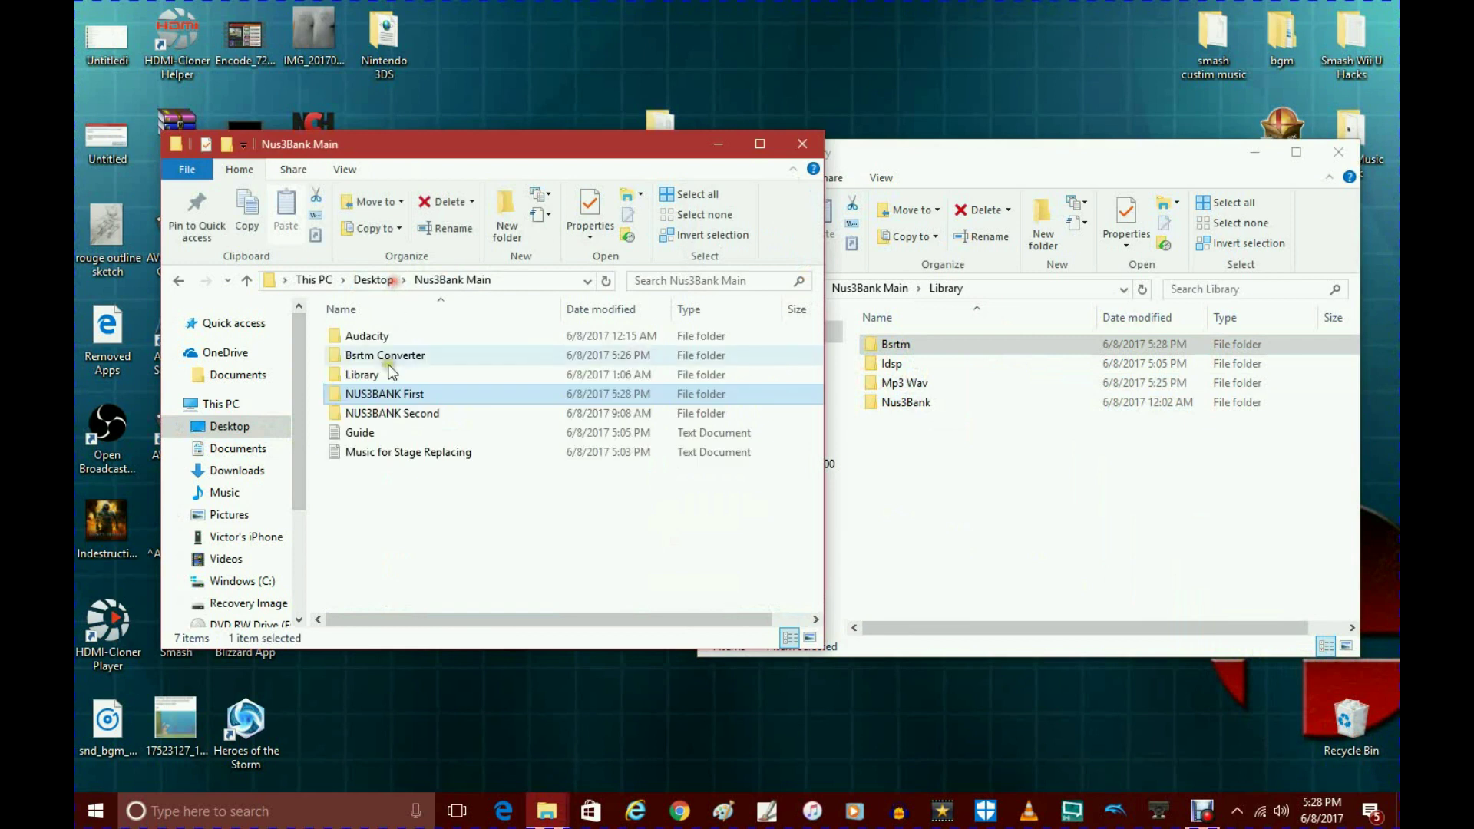
{"action": "double_click", "coordinate": [428, 416]}
{"action": "left_click", "coordinate": [1057, 455]}
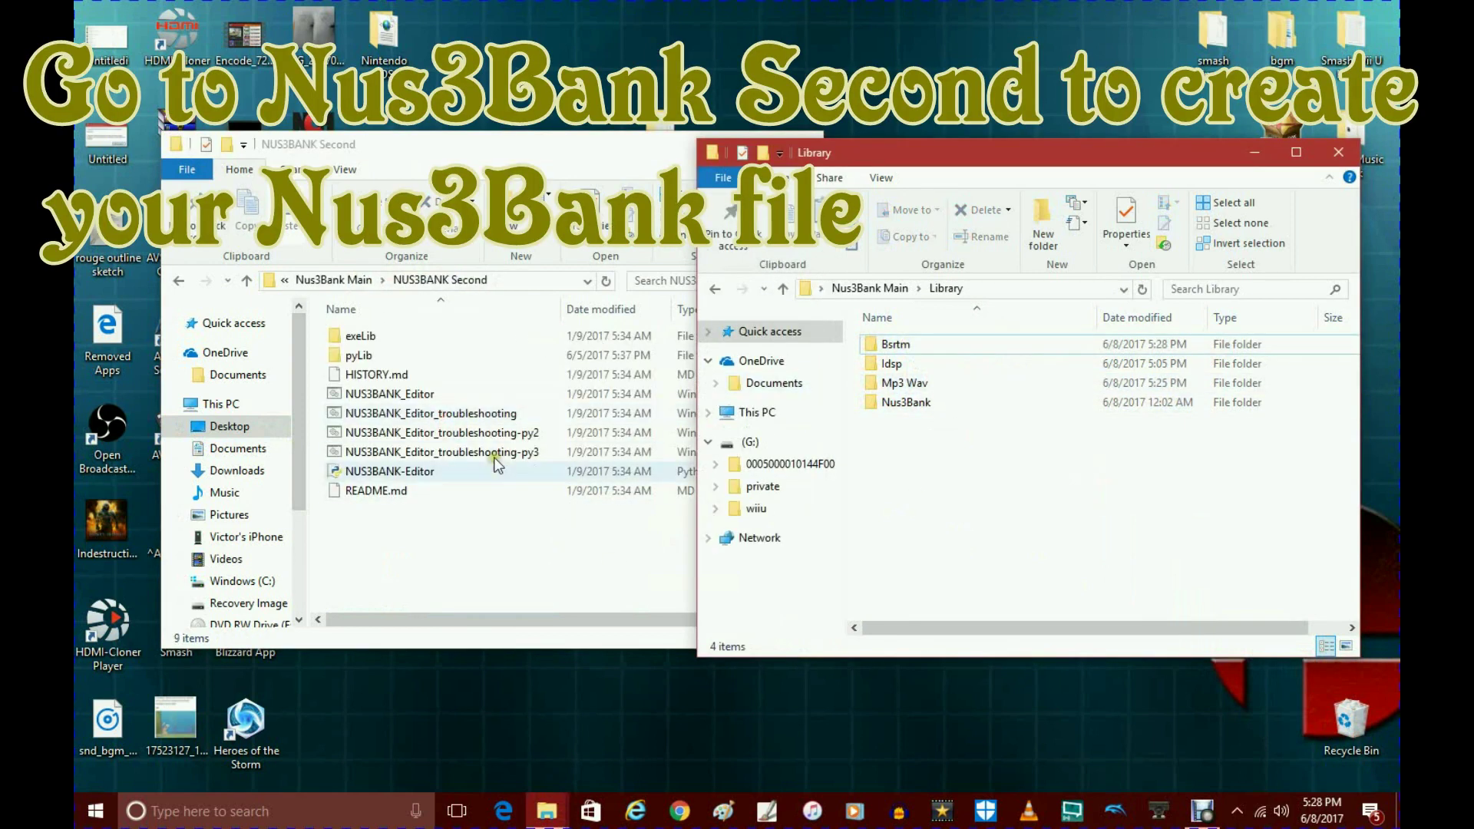
{"action": "left_click", "coordinate": [398, 473]}
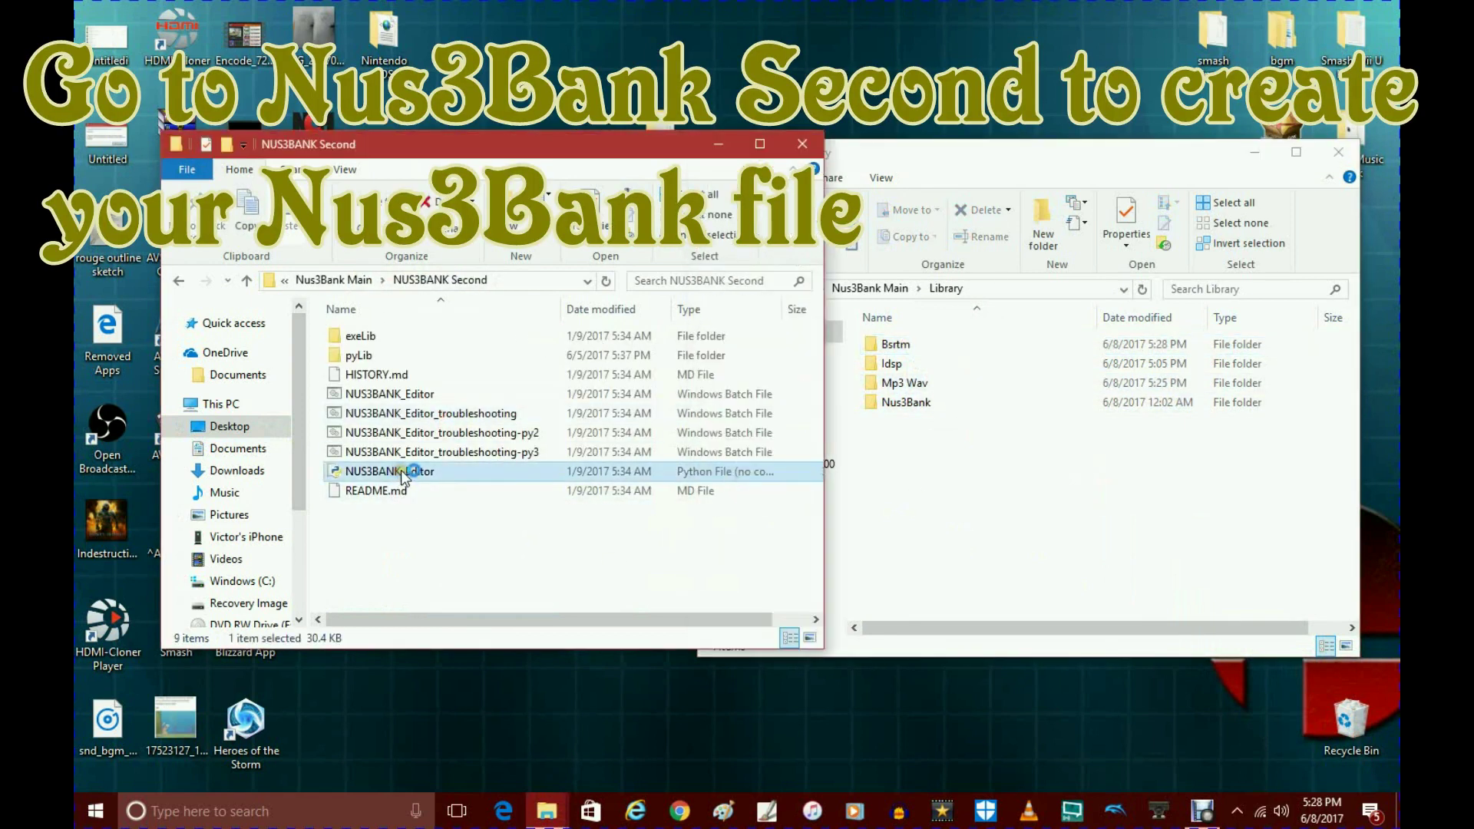
Step: Move EXAMPLE_NAME.nus3bank from the Library's Nus3Bank folder into the NUS3BANK Second folder
{"action": "left_click", "coordinate": [929, 472]}
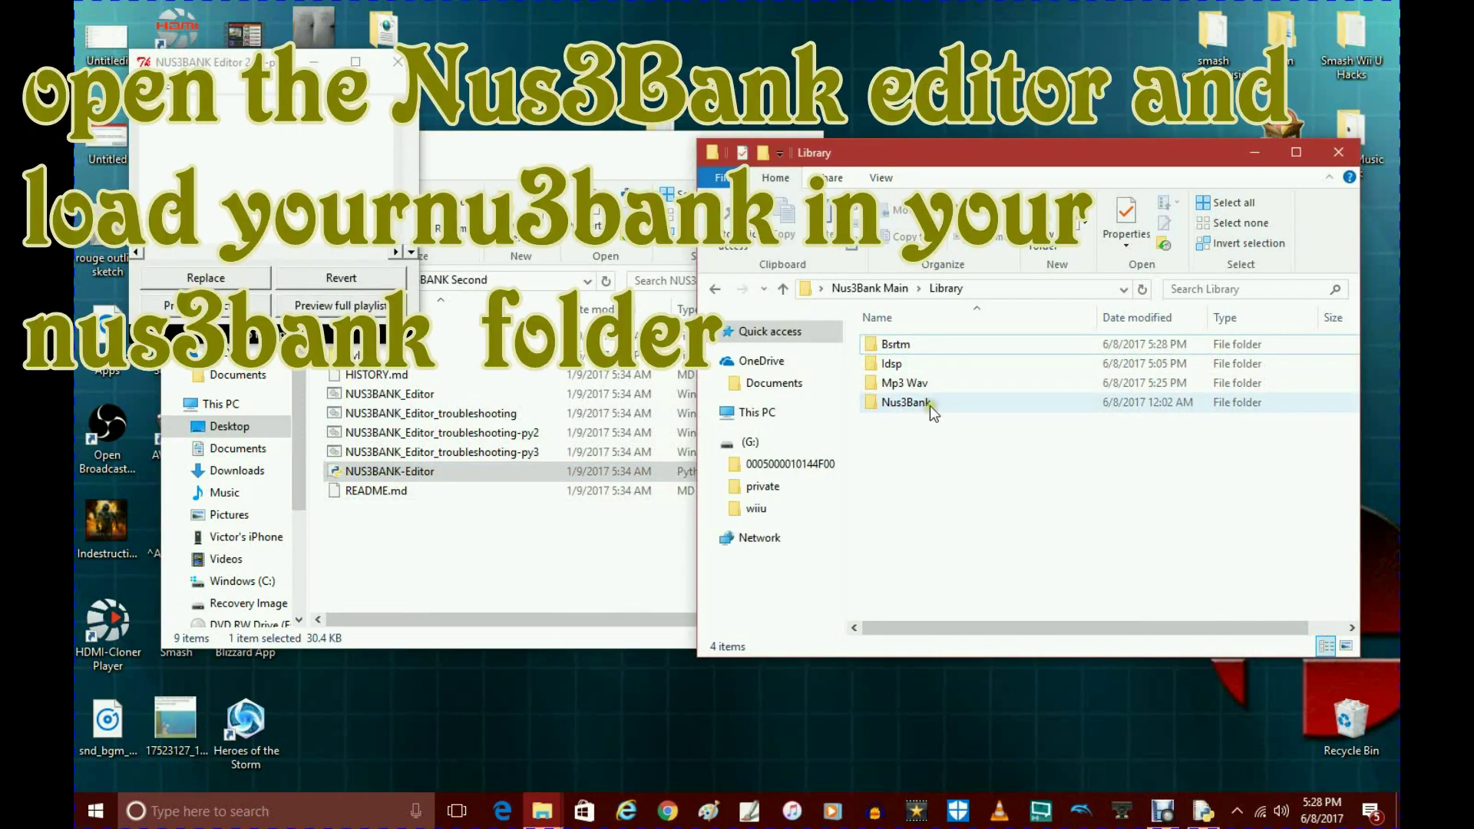
{"action": "double_click", "coordinate": [930, 404]}
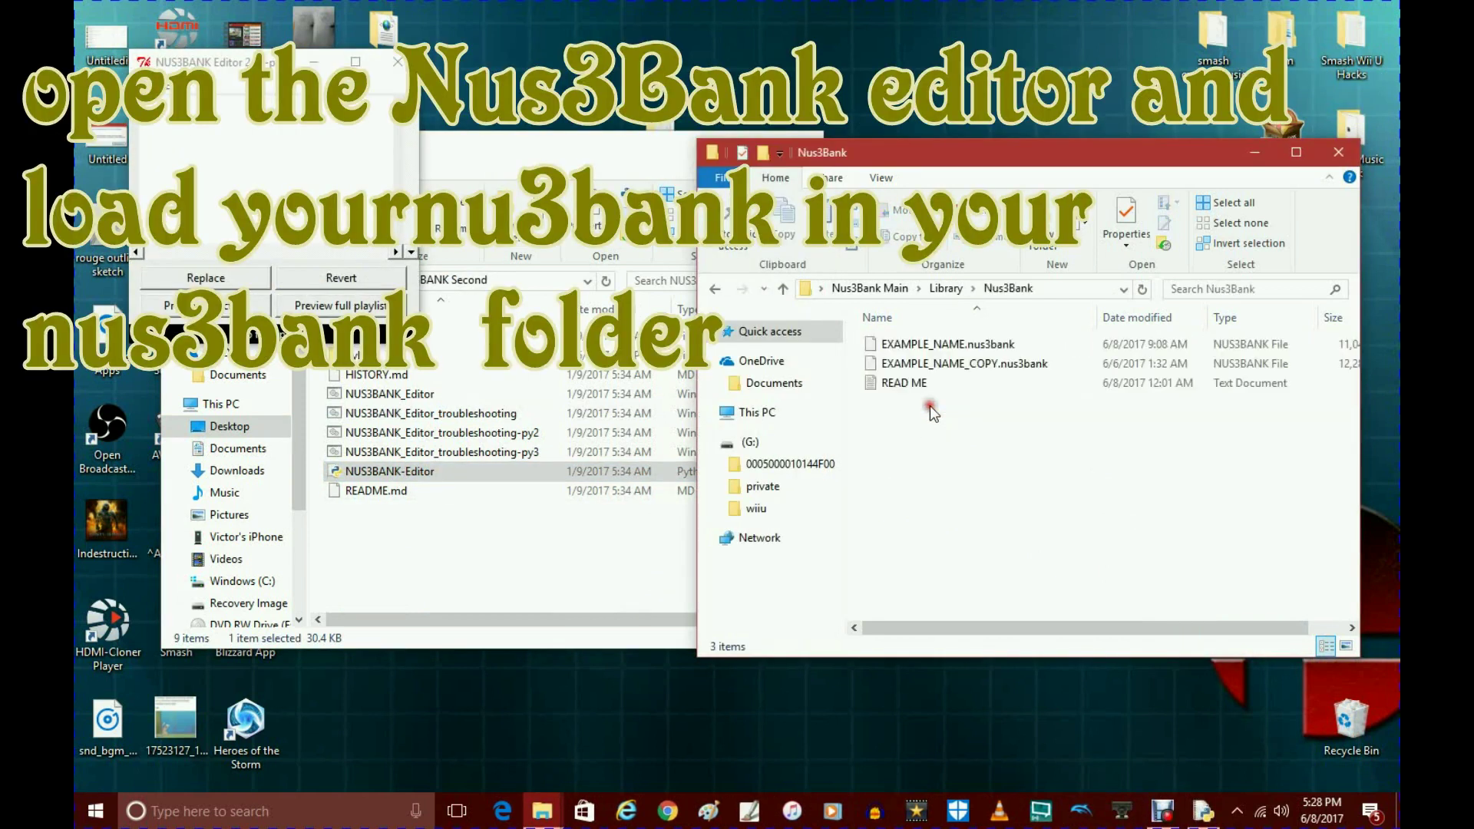
{"action": "right_click", "coordinate": [915, 347]}
{"action": "key", "text": "Escape"}
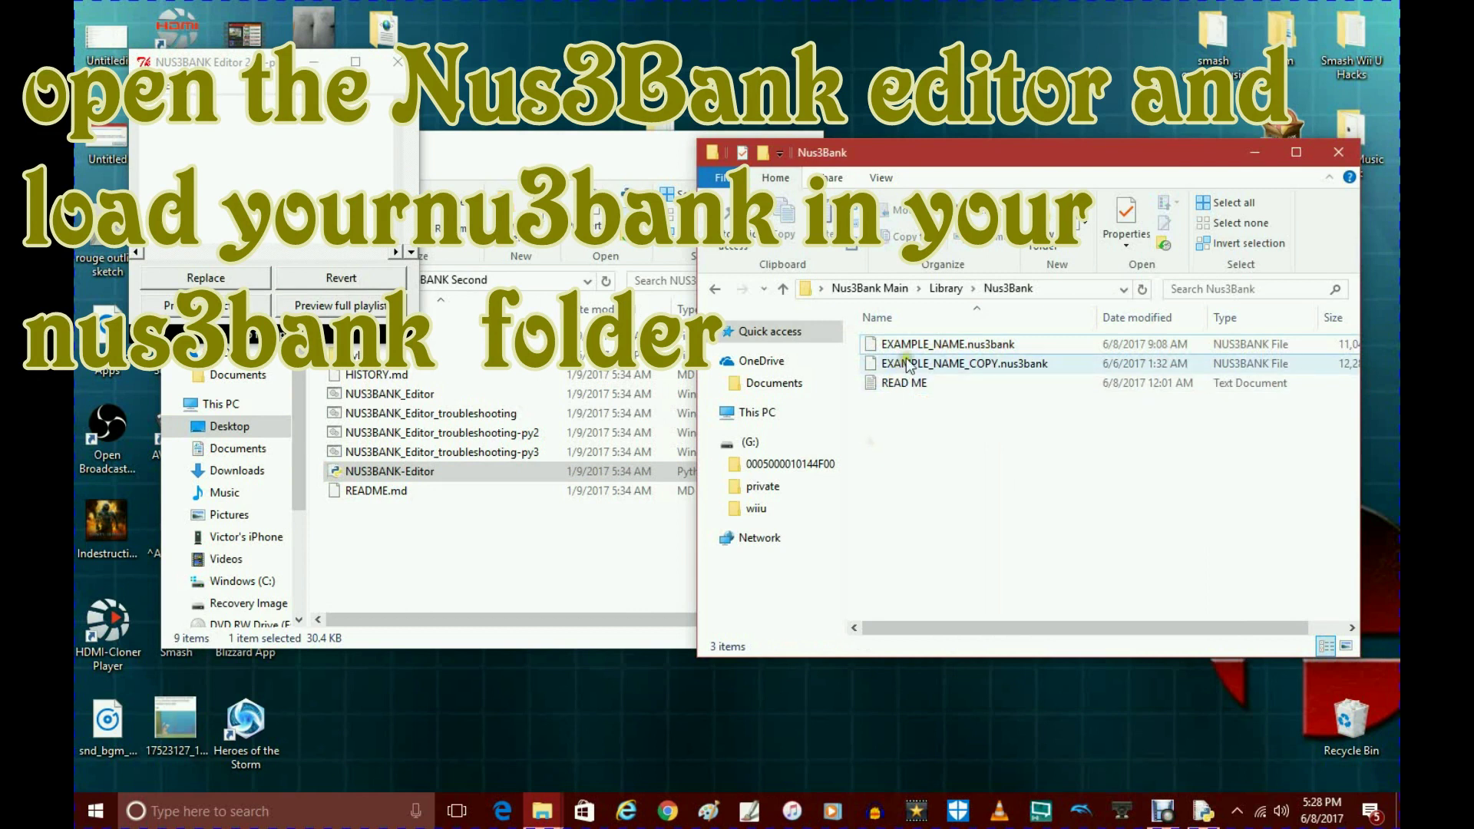
{"action": "left_click", "coordinate": [951, 345]}
{"action": "left_click_drag", "start_coordinate": [952, 347], "coordinate": [572, 550]}
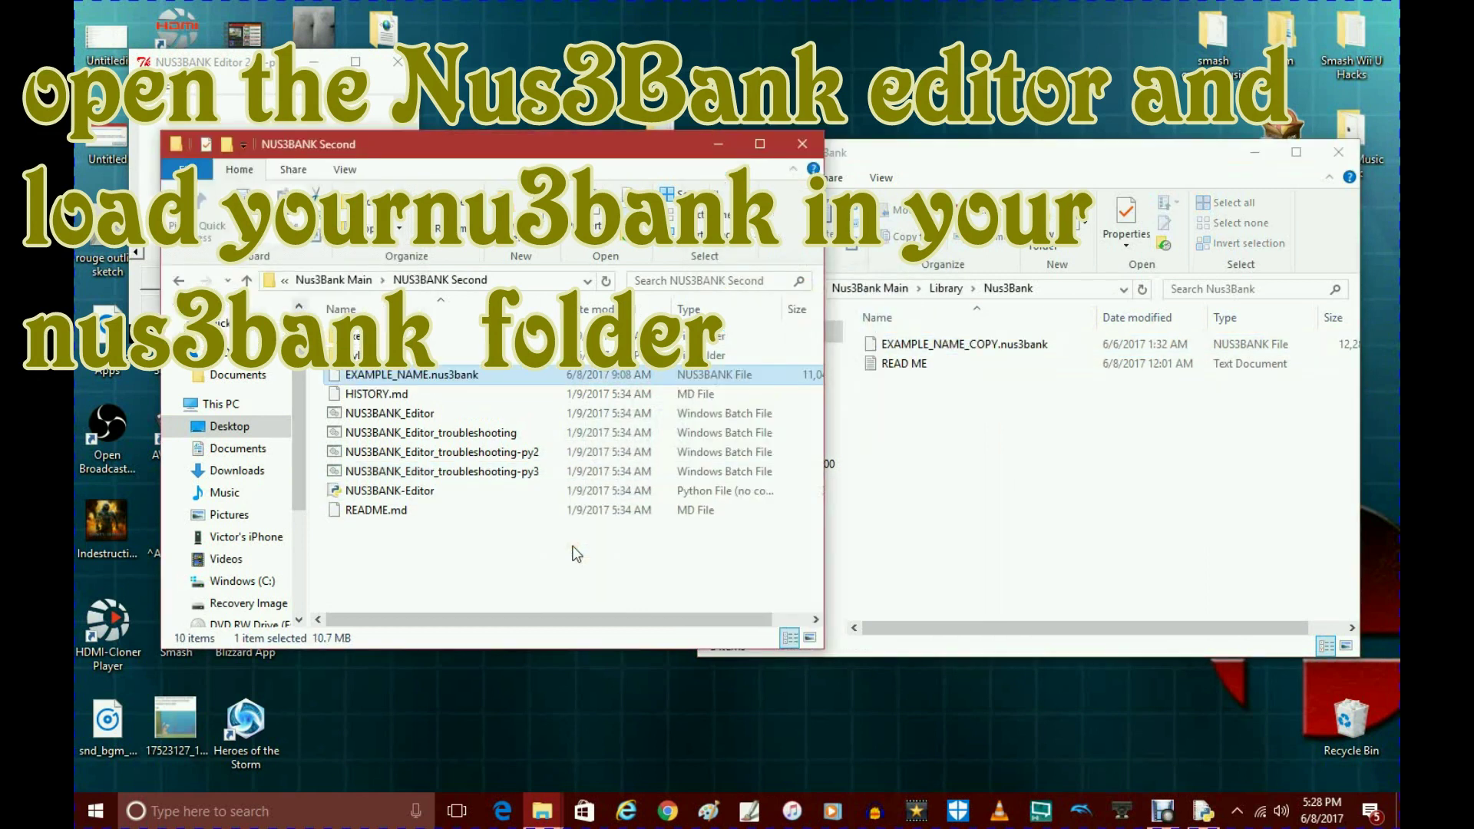
{"action": "left_click", "coordinate": [553, 547]}
Step: Switch to NUS3BANK Editor and open EXAMPLE_NAME.nus3bank from the NUS3BANK Second folder in Nus3Bank Main
{"action": "left_click", "coordinate": [1203, 811]}
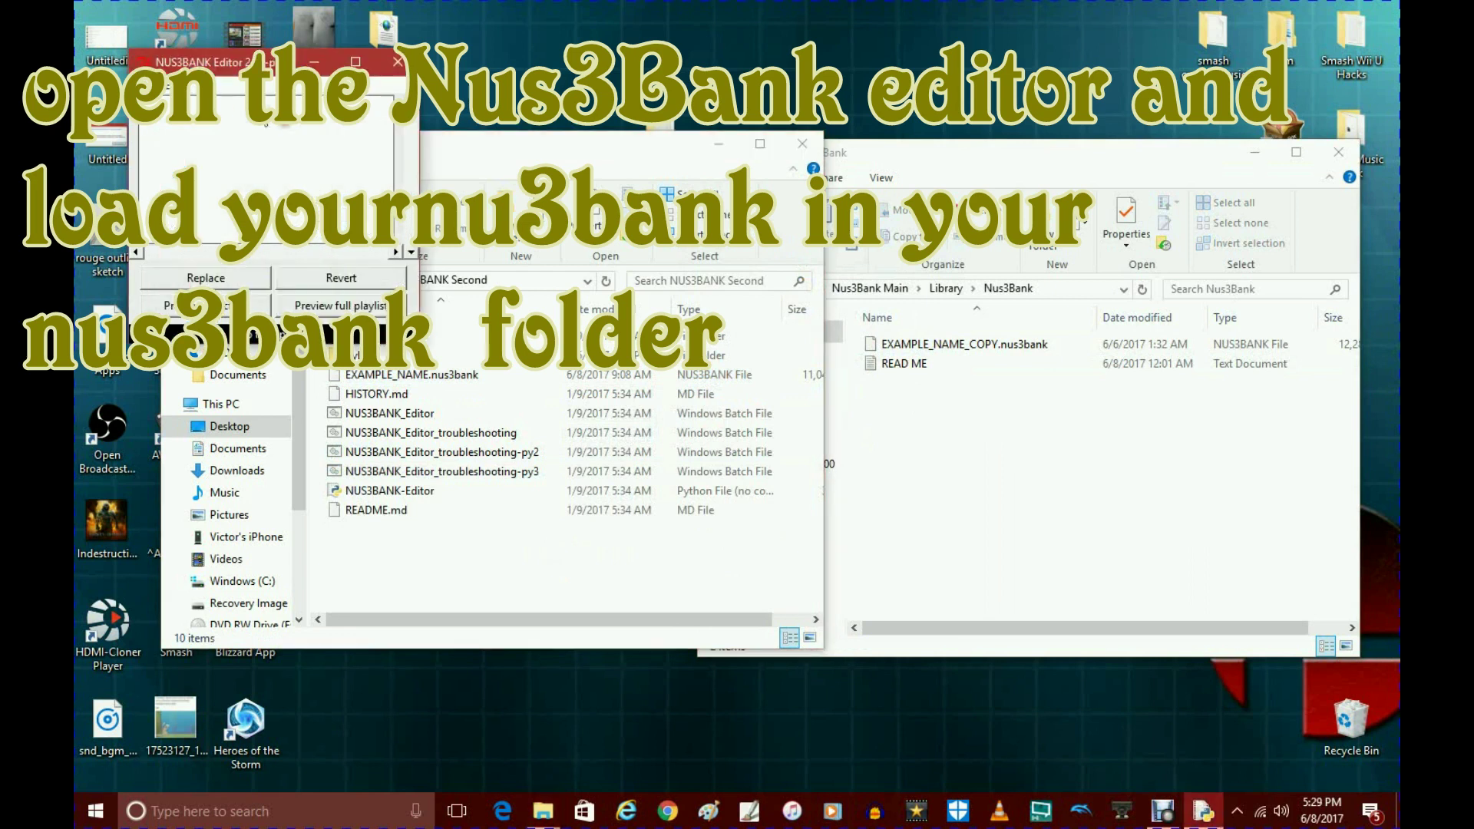
{"action": "left_click", "coordinate": [145, 77]}
{"action": "left_click", "coordinate": [169, 104]}
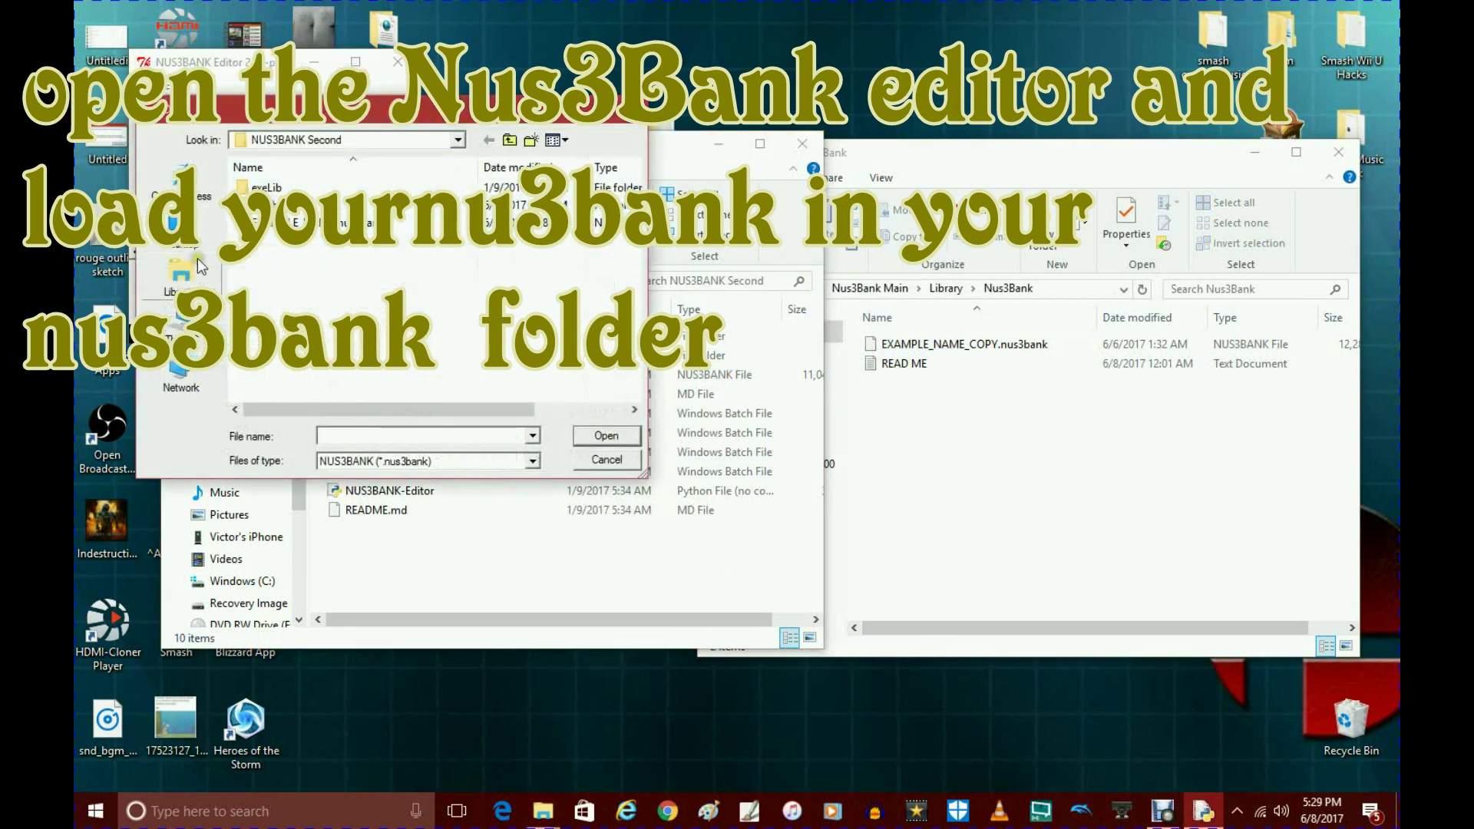
{"action": "left_click", "coordinate": [181, 322]}
{"action": "left_click", "coordinate": [193, 227]}
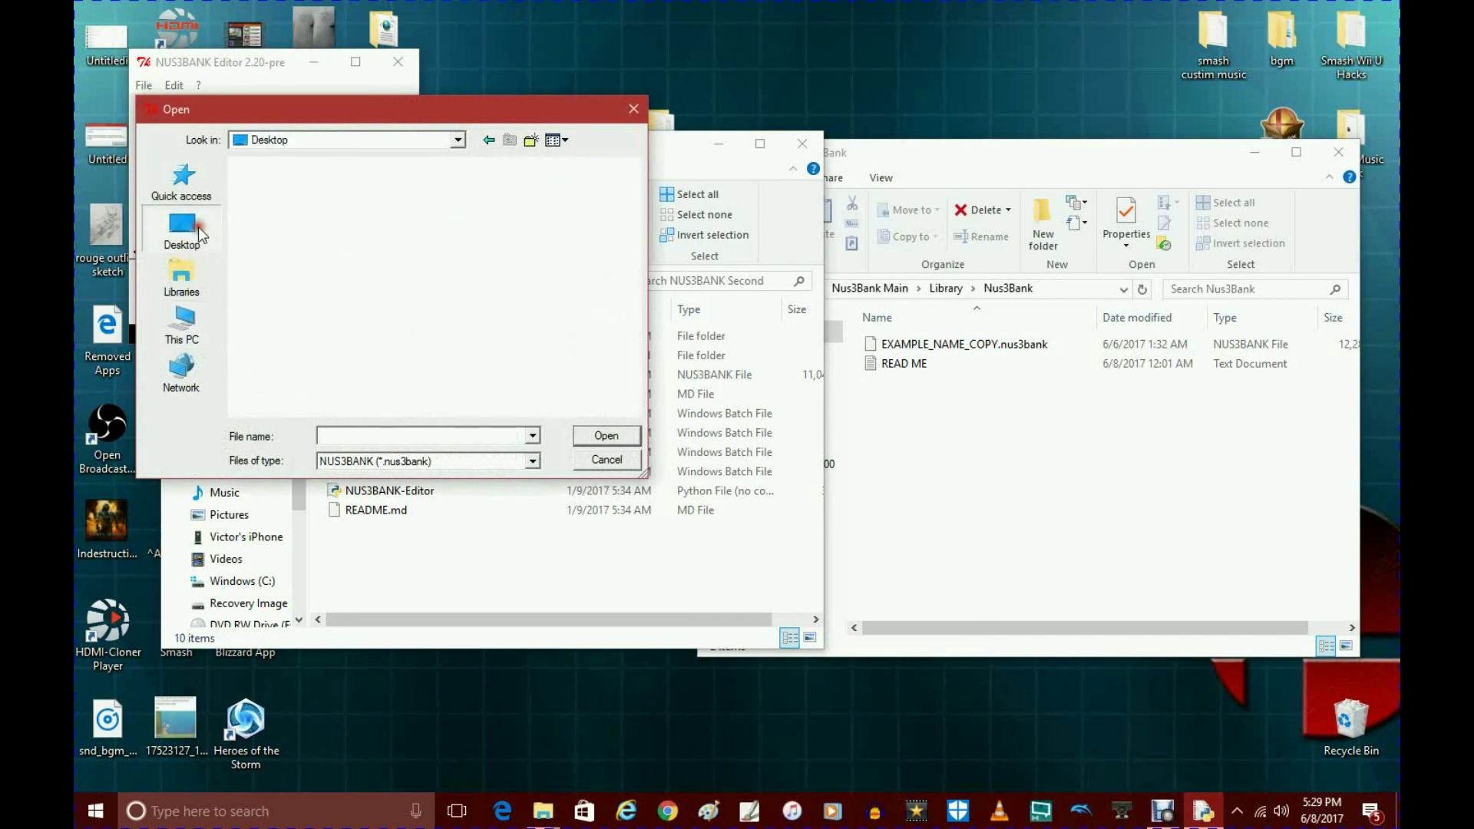
{"action": "scroll", "coordinate": [327, 322], "scroll_direction": "down", "scroll_amount": 5}
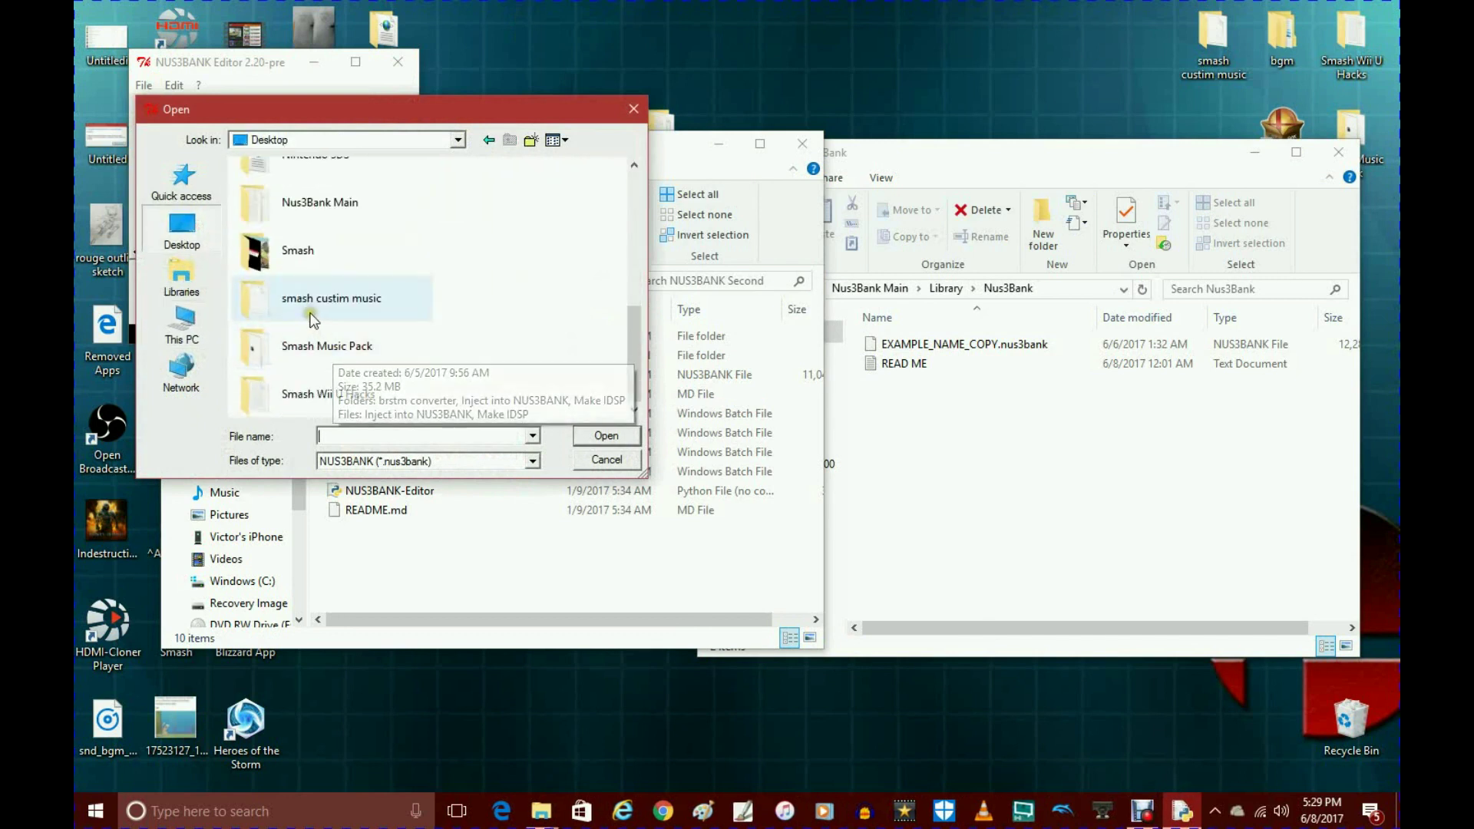
{"action": "left_click", "coordinate": [304, 206]}
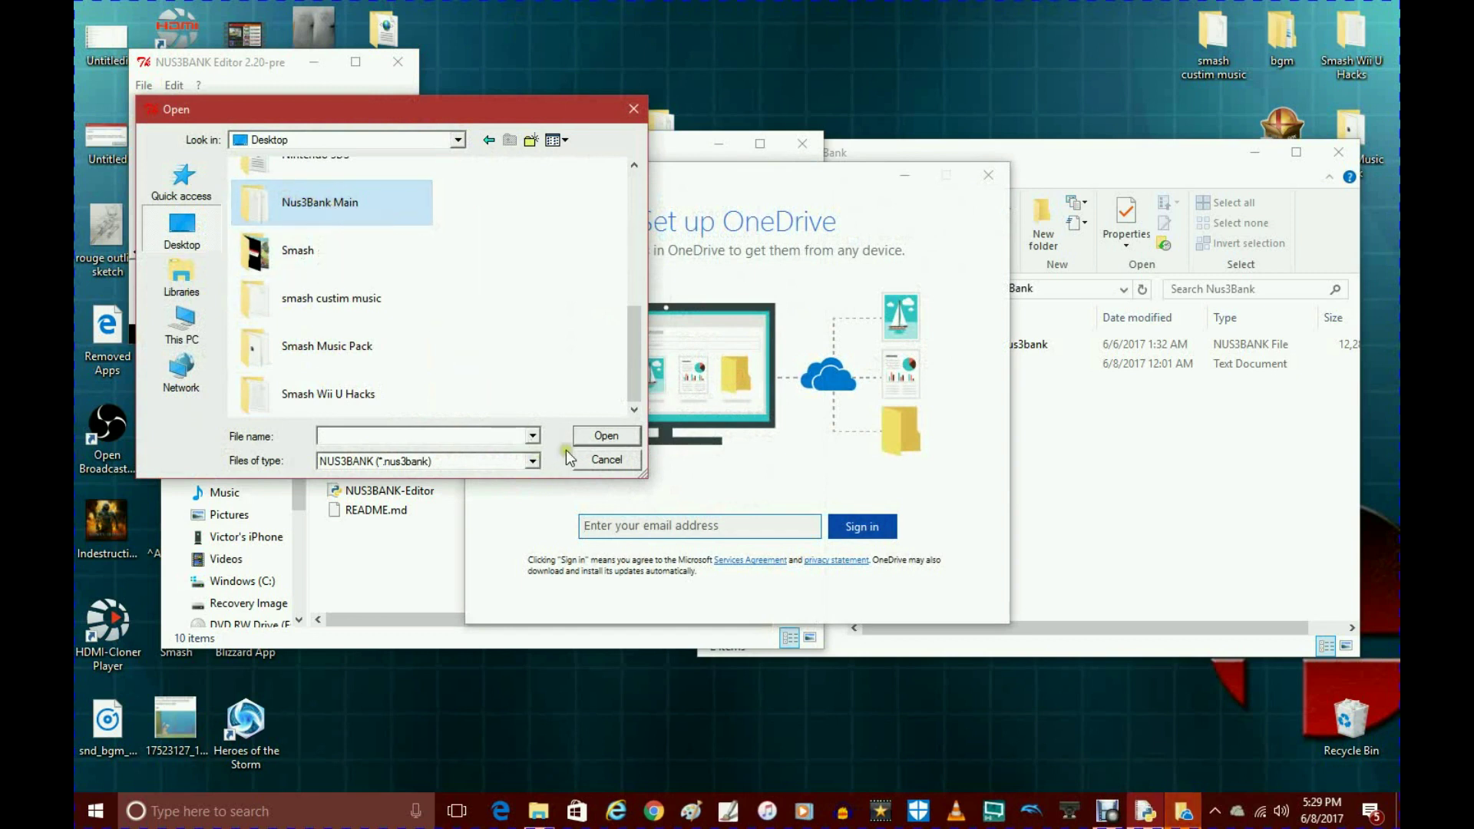
{"action": "left_click", "coordinate": [592, 438]}
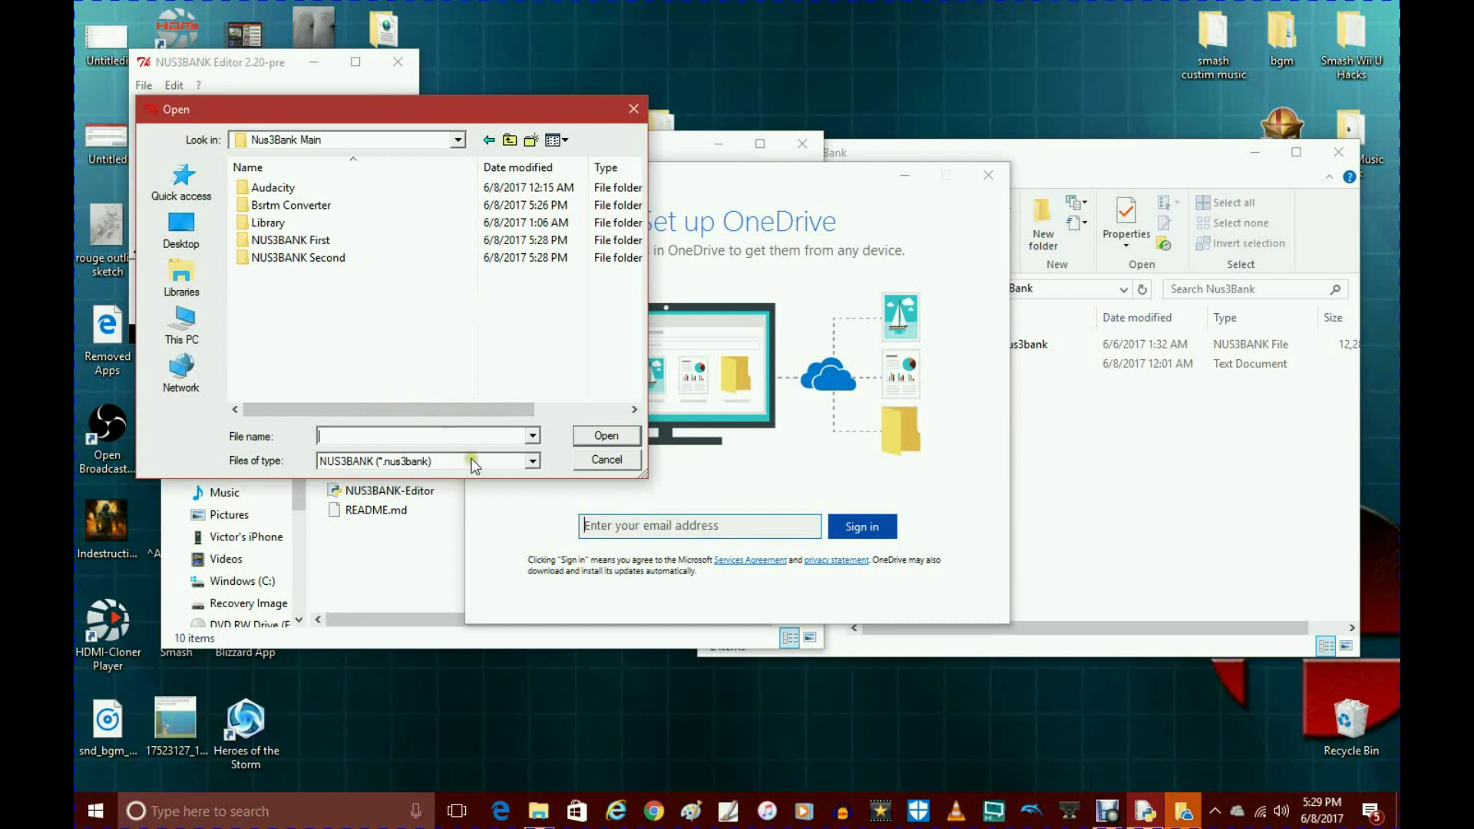
{"action": "double_click", "coordinate": [290, 258]}
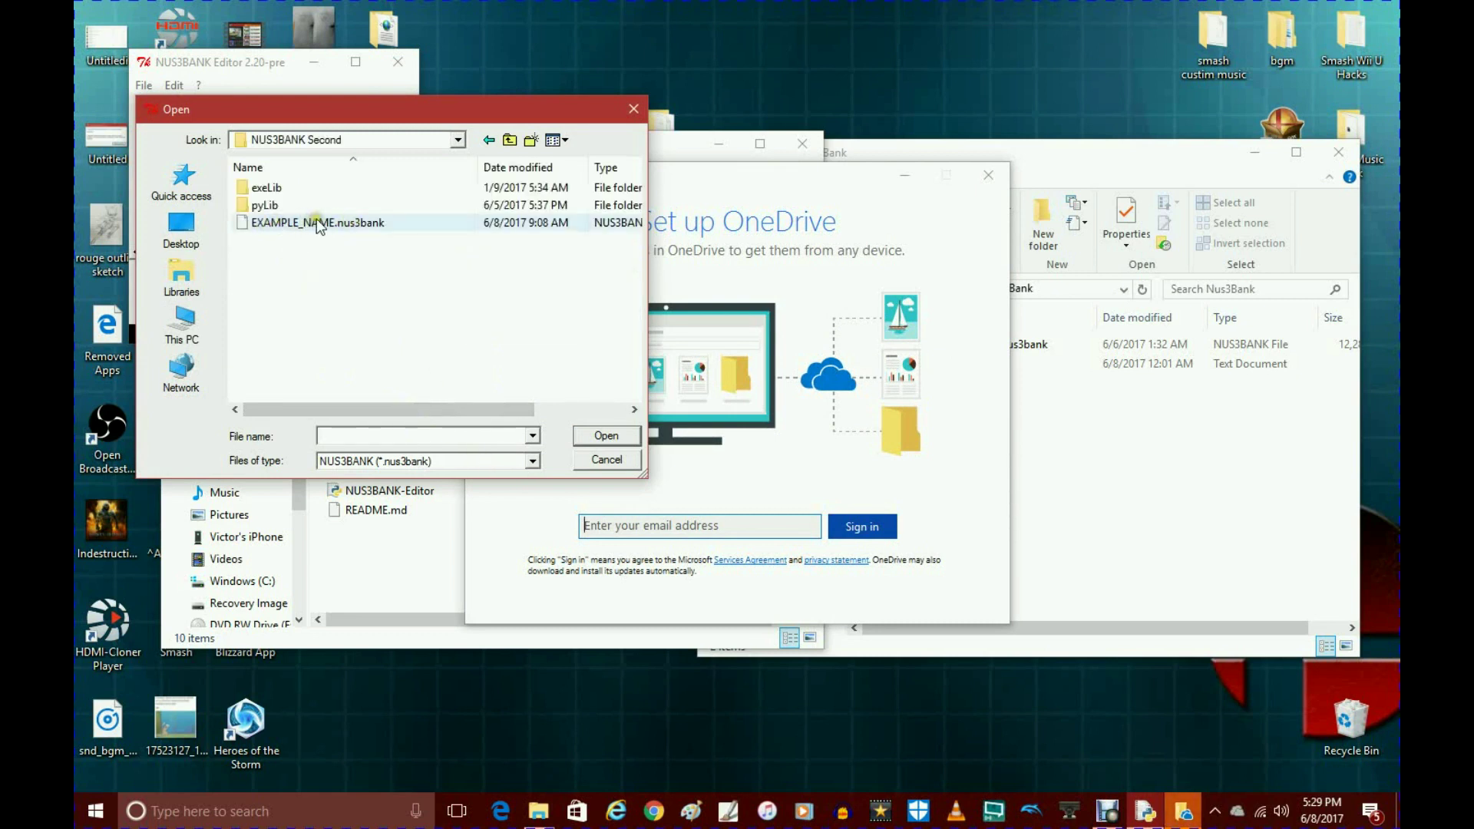
{"action": "left_click", "coordinate": [318, 224]}
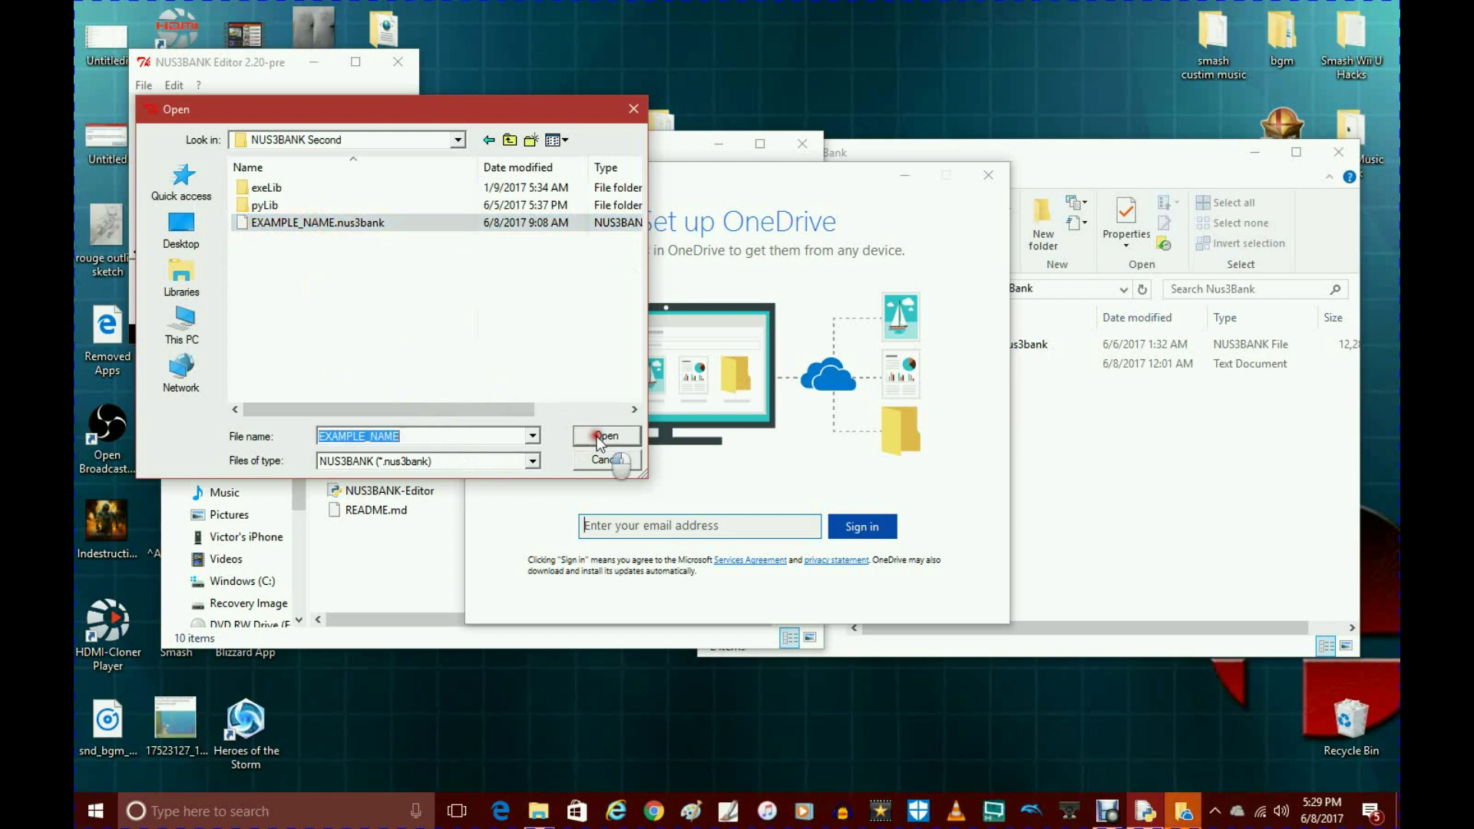
{"action": "left_click", "coordinate": [598, 436]}
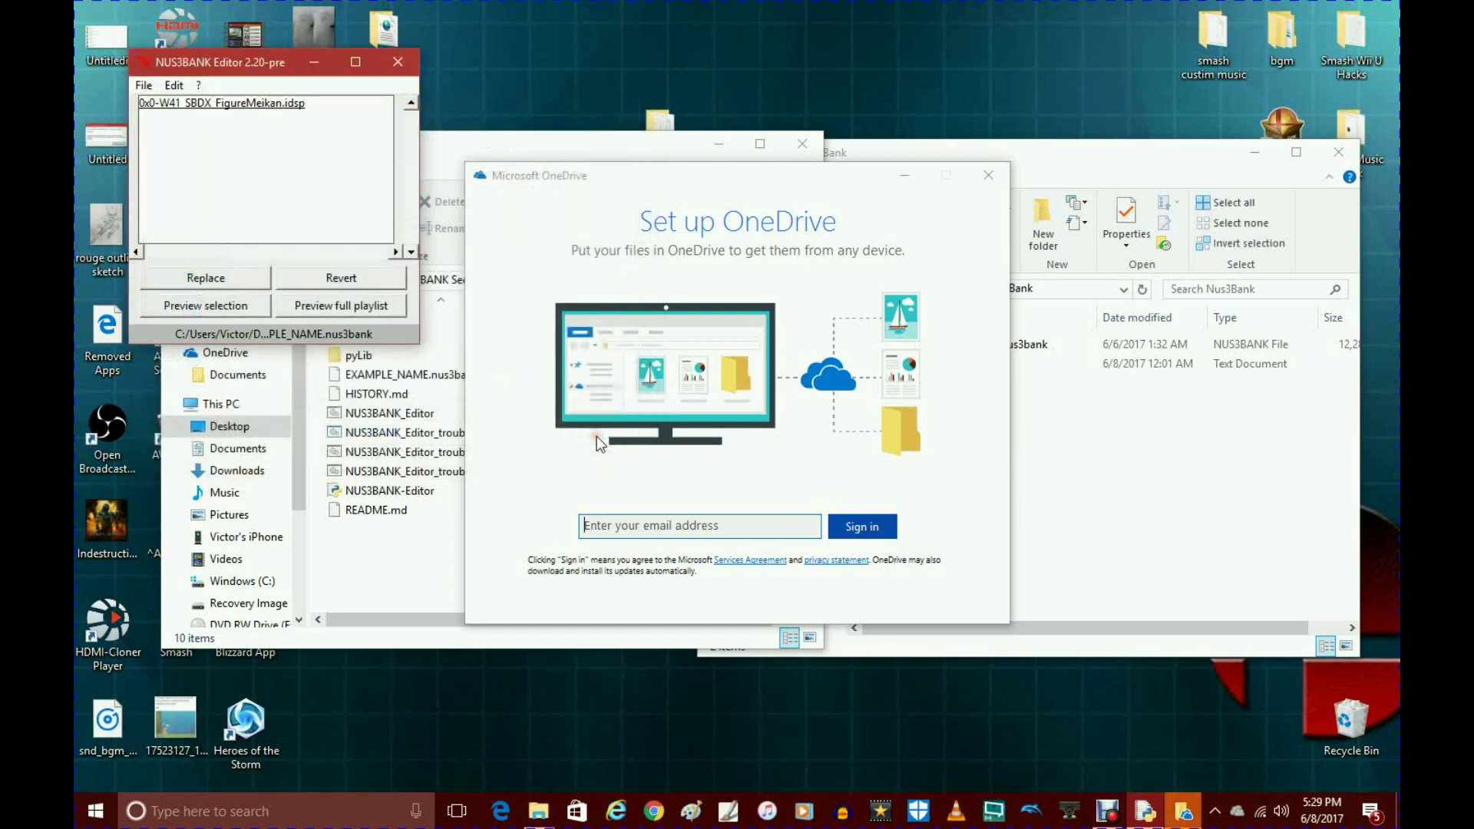
Step: Start replacing the 0x0-W41_SBDX_FigureMeikan.idsp track and browse for the replacement in NUS3BANK Second within Nus3Bank Main
{"action": "right_click", "coordinate": [241, 104]}
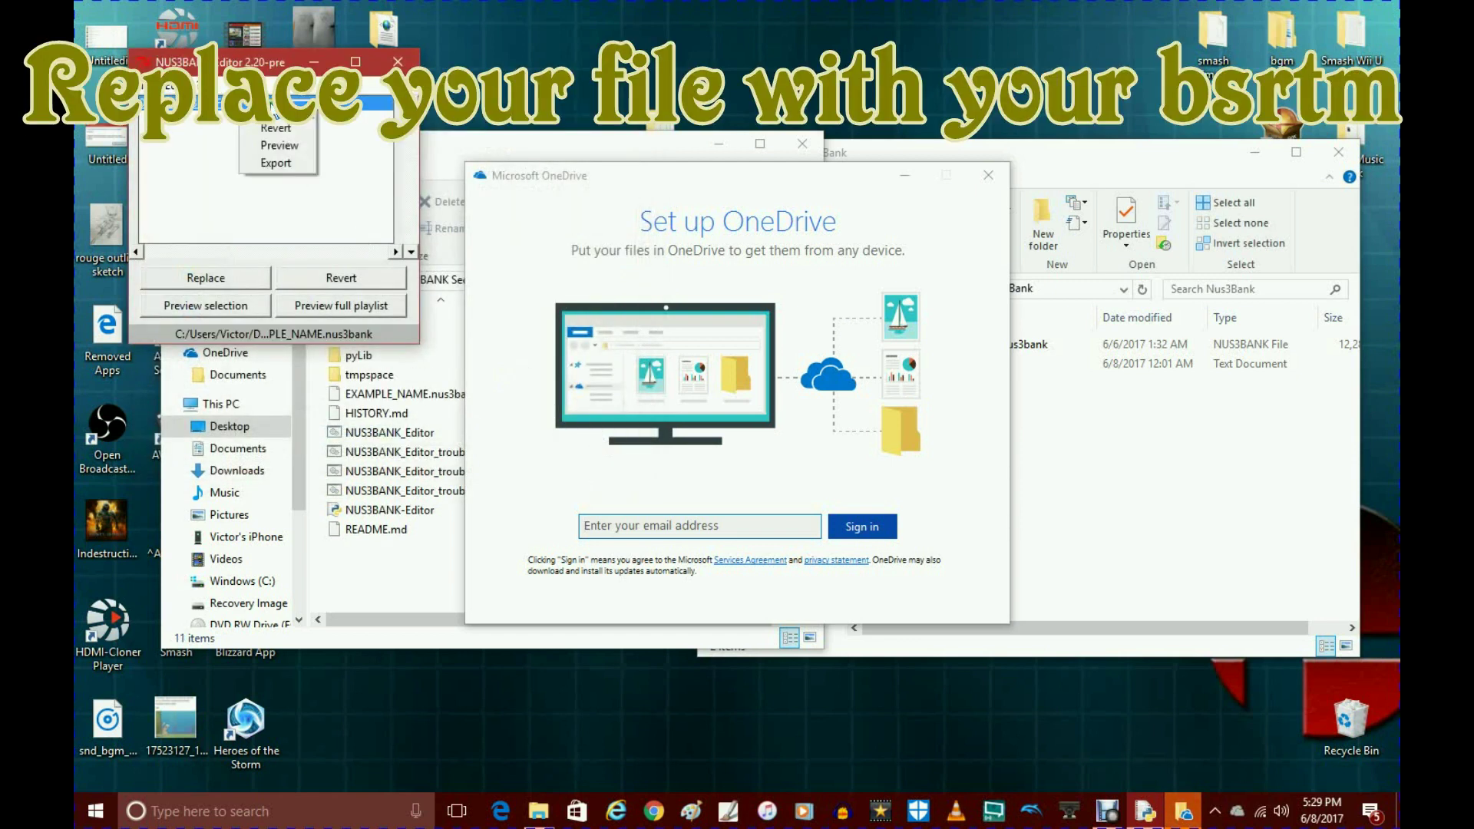
{"action": "left_click", "coordinate": [295, 110]}
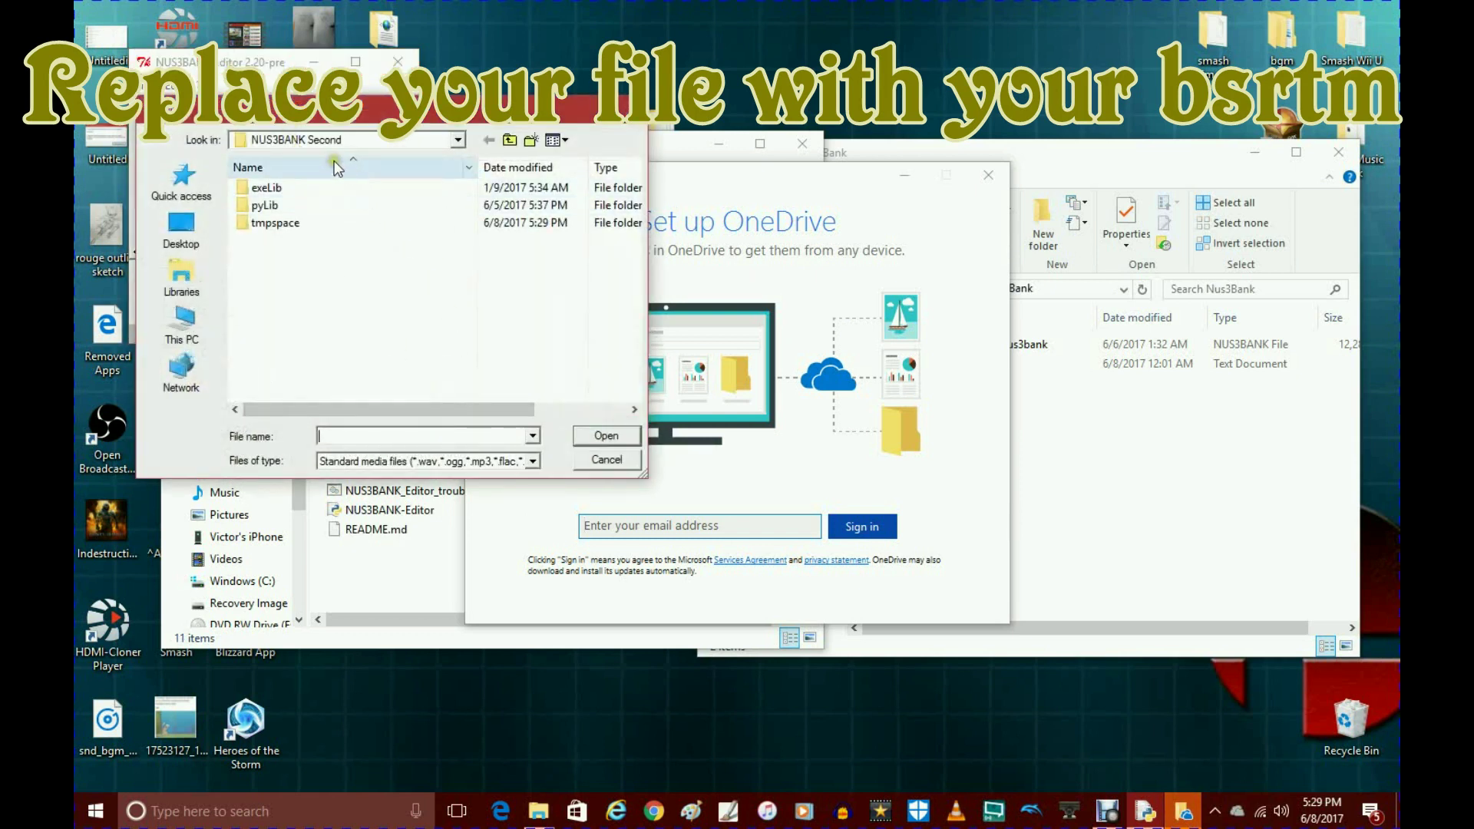
{"action": "left_click", "coordinate": [181, 230]}
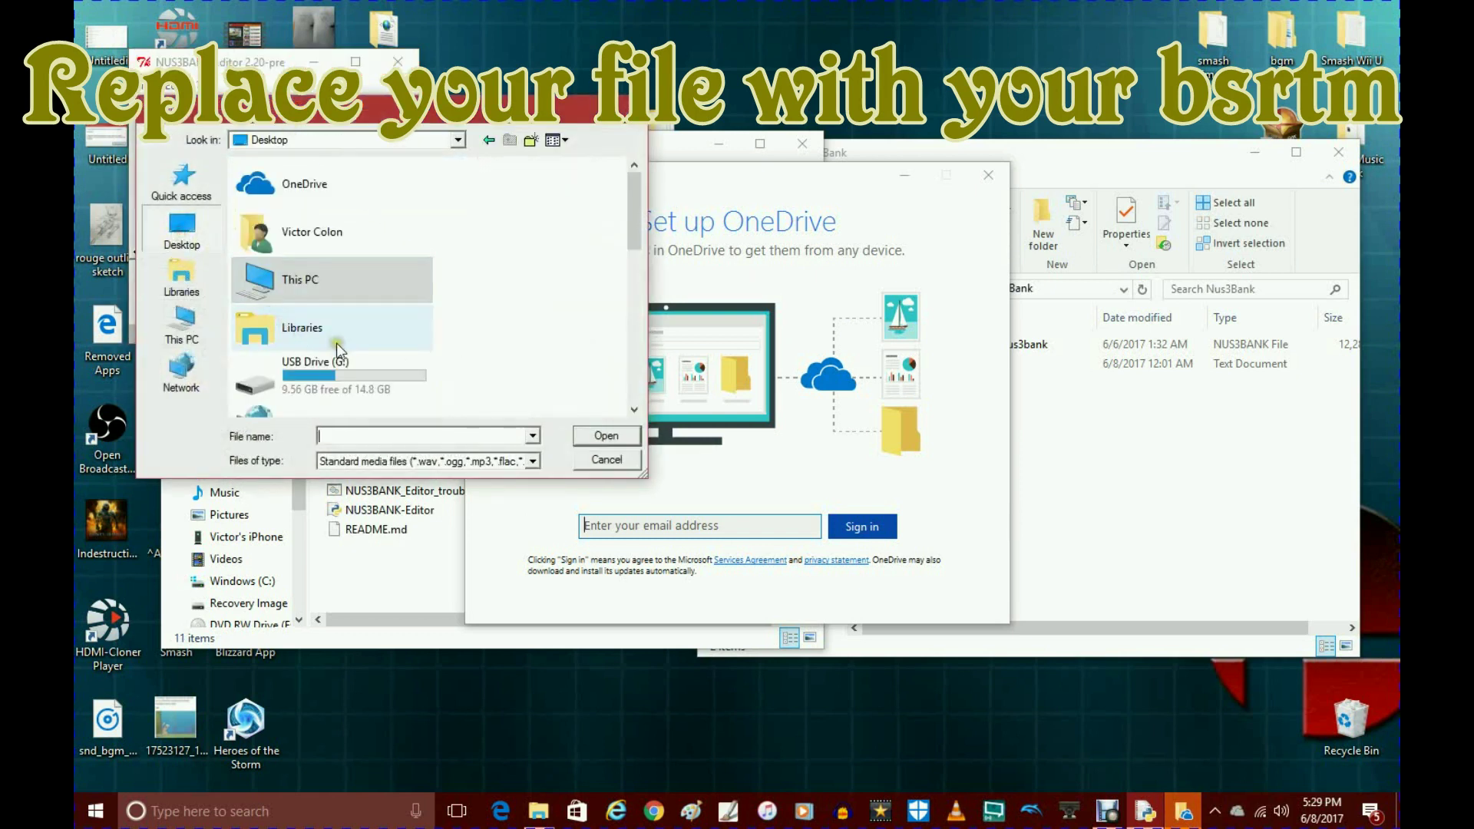
{"action": "scroll", "coordinate": [336, 343], "scroll_direction": "down", "scroll_amount": 3}
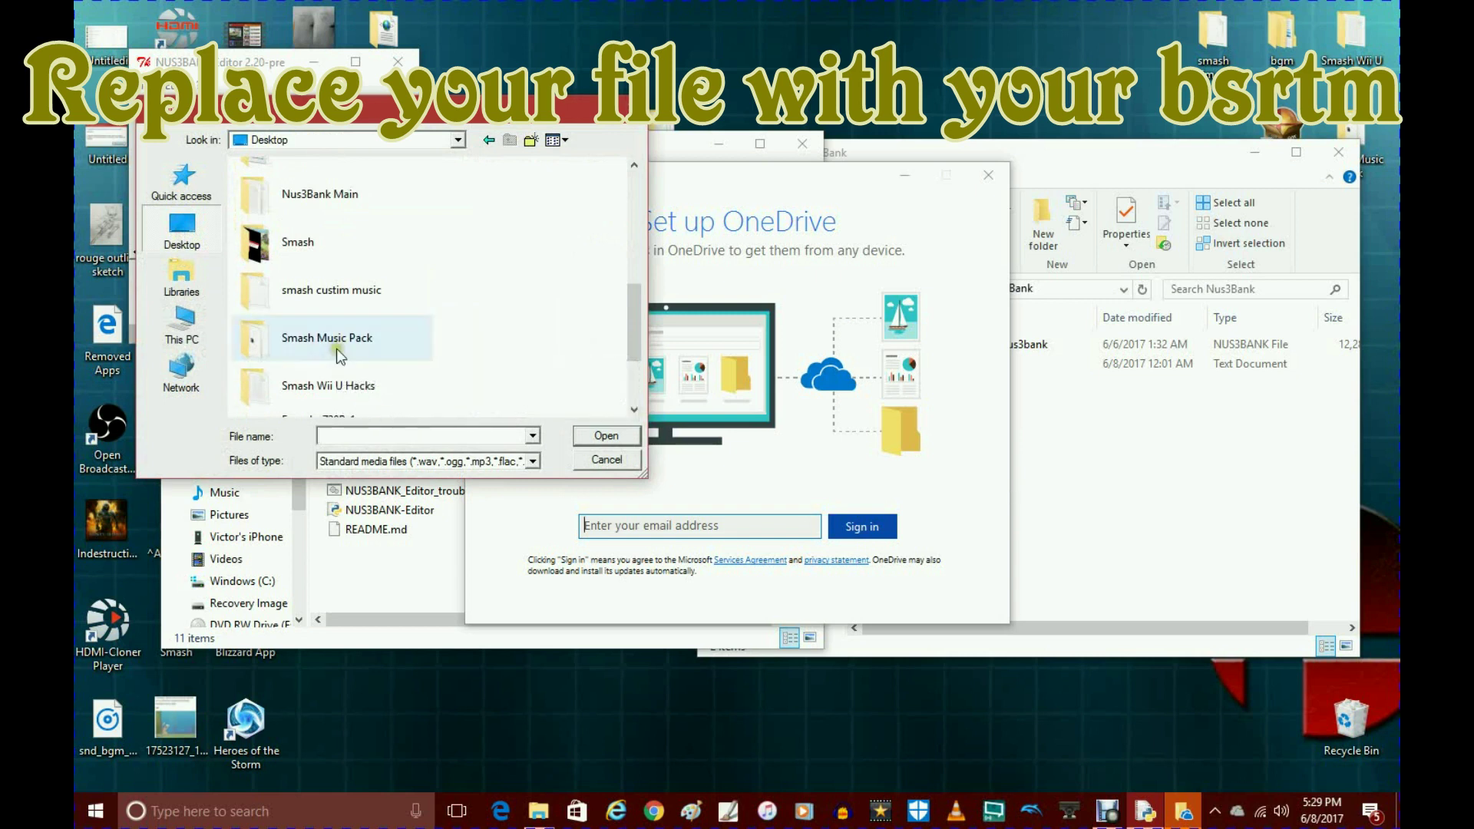
{"action": "scroll", "coordinate": [337, 348], "scroll_direction": "down", "scroll_amount": 3}
{"action": "scroll", "coordinate": [333, 330], "scroll_direction": "up", "scroll_amount": 5}
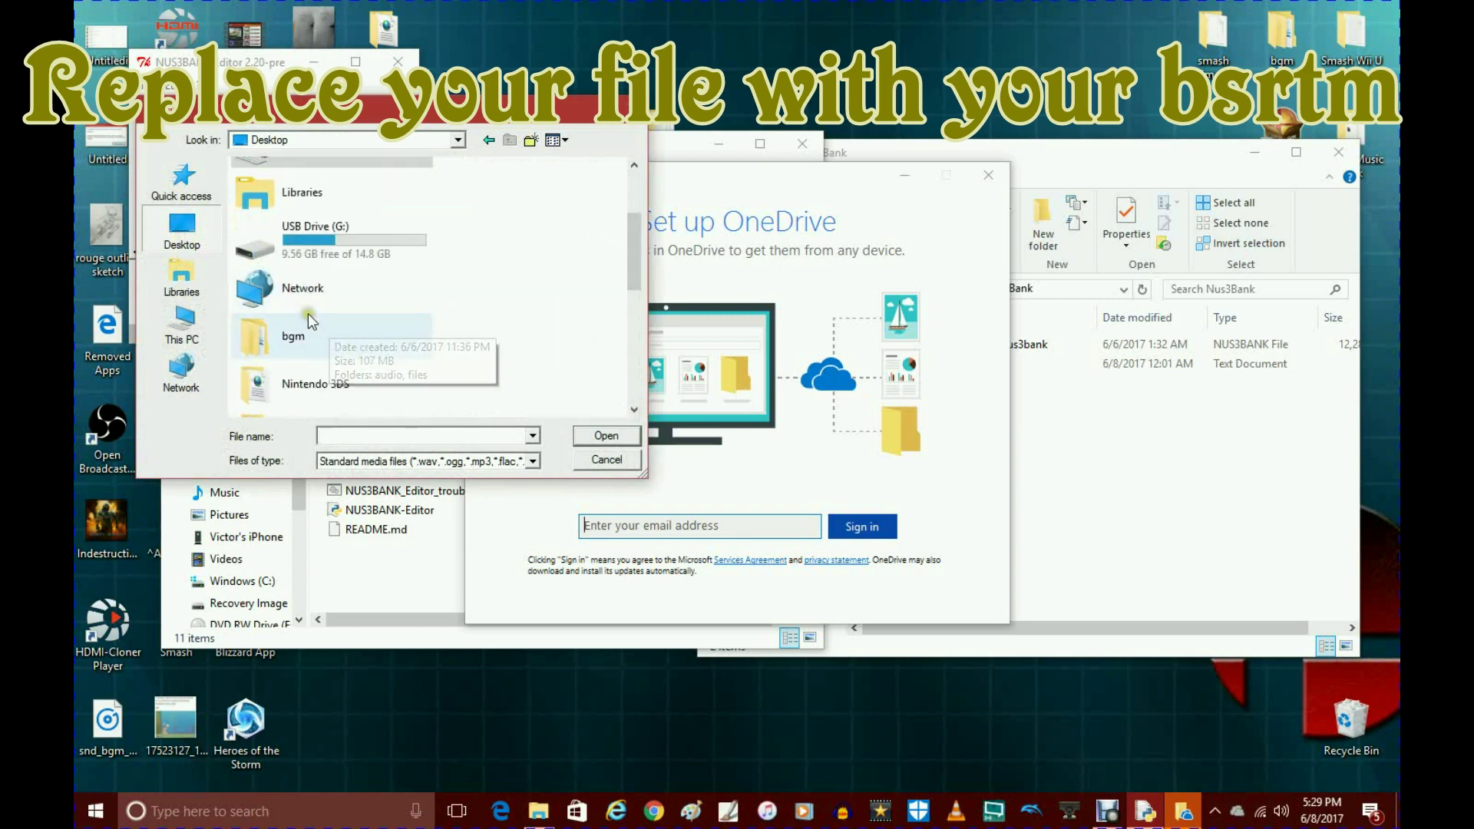
{"action": "scroll", "coordinate": [307, 322], "scroll_direction": "down", "scroll_amount": 3}
{"action": "left_click", "coordinate": [318, 315]}
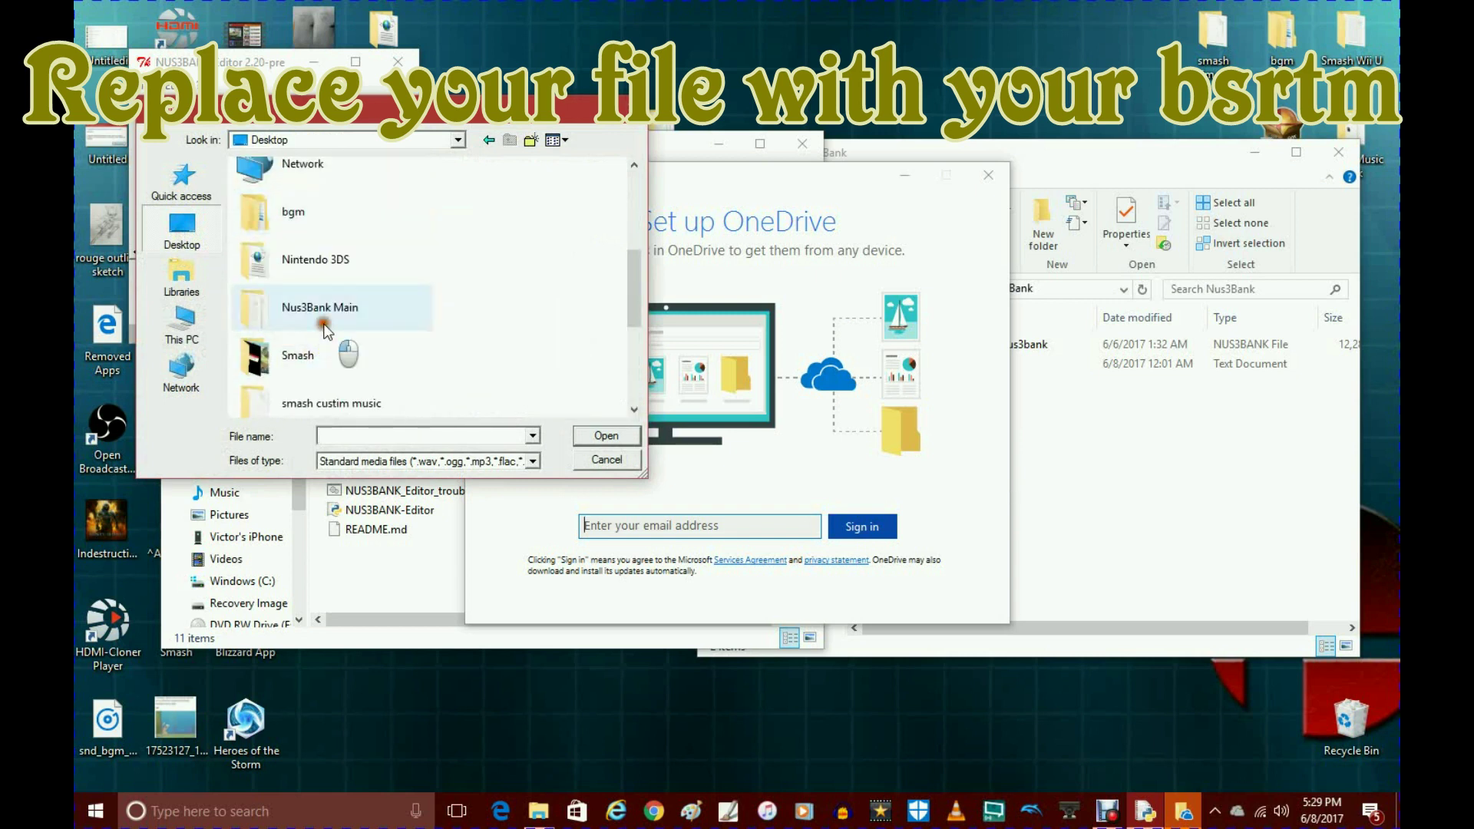
{"action": "left_click", "coordinate": [583, 435]}
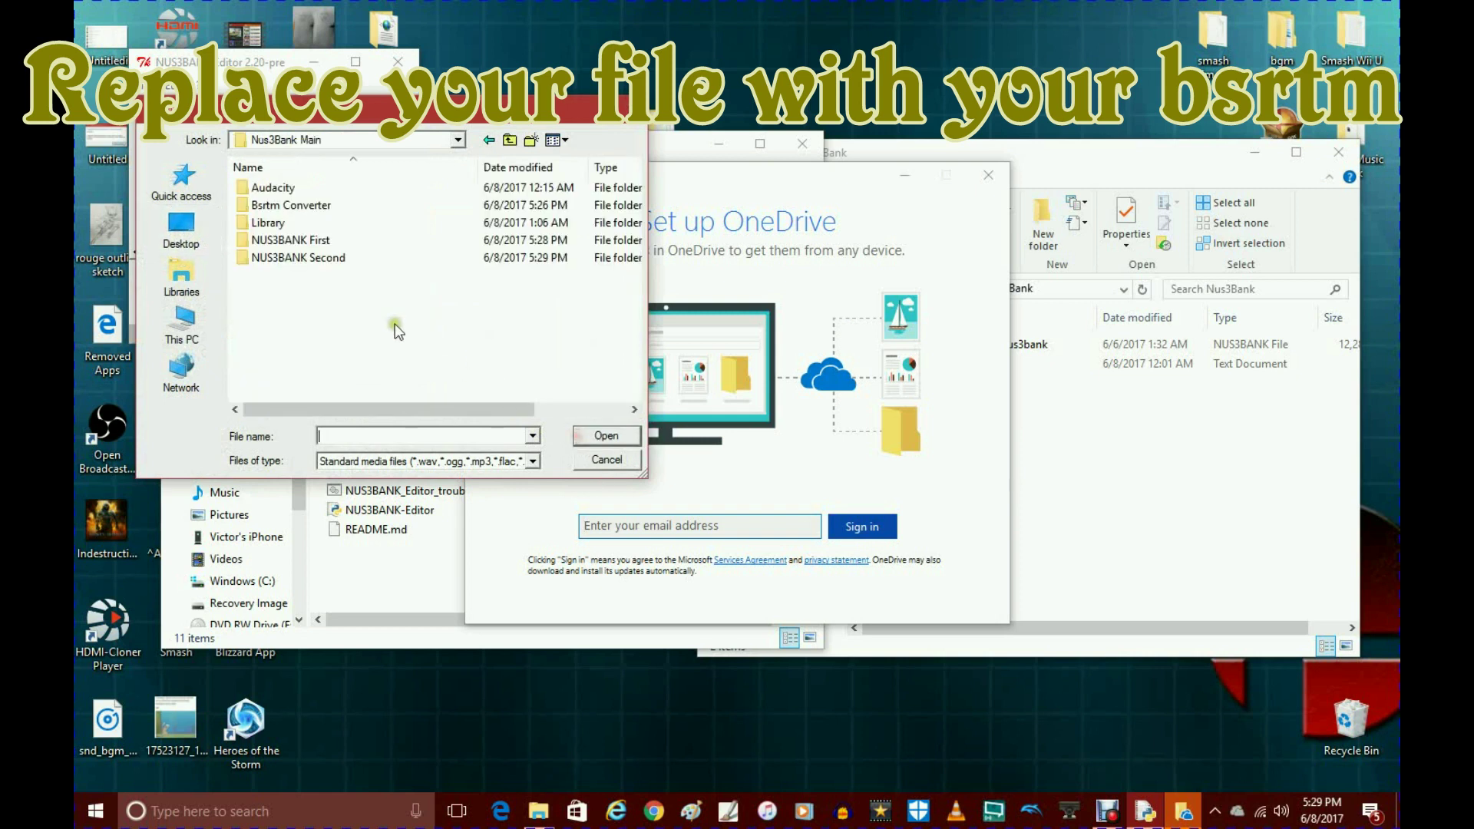
{"action": "left_click", "coordinate": [330, 259]}
{"action": "left_click", "coordinate": [585, 433]}
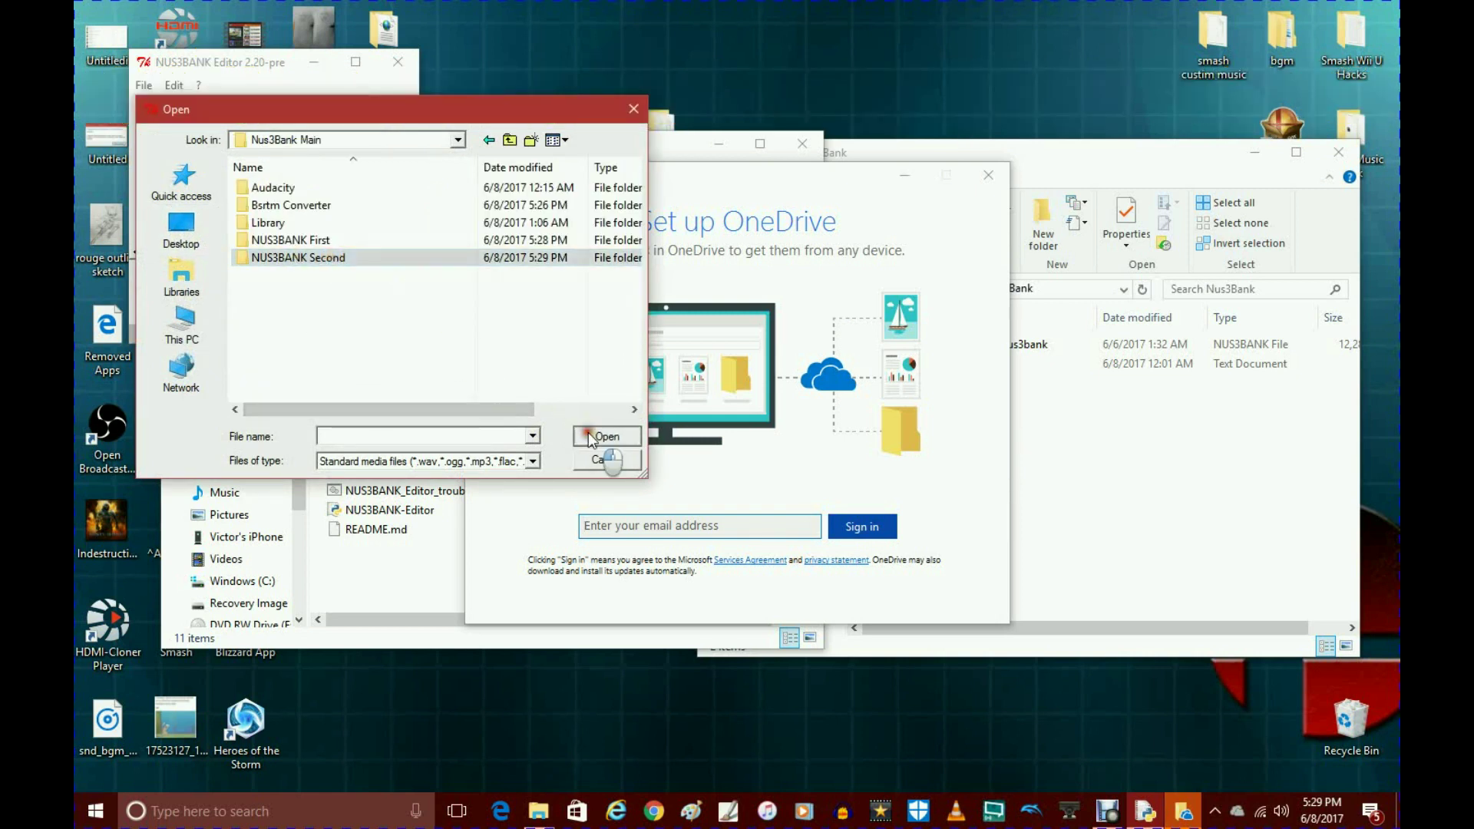
Step: Filter the file list to VGM files and choose the Into the Nothing IDSP file from the Library's Idsp folder
{"action": "left_click", "coordinate": [531, 461]}
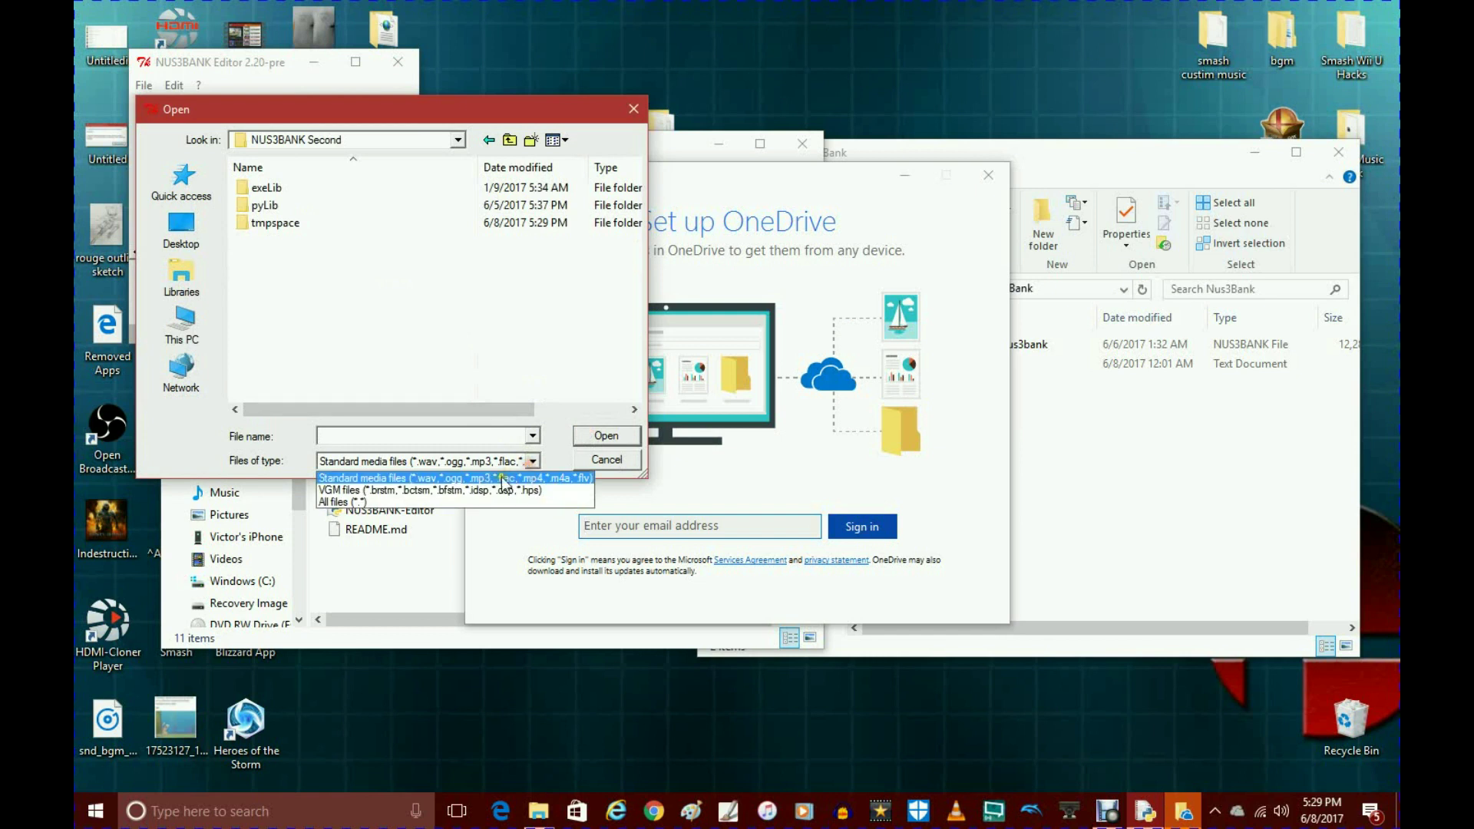
{"action": "left_click", "coordinate": [498, 492]}
{"action": "left_click", "coordinate": [480, 333]}
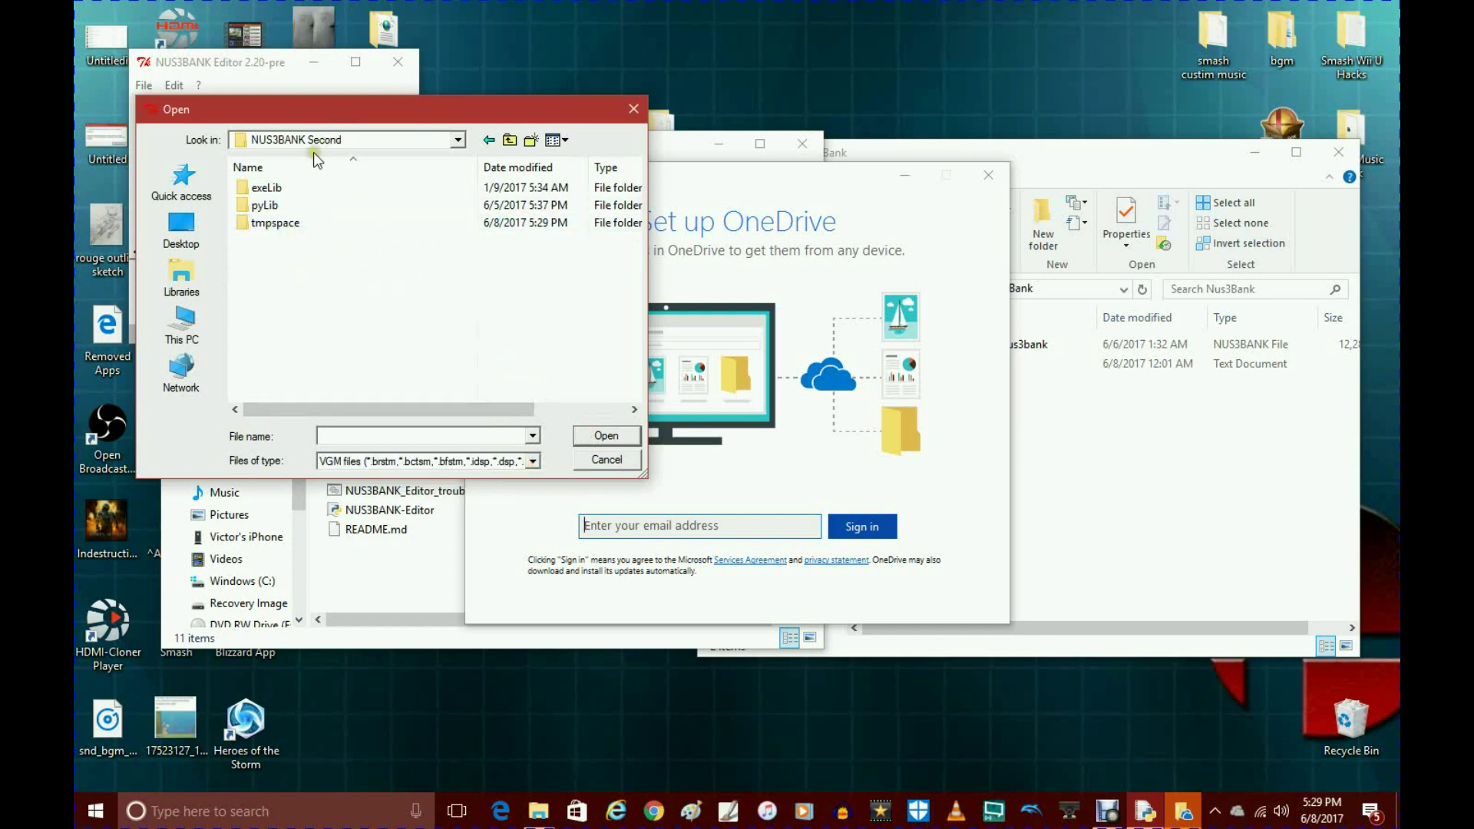
{"action": "left_click", "coordinate": [484, 142]}
{"action": "left_click", "coordinate": [282, 222]}
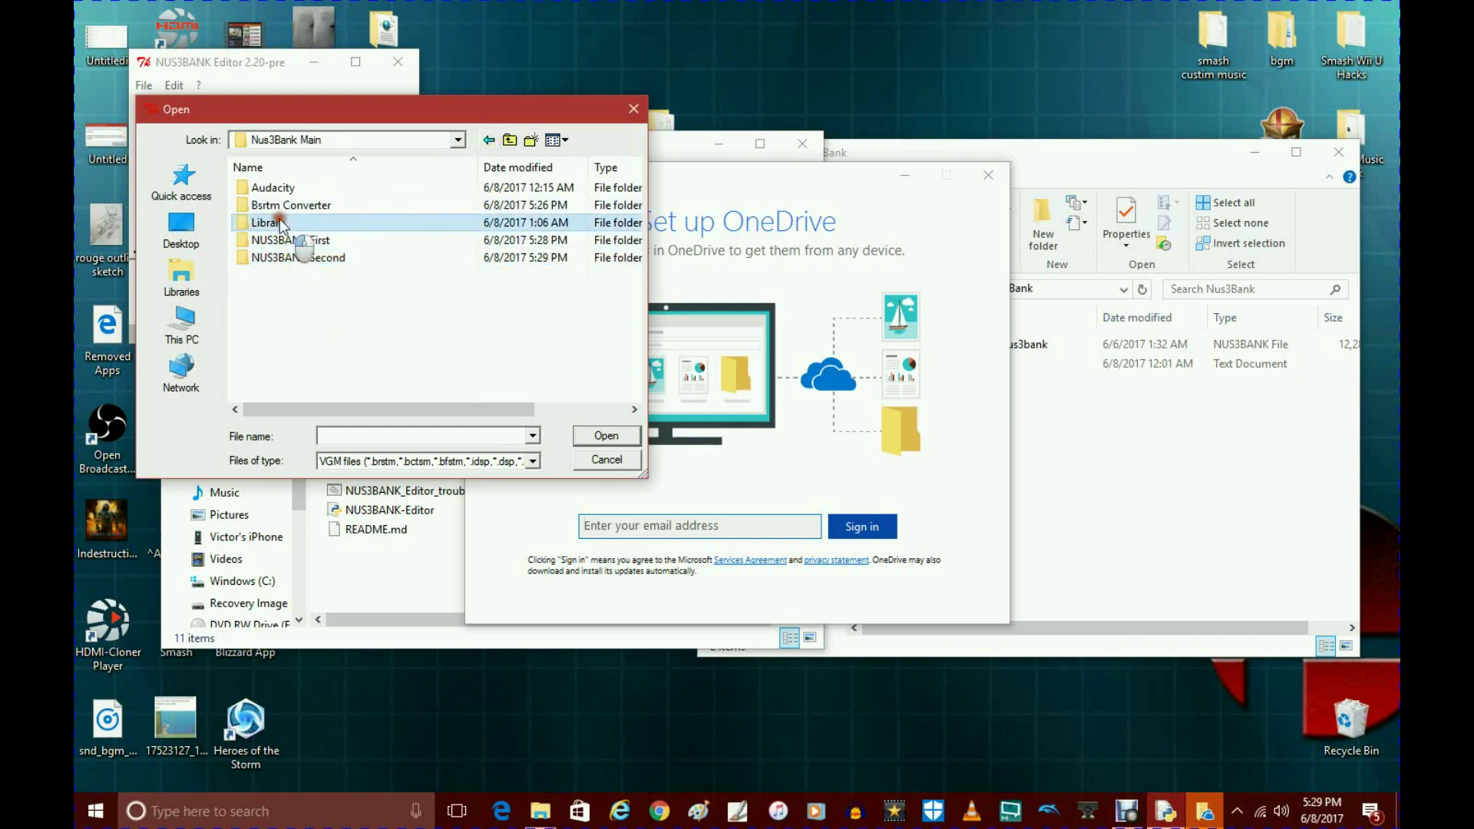
{"action": "double_click", "coordinate": [282, 222]}
{"action": "left_click", "coordinate": [286, 206]}
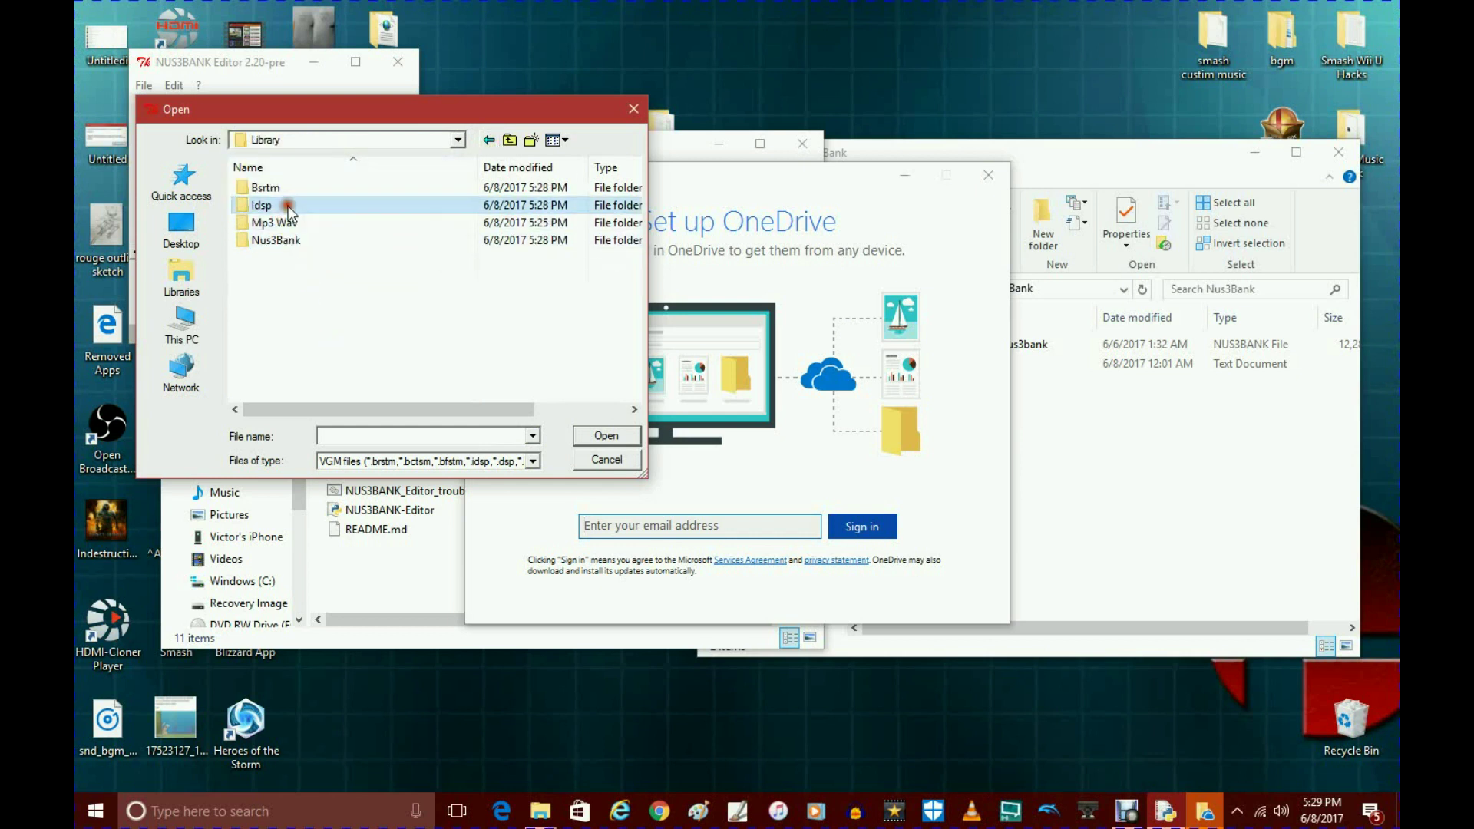
{"action": "double_click", "coordinate": [286, 206]}
{"action": "left_click", "coordinate": [303, 190]}
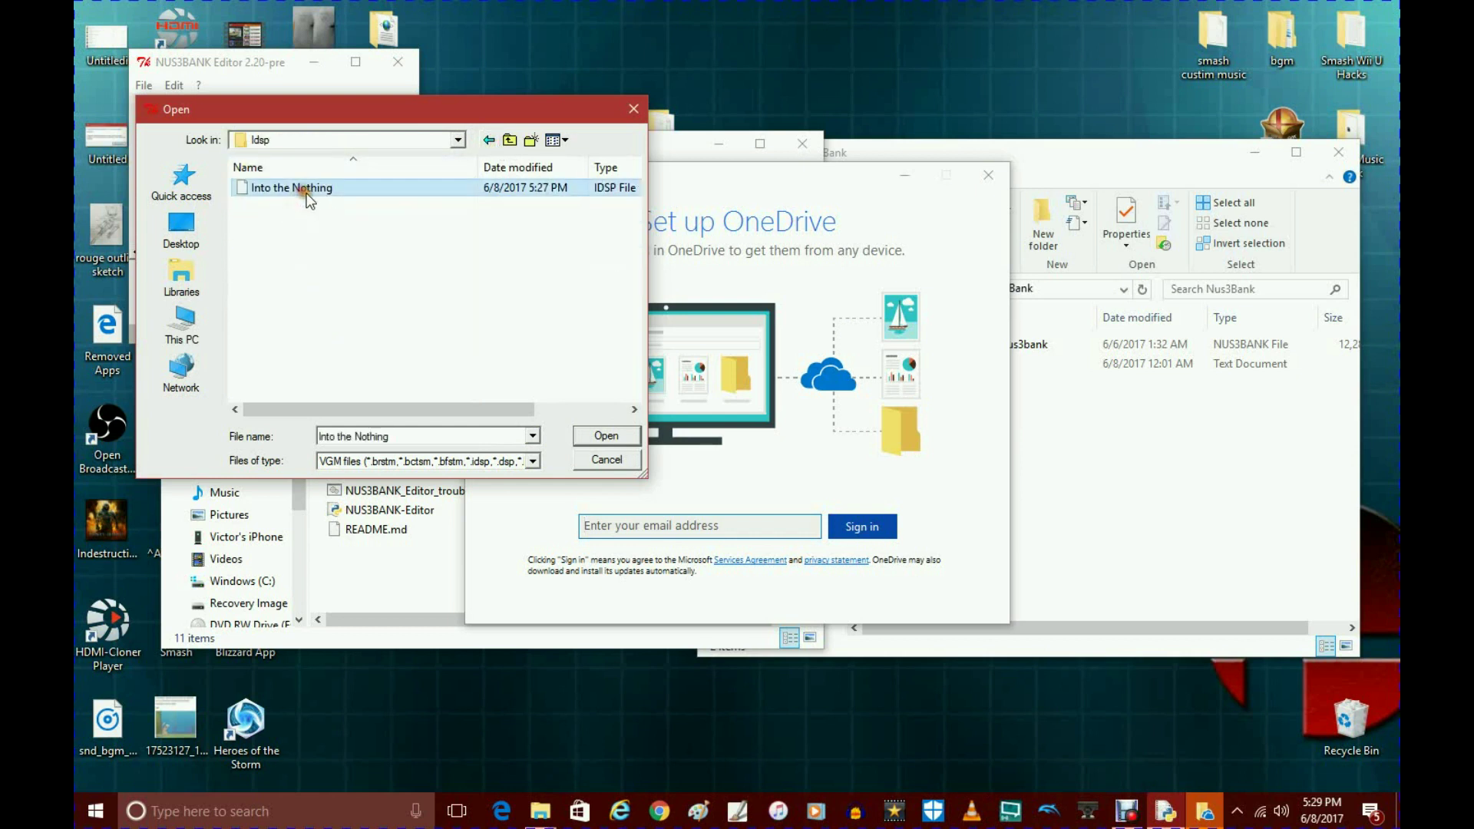
{"action": "left_click", "coordinate": [606, 436]}
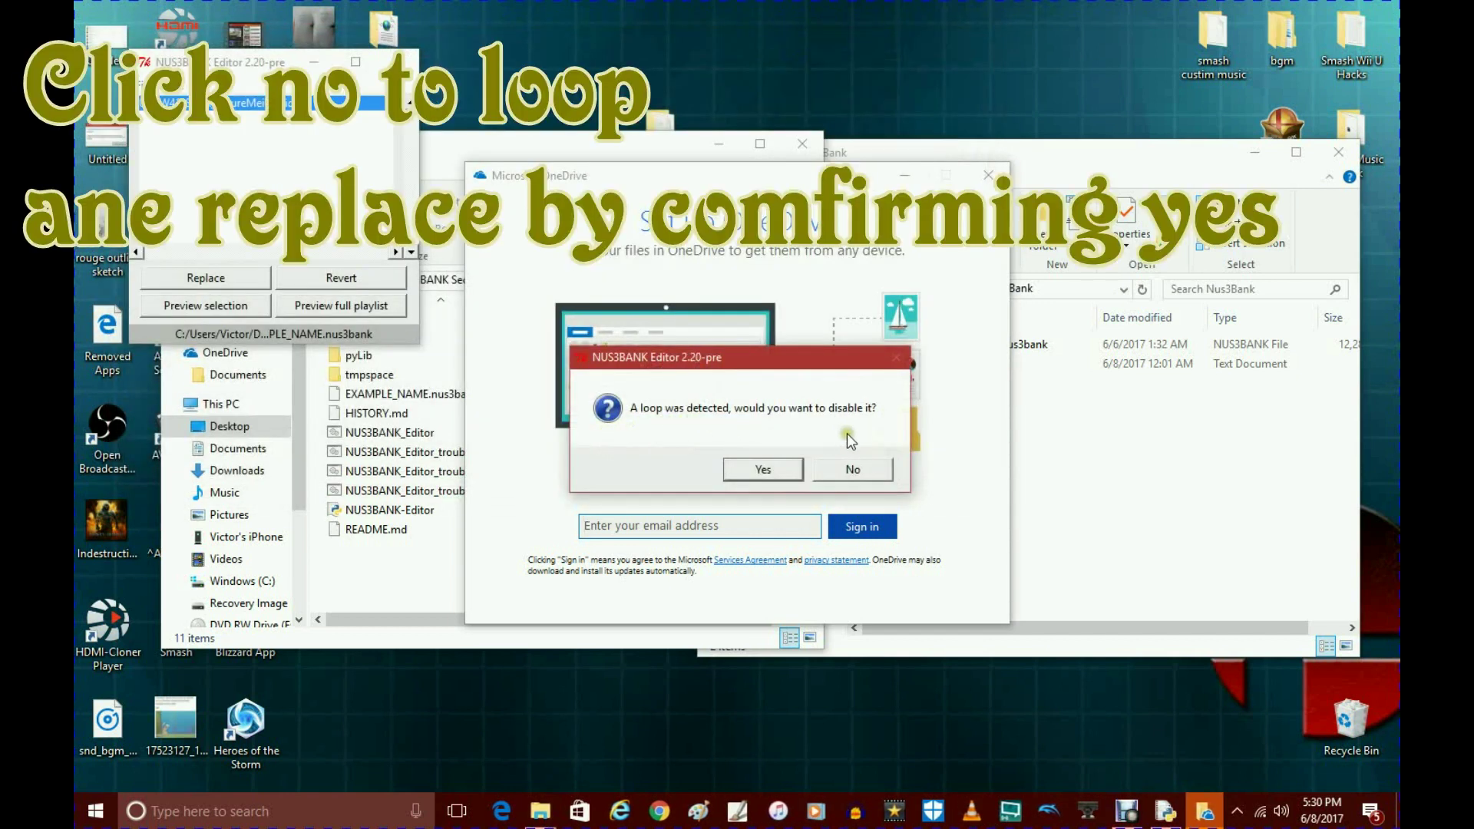
Step: Keep the detected loop enabled for the replacement and close the OneDrive setup window
{"action": "left_click", "coordinate": [848, 471]}
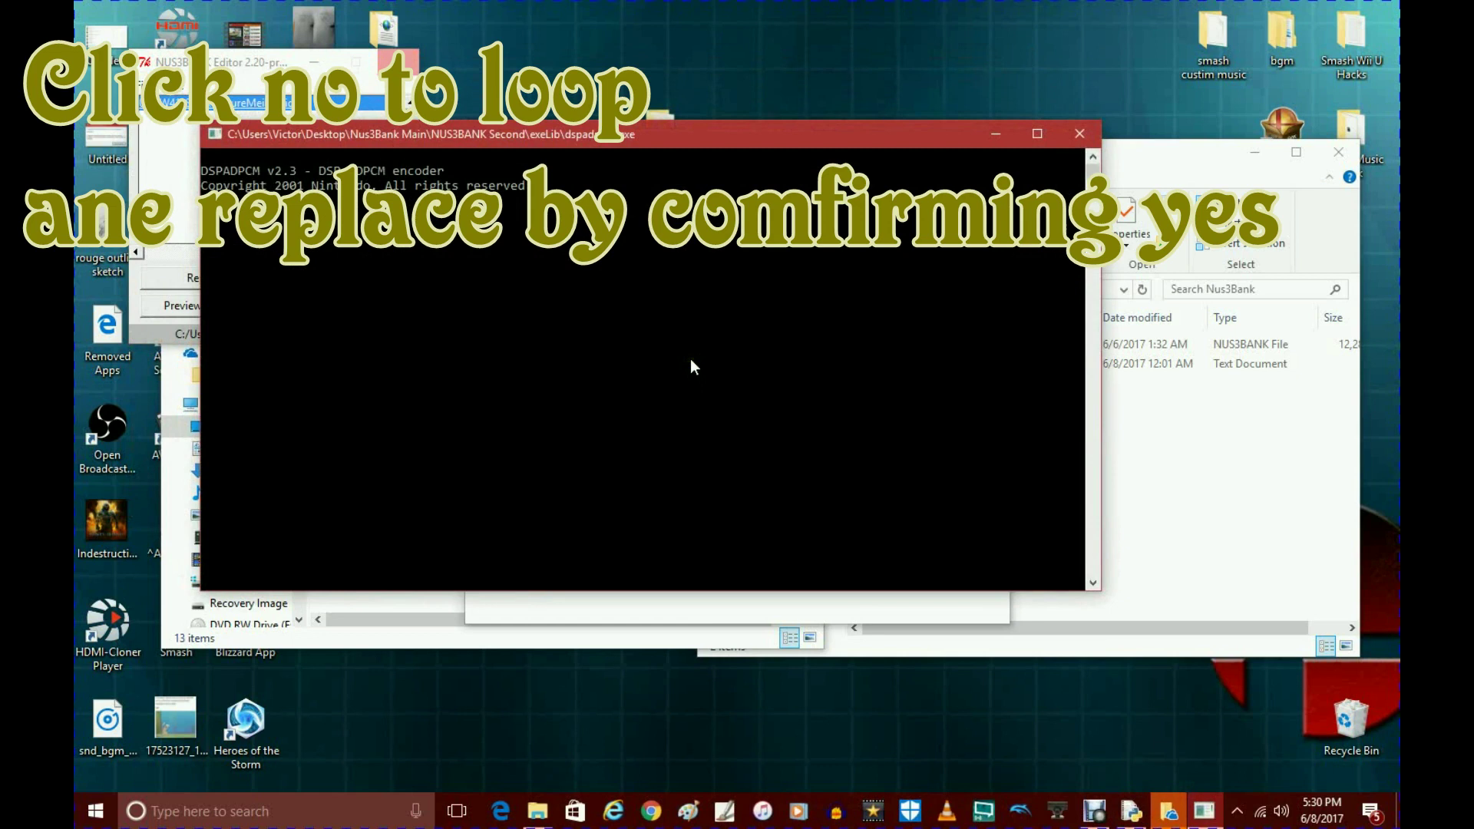
{"action": "right_click", "coordinate": [1175, 820]}
{"action": "left_click", "coordinate": [1150, 785]}
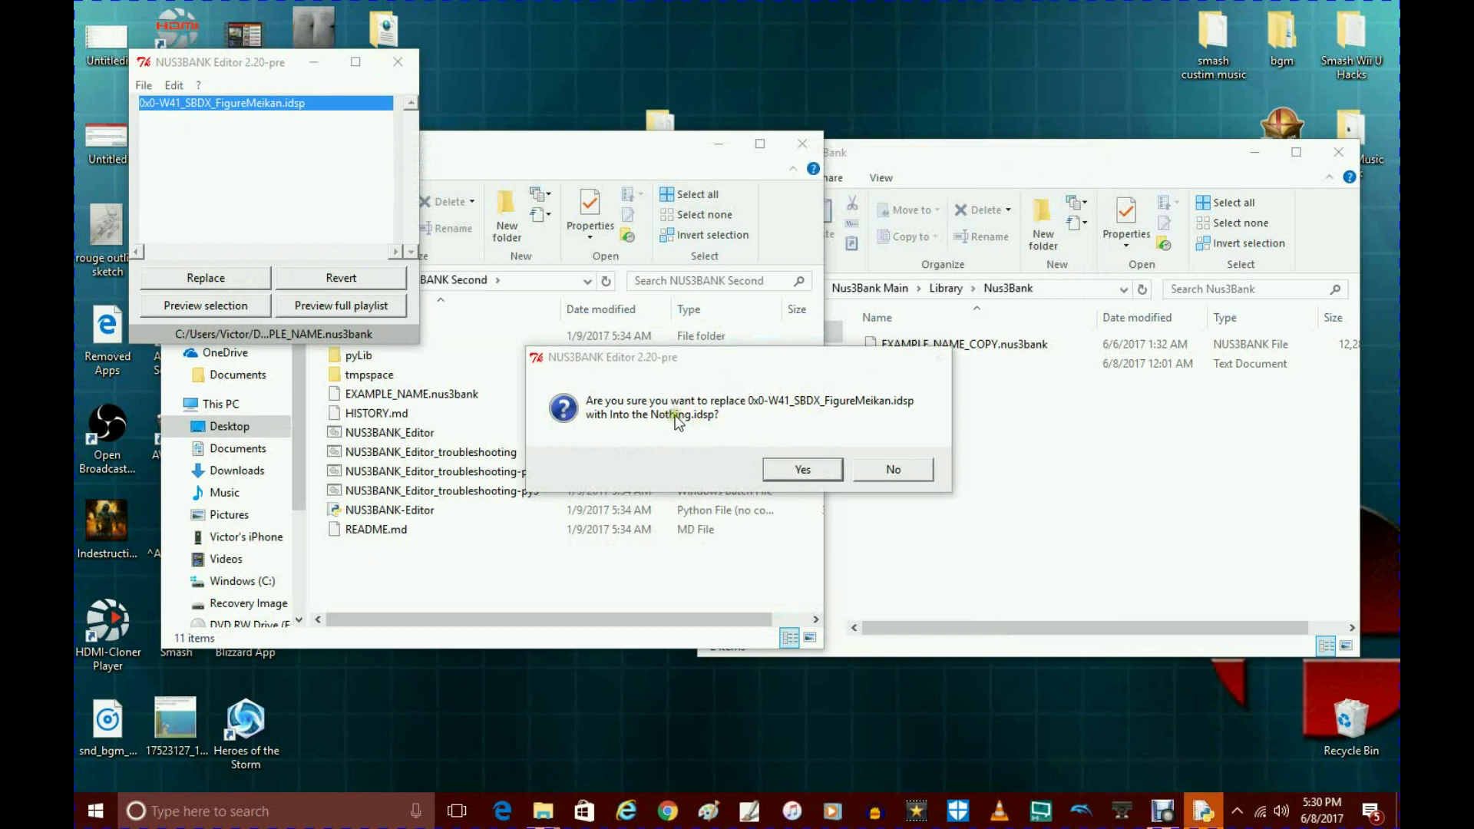
Step: Confirm replacing 0x0-W41_SBDX_FigureMeikan.idsp with Into the Nothing.idsp
{"action": "left_click", "coordinate": [797, 472]}
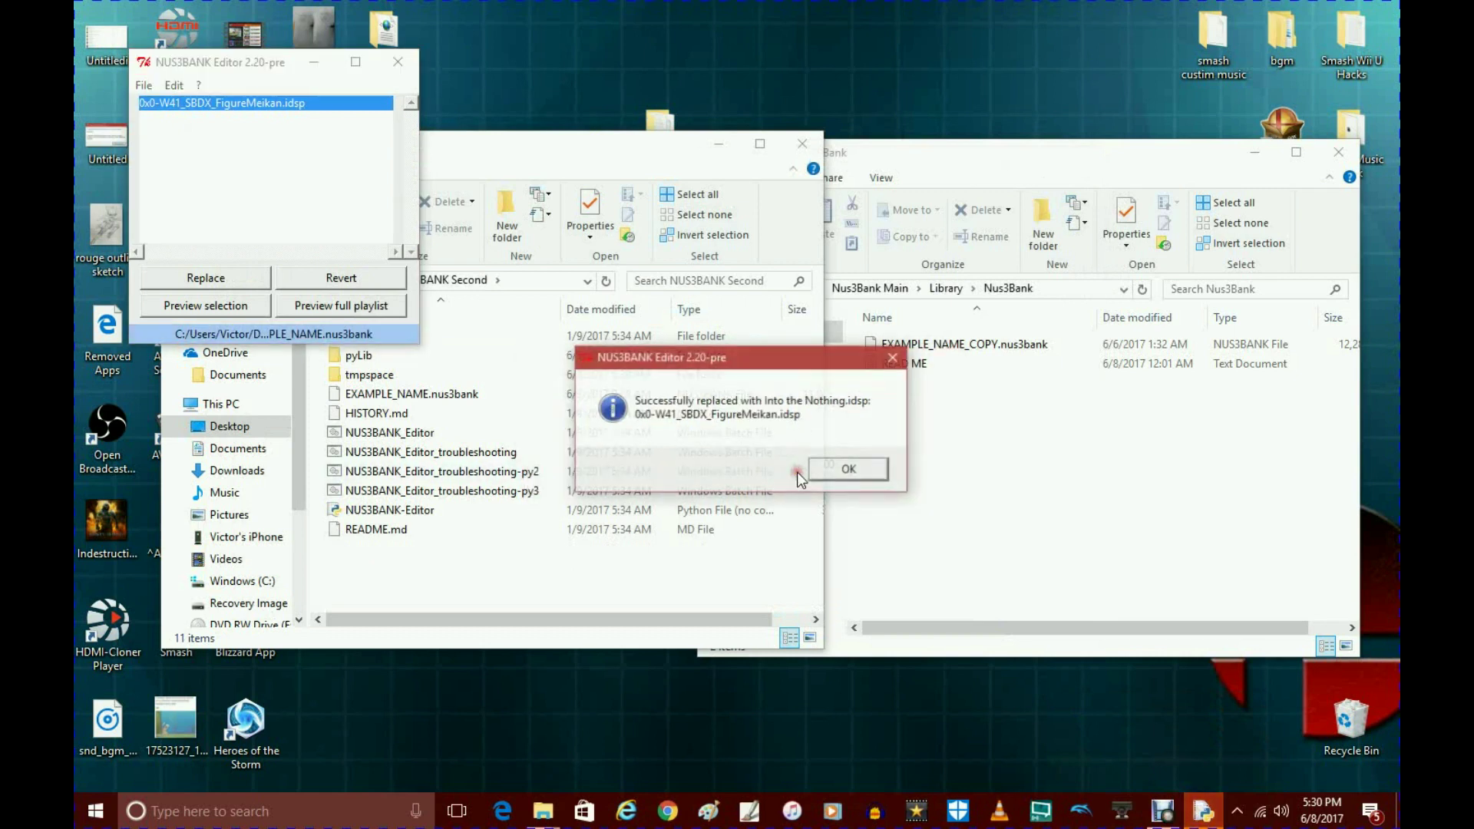
{"action": "left_click", "coordinate": [810, 470]}
{"action": "right_click", "coordinate": [178, 104]}
Step: Save the changes to EXAMPLE_NAME.nus3bank and close NUS3BANK Editor
{"action": "left_click", "coordinate": [148, 87]}
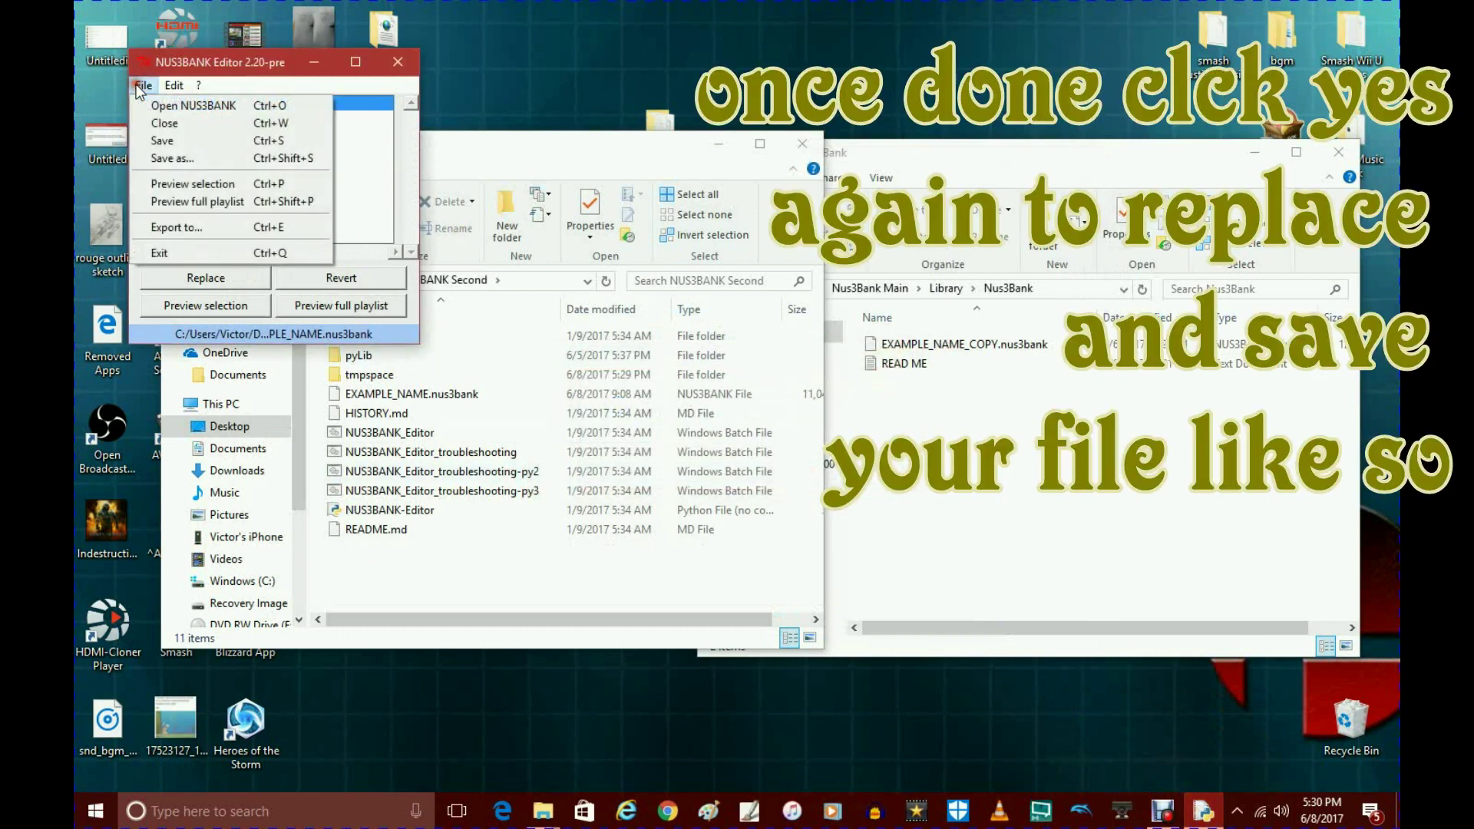
{"action": "left_click", "coordinate": [183, 142]}
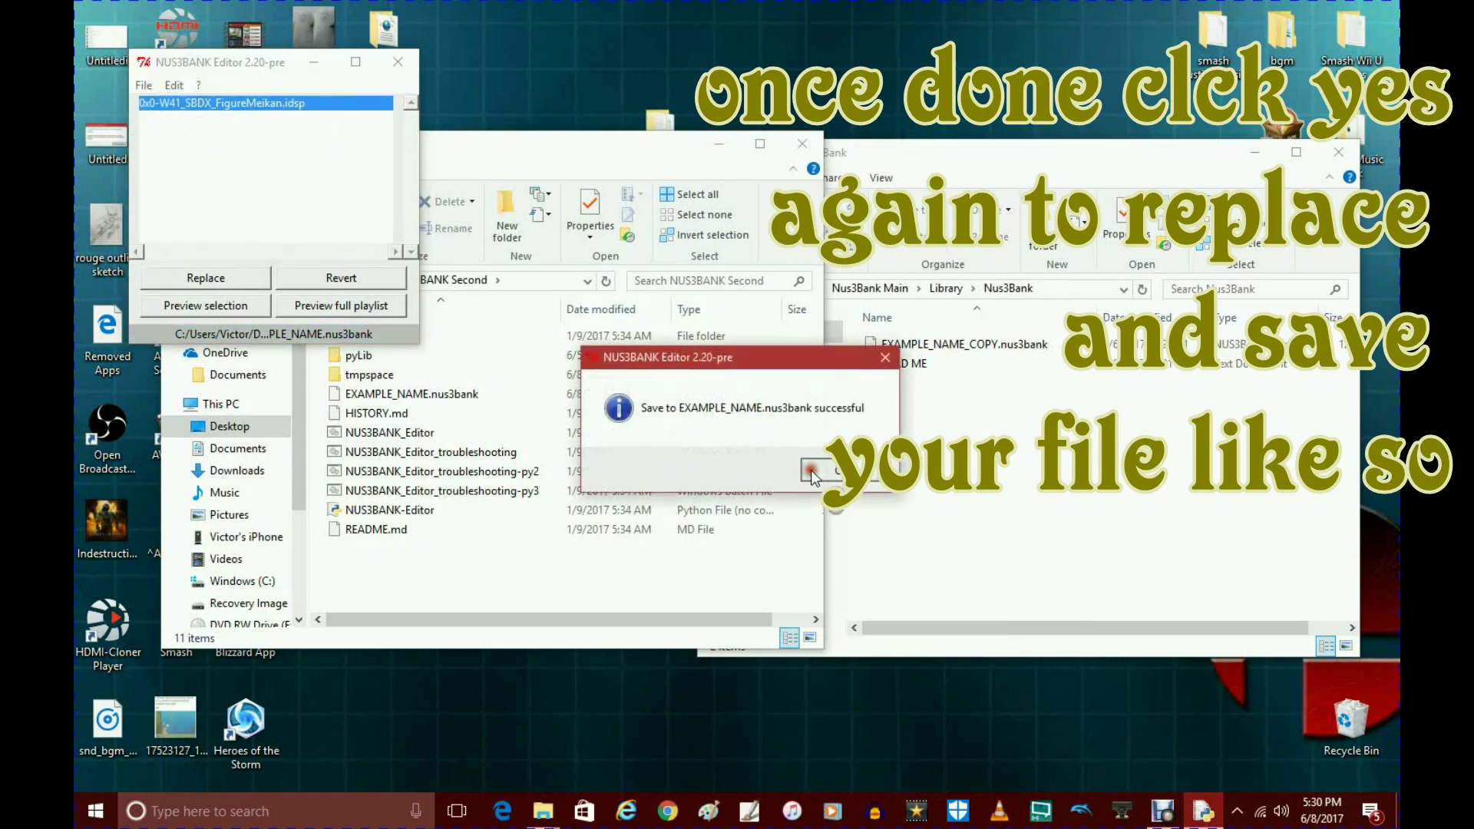
{"action": "left_click", "coordinate": [811, 470]}
{"action": "left_click", "coordinate": [397, 63]}
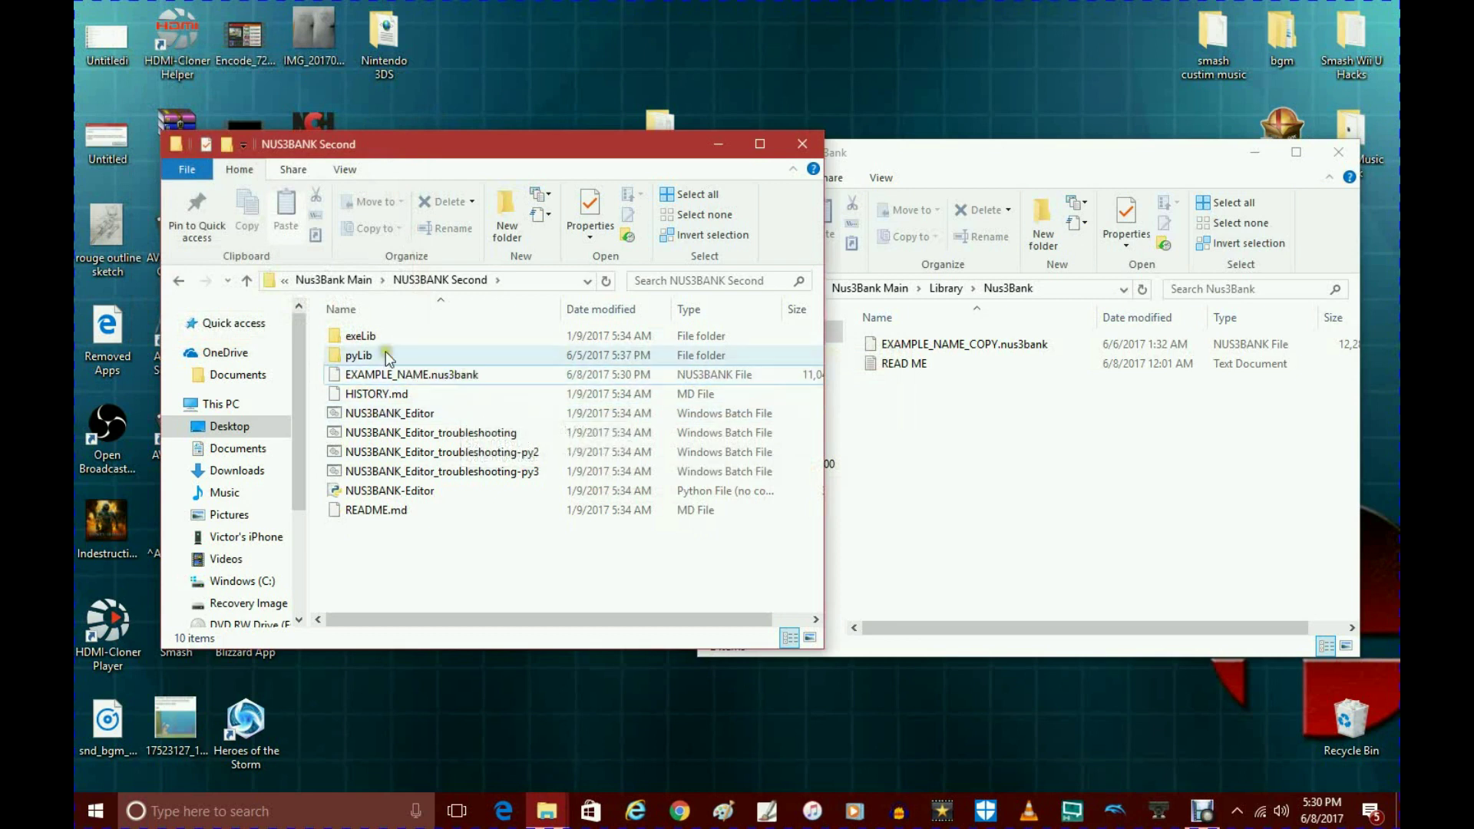
Step: Move EXAMPLE_NAME.nus3bank from the NUS3BANK Second folder to the Library's Nus3Bank folder
{"action": "right_click", "coordinate": [368, 378]}
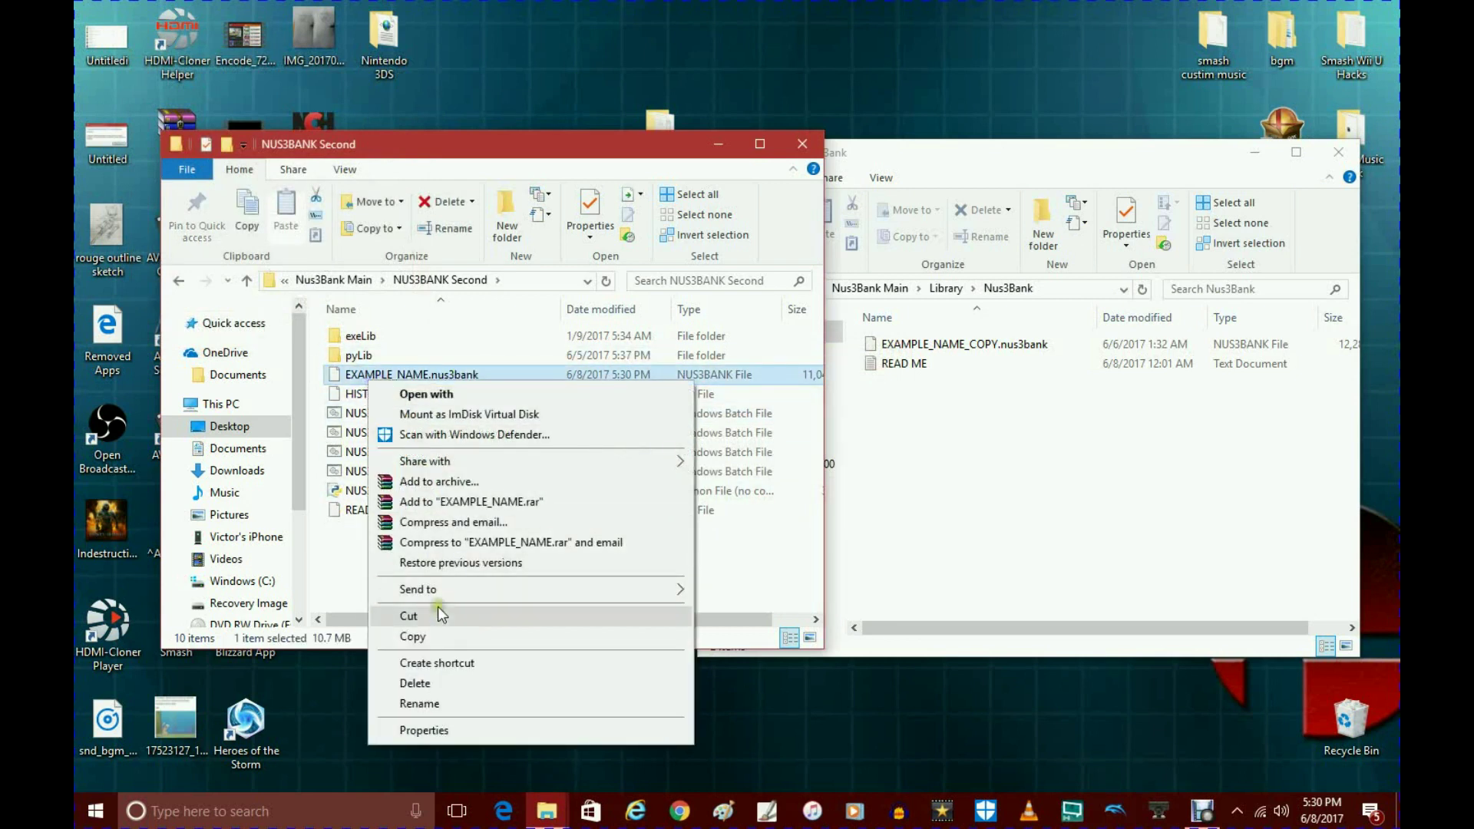
{"action": "left_click", "coordinate": [436, 616]}
{"action": "left_click", "coordinate": [1025, 453]}
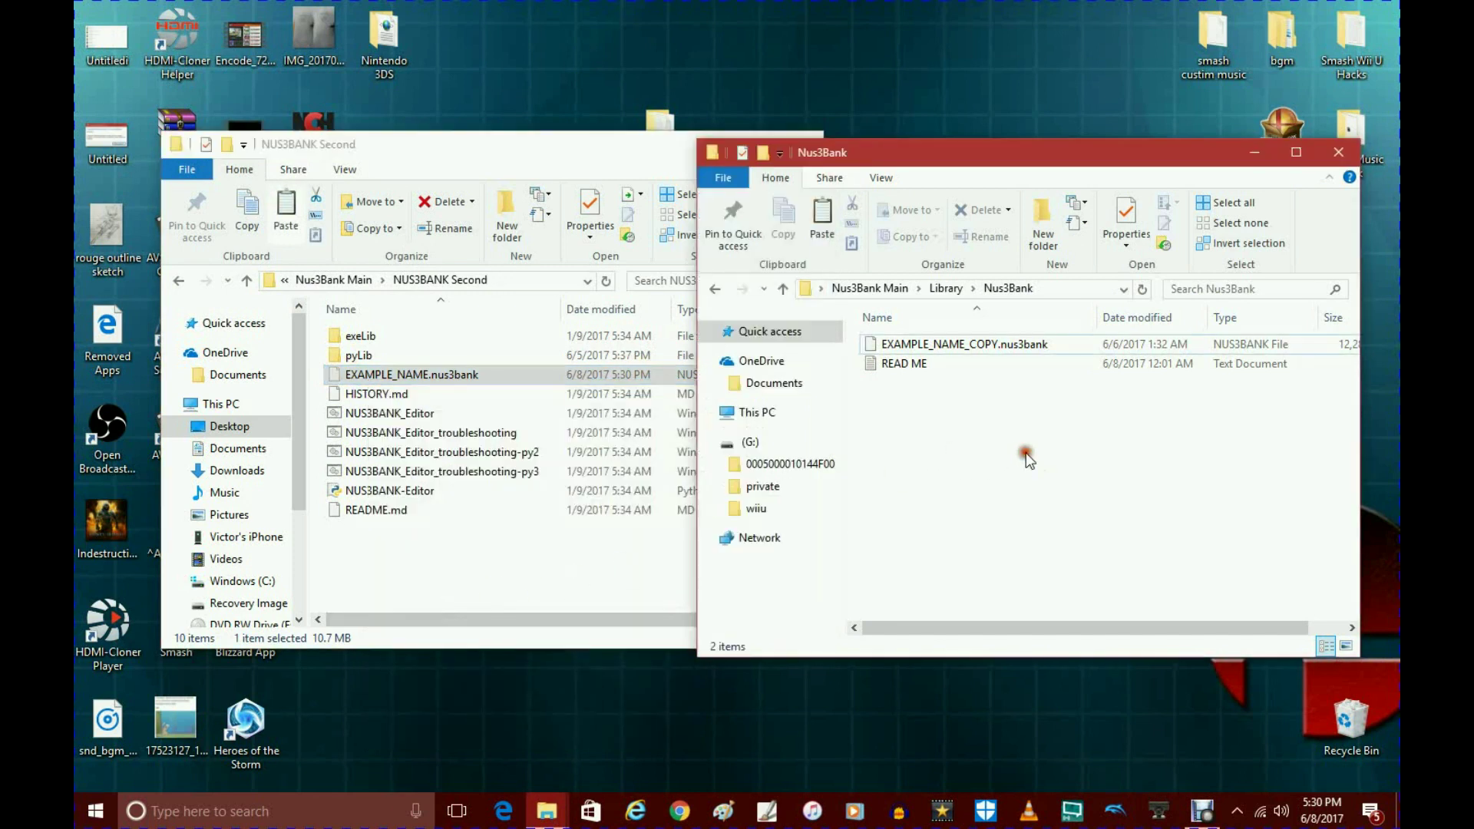
{"action": "right_click", "coordinate": [1052, 474]}
{"action": "left_click", "coordinate": [1108, 605]}
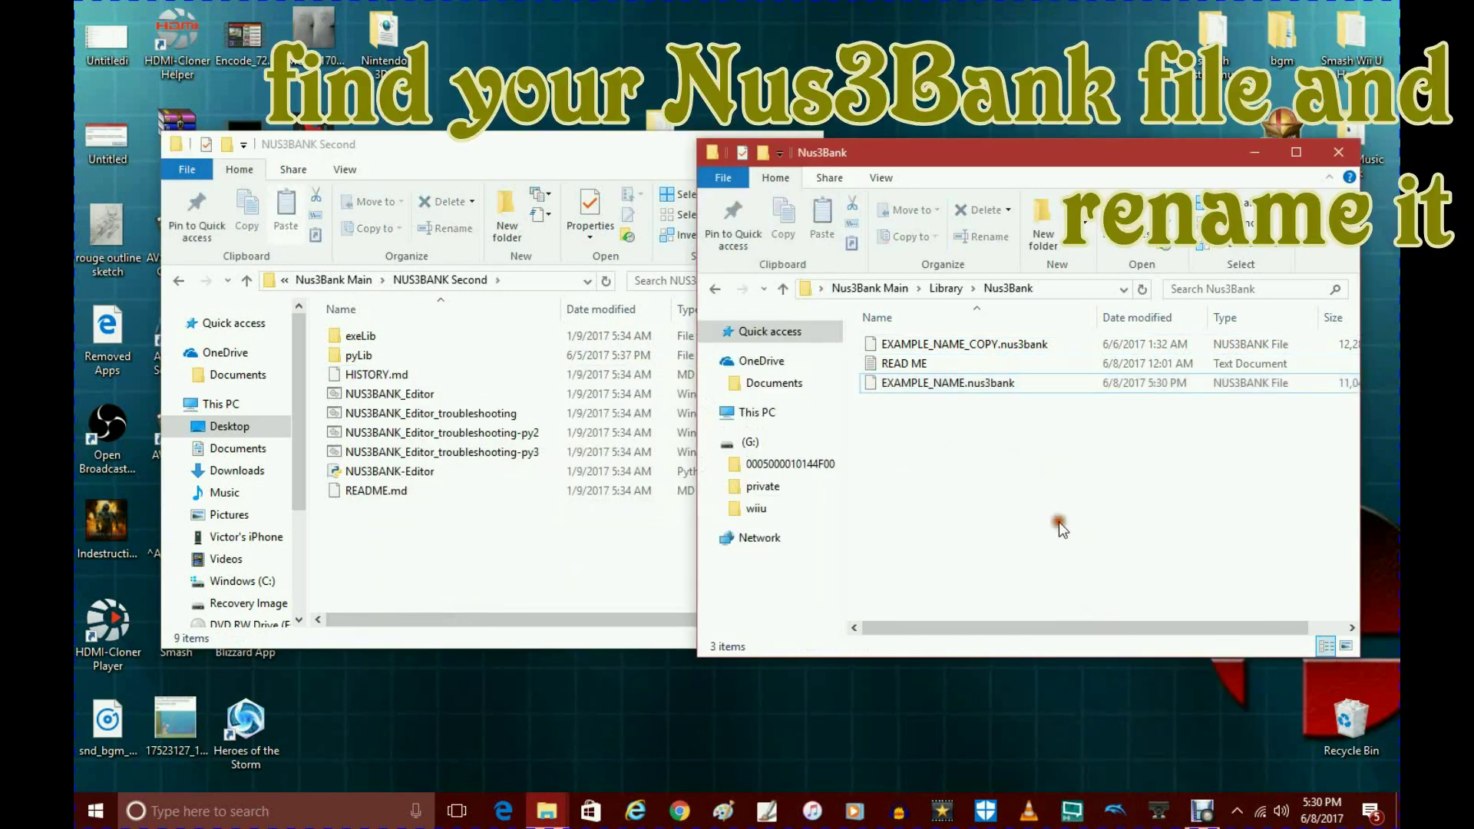
Step: Copy EXAMPLE_NAME.nus3bank from the Library's Nus3Bank folder and minimize that folder's window
{"action": "right_click", "coordinate": [962, 383]}
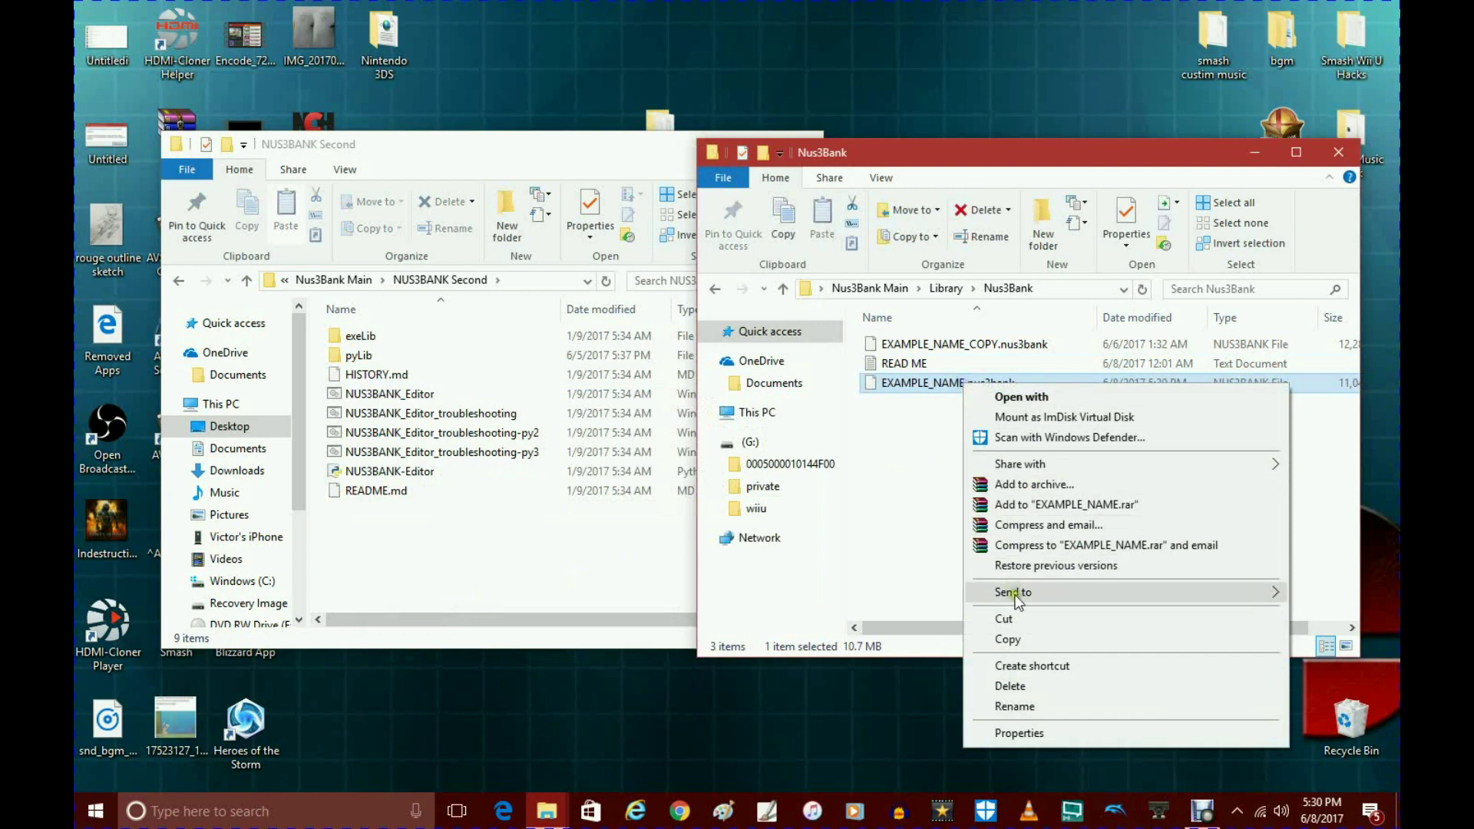
{"action": "left_click", "coordinate": [1021, 637]}
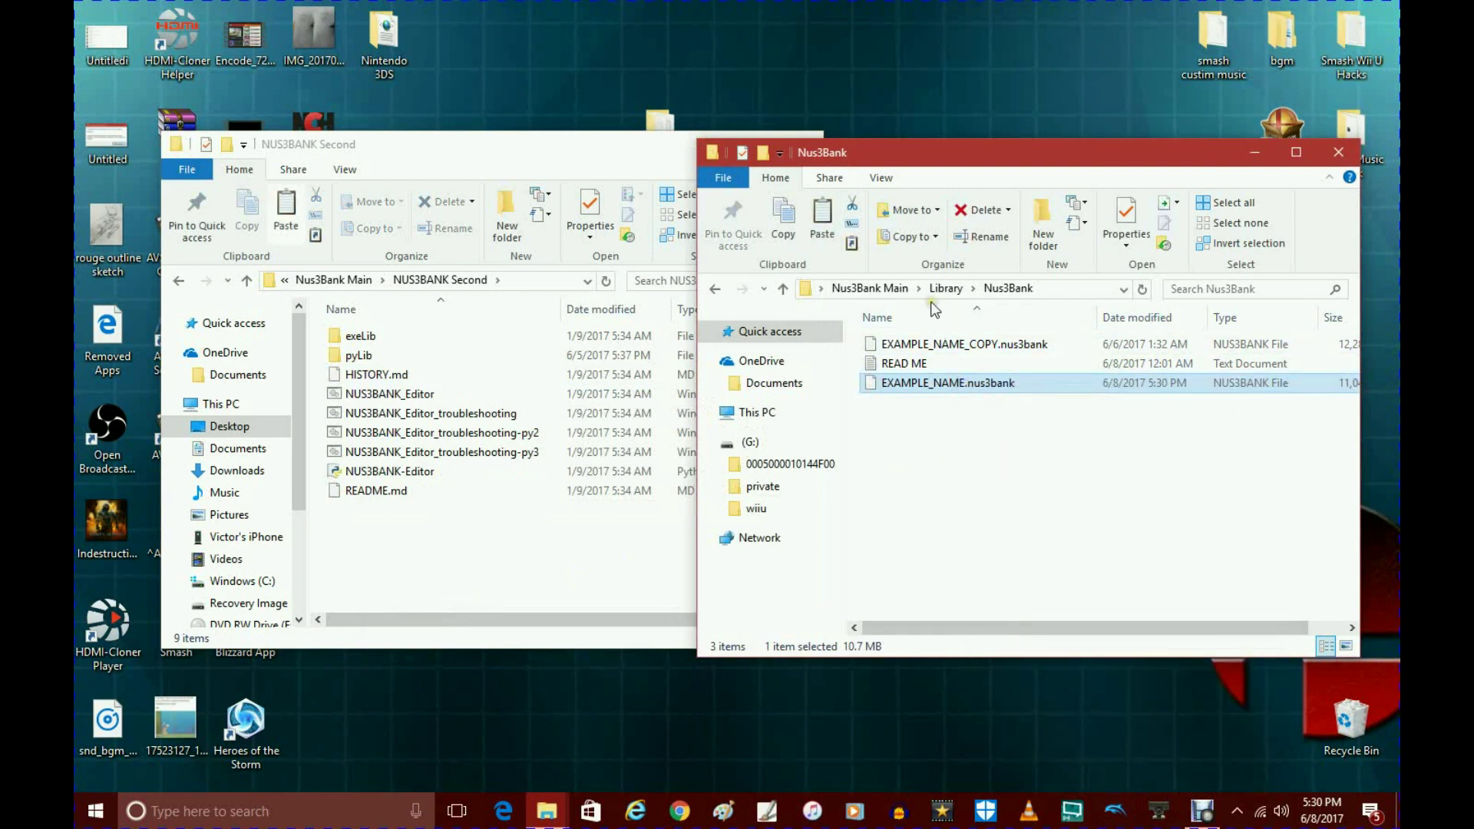
{"action": "left_click", "coordinate": [1259, 151]}
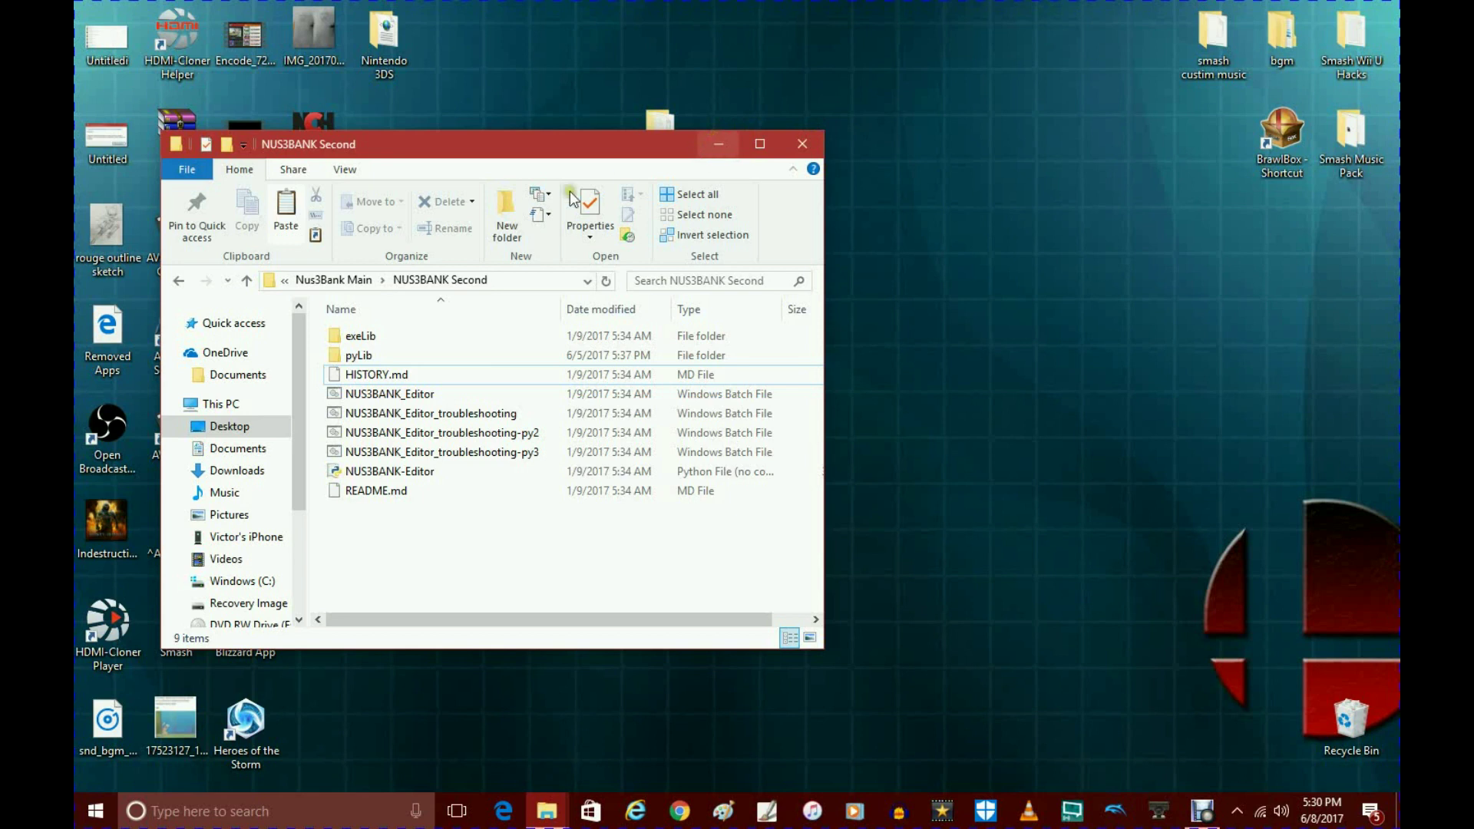
Step: Paste the copied EXAMPLE_NAME.nus3bank into the Nus3Bank Main folder
{"action": "left_click", "coordinate": [312, 278]}
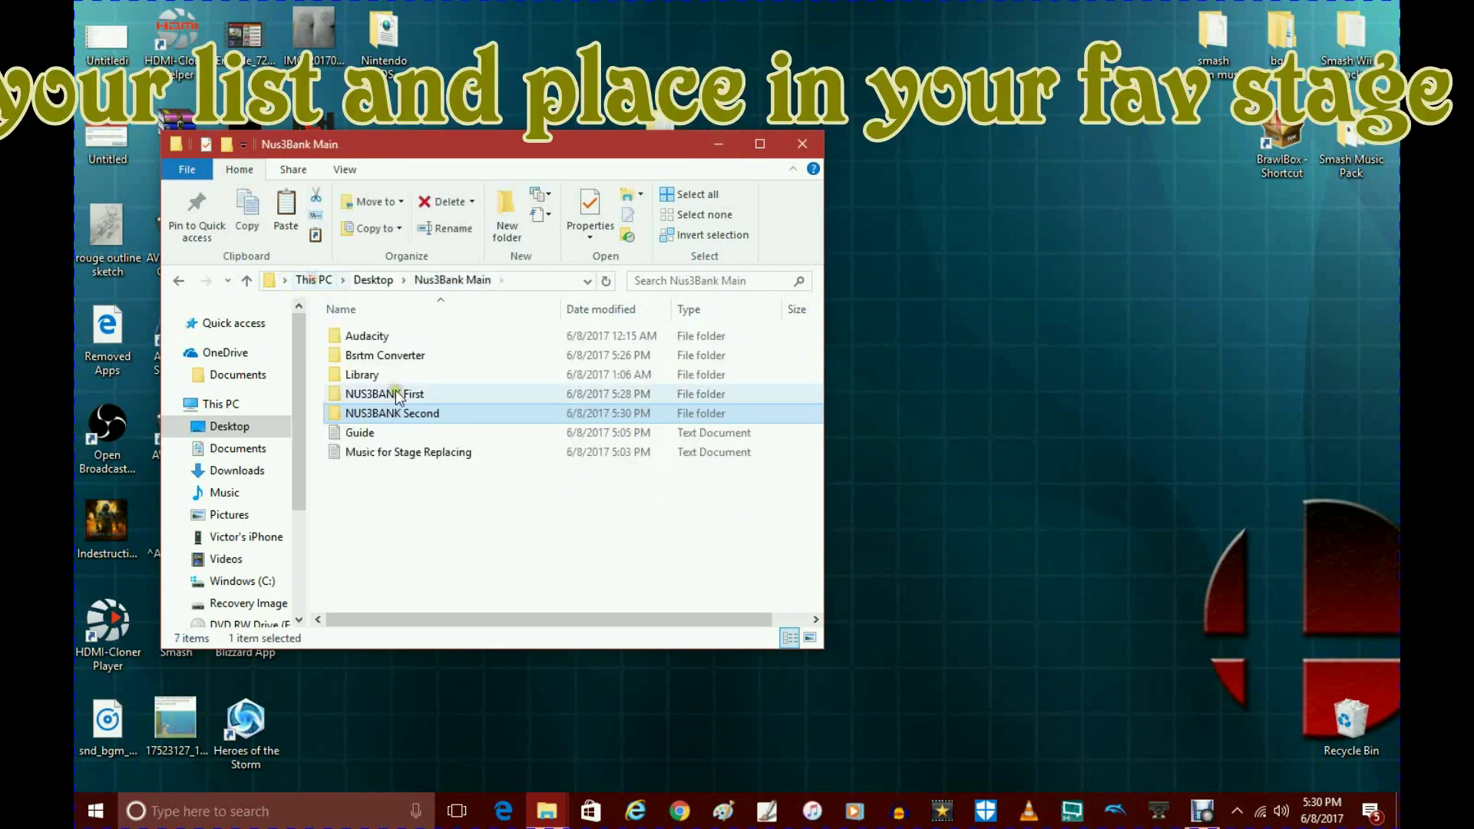
{"action": "right_click", "coordinate": [489, 577]}
{"action": "left_click", "coordinate": [536, 439]}
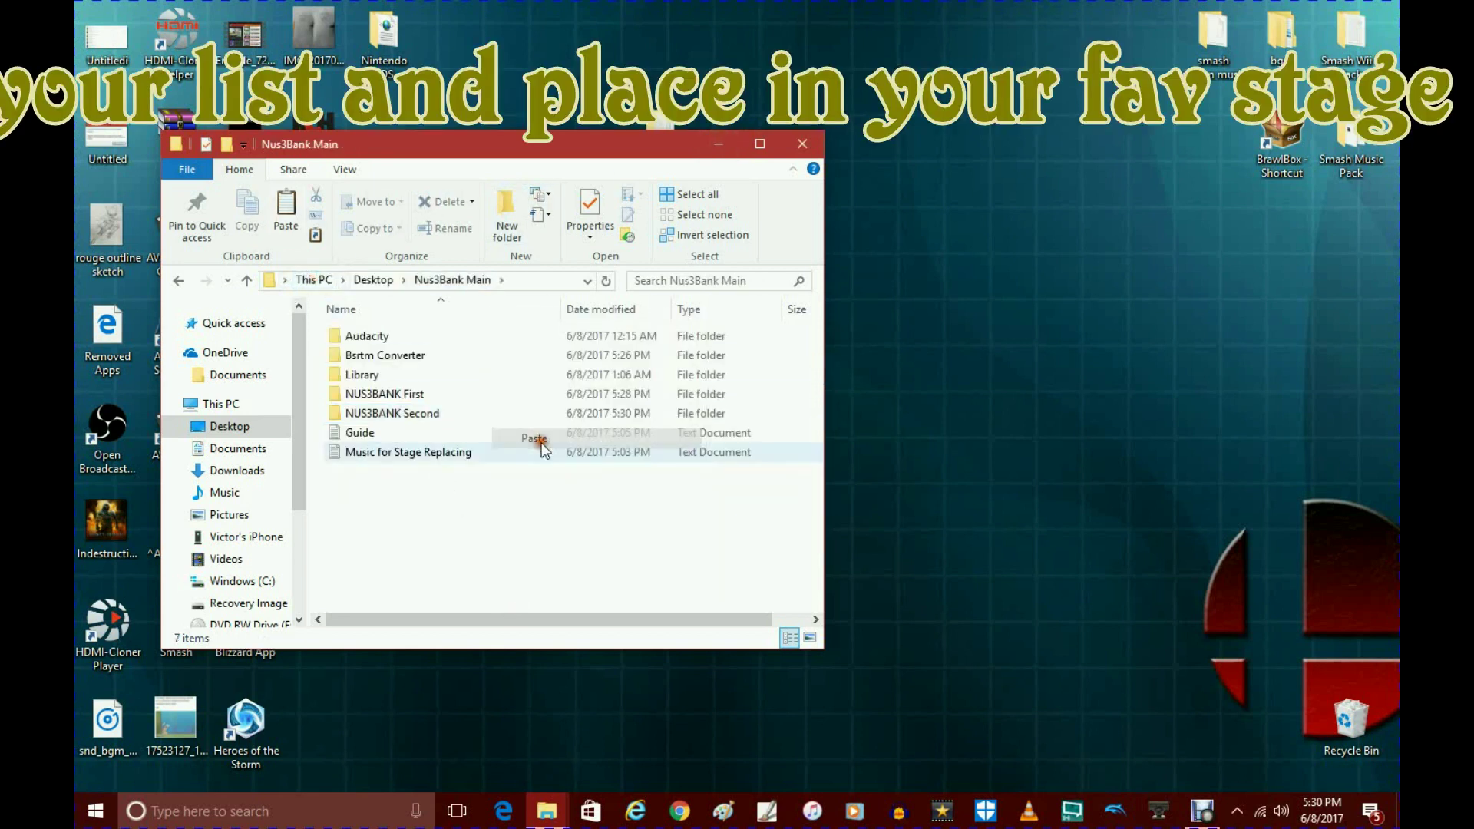
{"action": "left_click", "coordinate": [513, 509]}
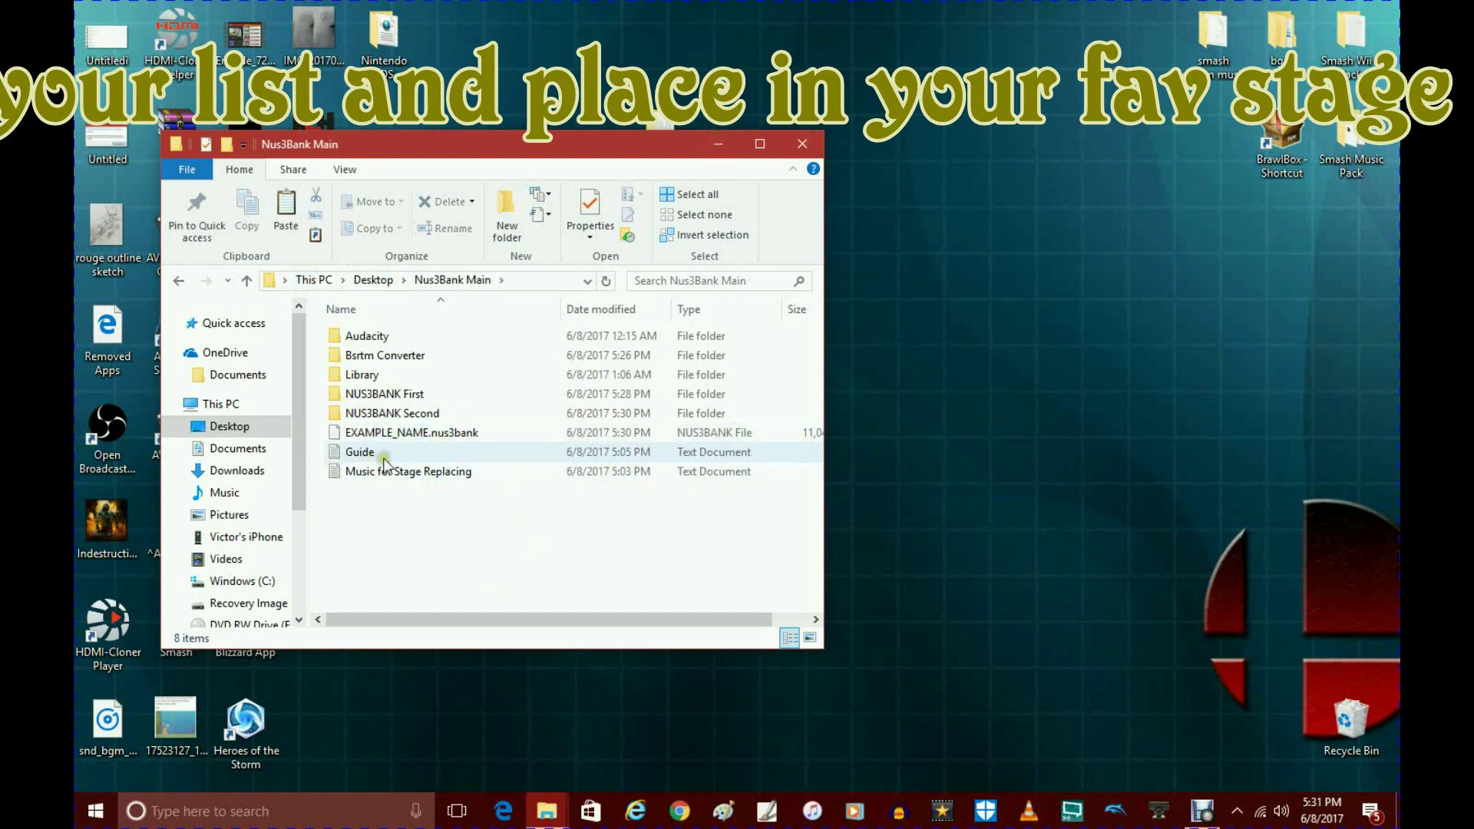
Step: Open the Music for Stage Replacing text file and place its window beside the Nus3Bank Main folder
{"action": "left_click", "coordinate": [412, 473]}
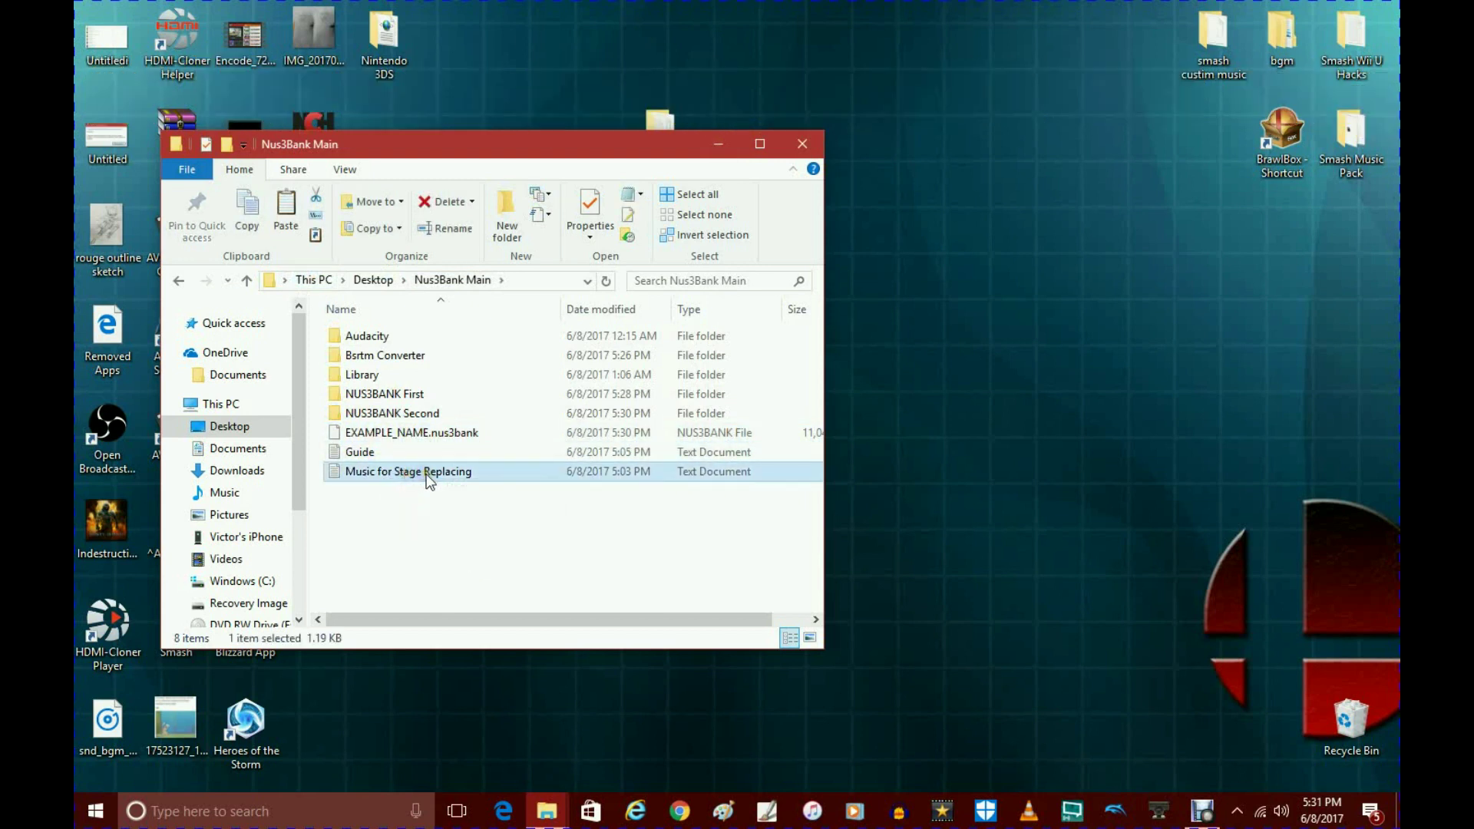
{"action": "double_click", "coordinate": [464, 476]}
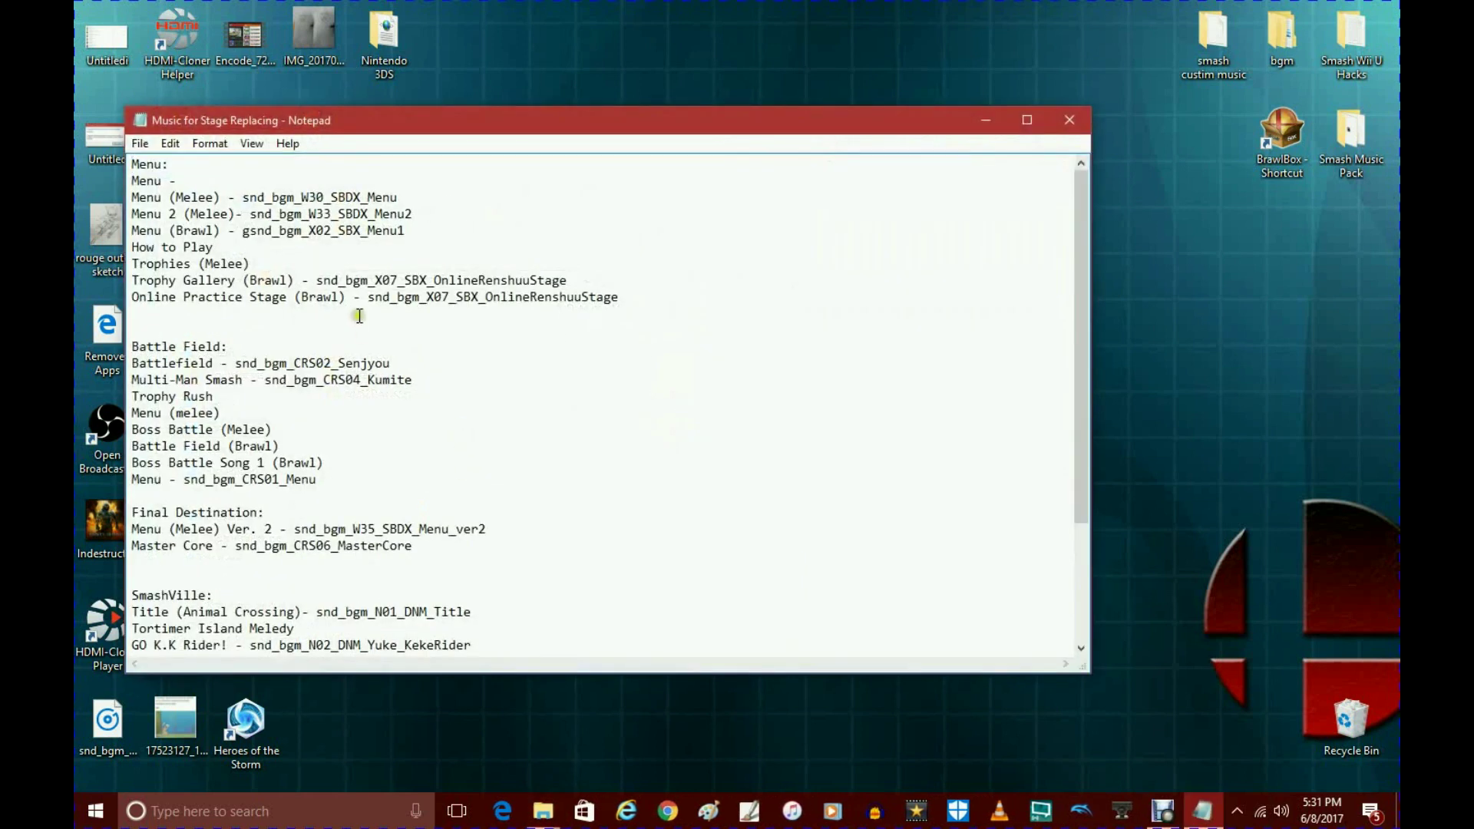
{"action": "left_click_drag", "start_coordinate": [320, 129], "coordinate": [1013, 119]}
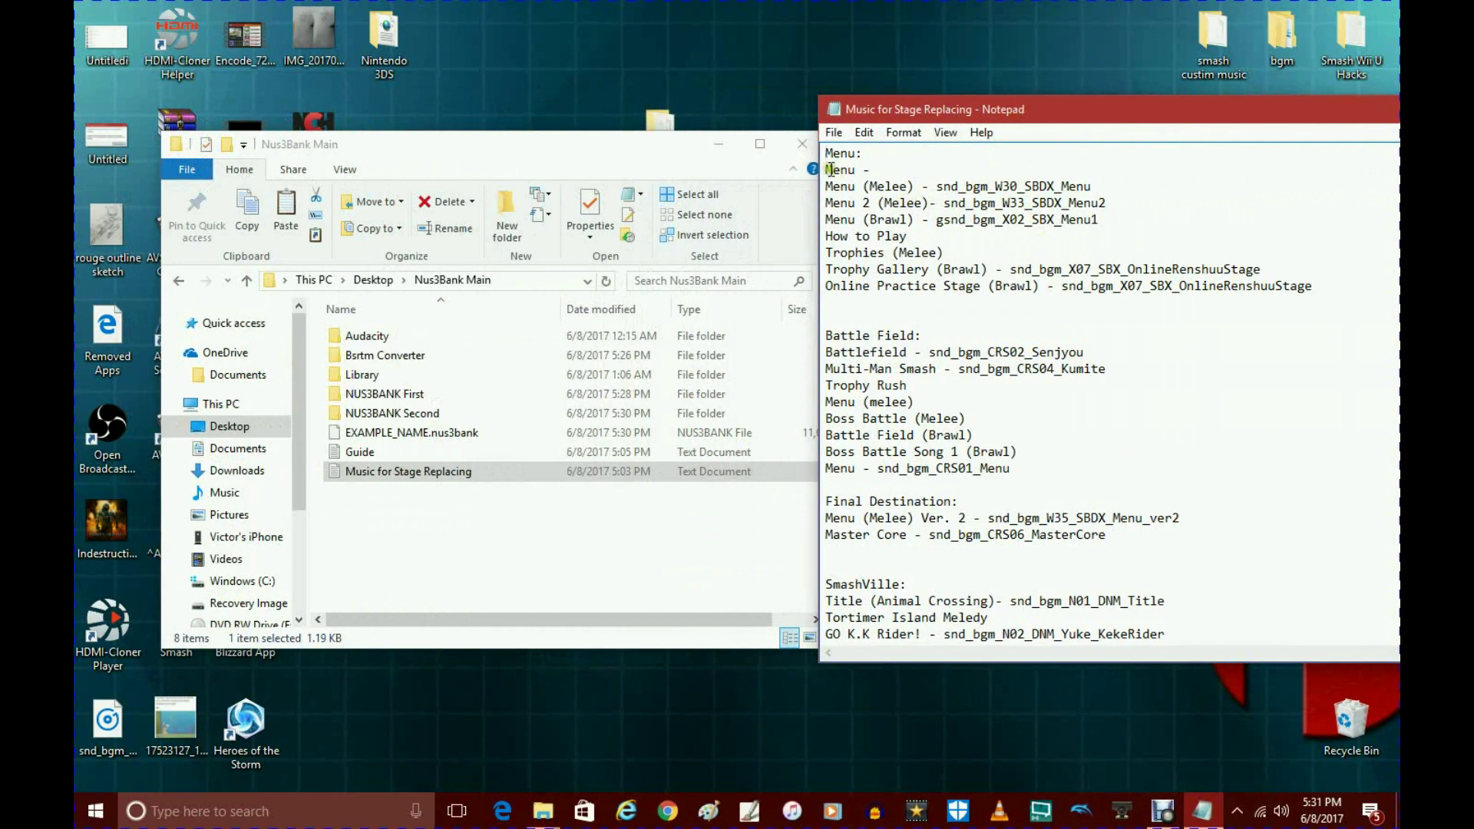
Step: Look through the stage headings in the music list, from Menu and Battle Field to Final Fantasy 7
{"action": "left_click_drag", "start_coordinate": [892, 154], "coordinate": [819, 155]}
{"action": "left_click_drag", "start_coordinate": [936, 336], "coordinate": [808, 334]}
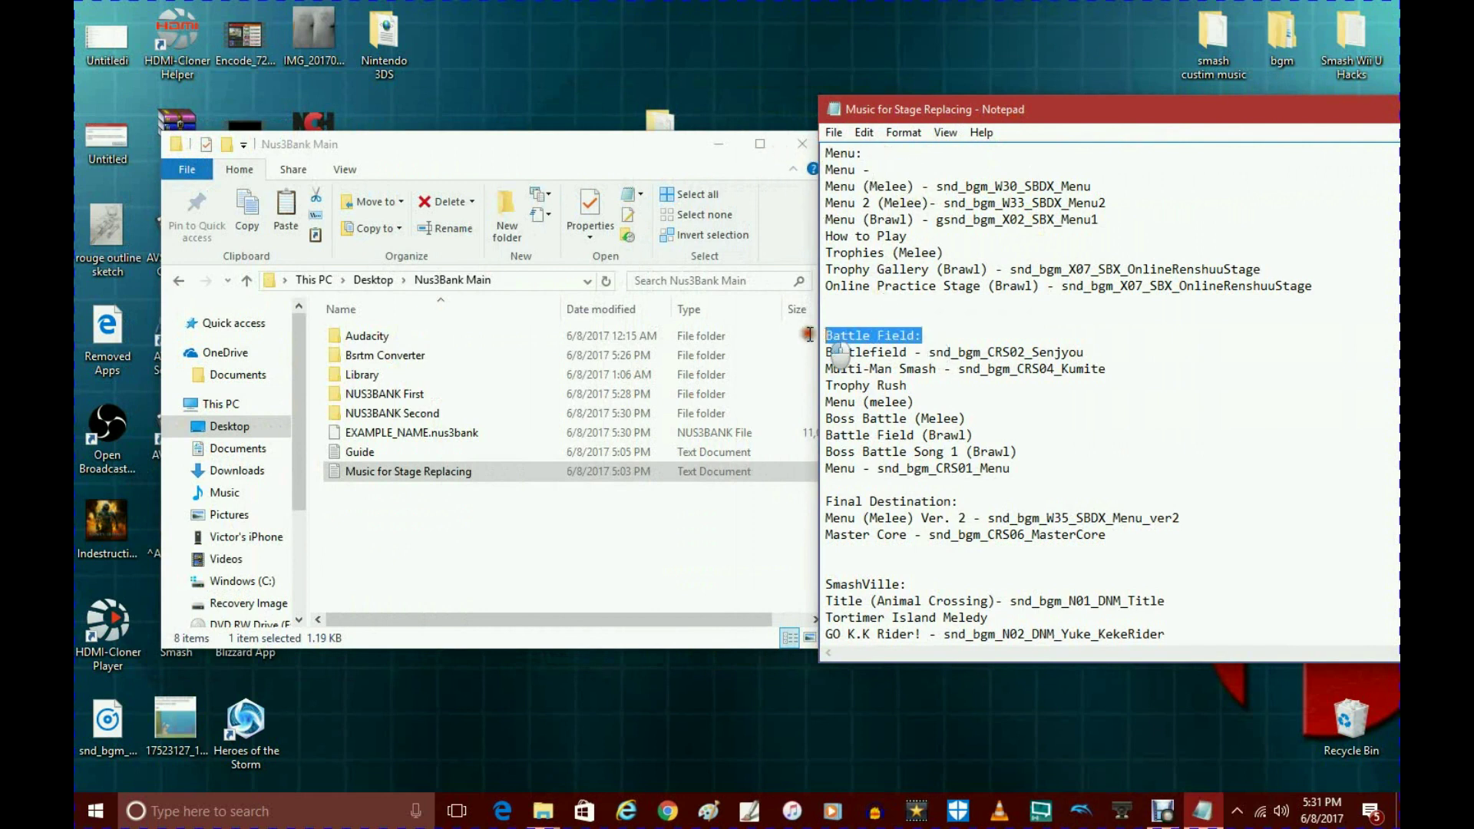
{"action": "left_click_drag", "start_coordinate": [957, 504], "coordinate": [872, 499]}
{"action": "left_click_drag", "start_coordinate": [912, 587], "coordinate": [805, 561]}
{"action": "scroll", "coordinate": [901, 569], "scroll_direction": "down", "scroll_amount": 3}
{"action": "left_click_drag", "start_coordinate": [938, 619], "coordinate": [775, 597]}
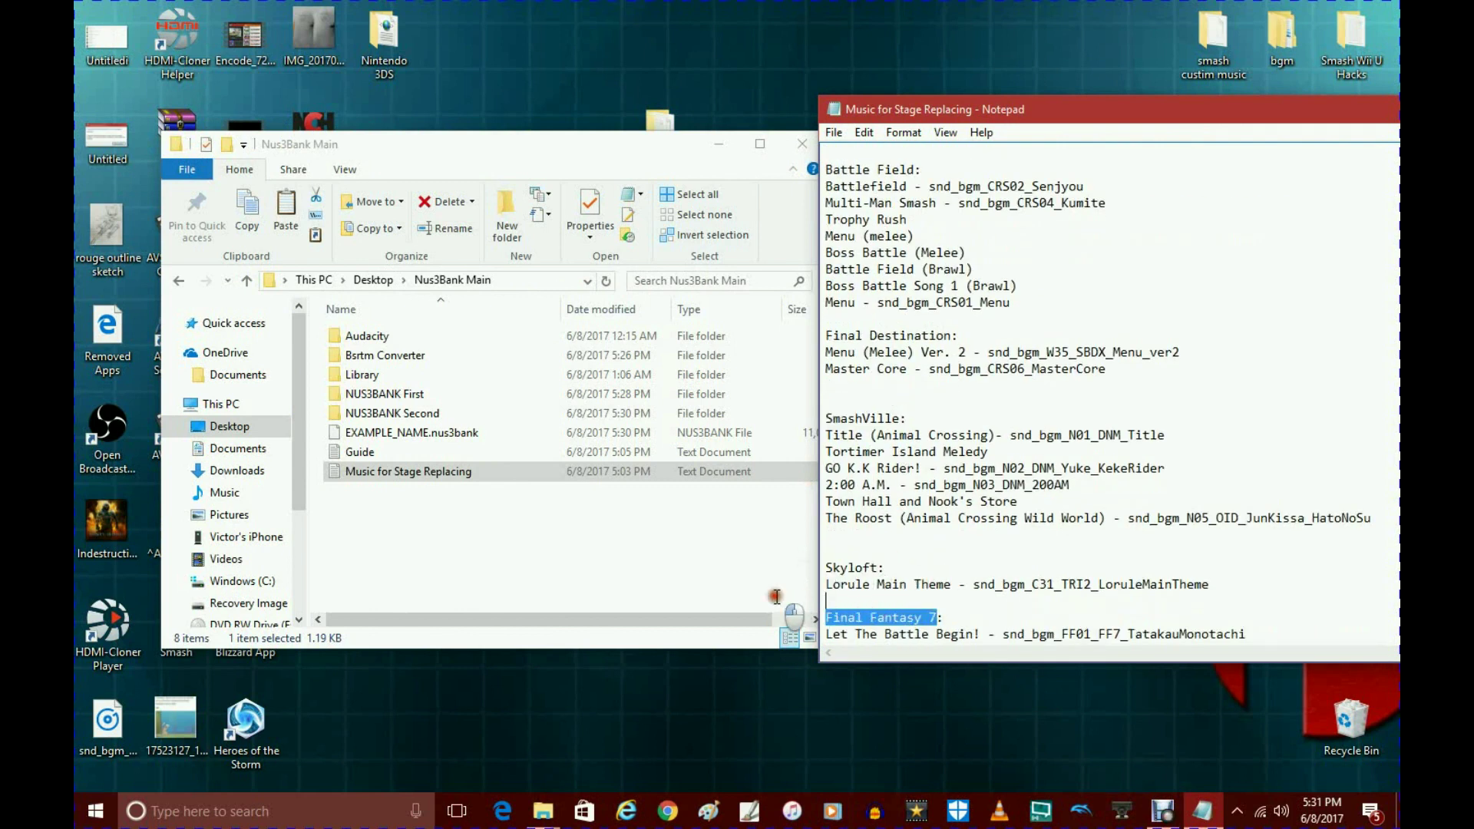
{"action": "left_click", "coordinate": [938, 509]}
{"action": "scroll", "coordinate": [955, 514], "scroll_direction": "up", "scroll_amount": 3}
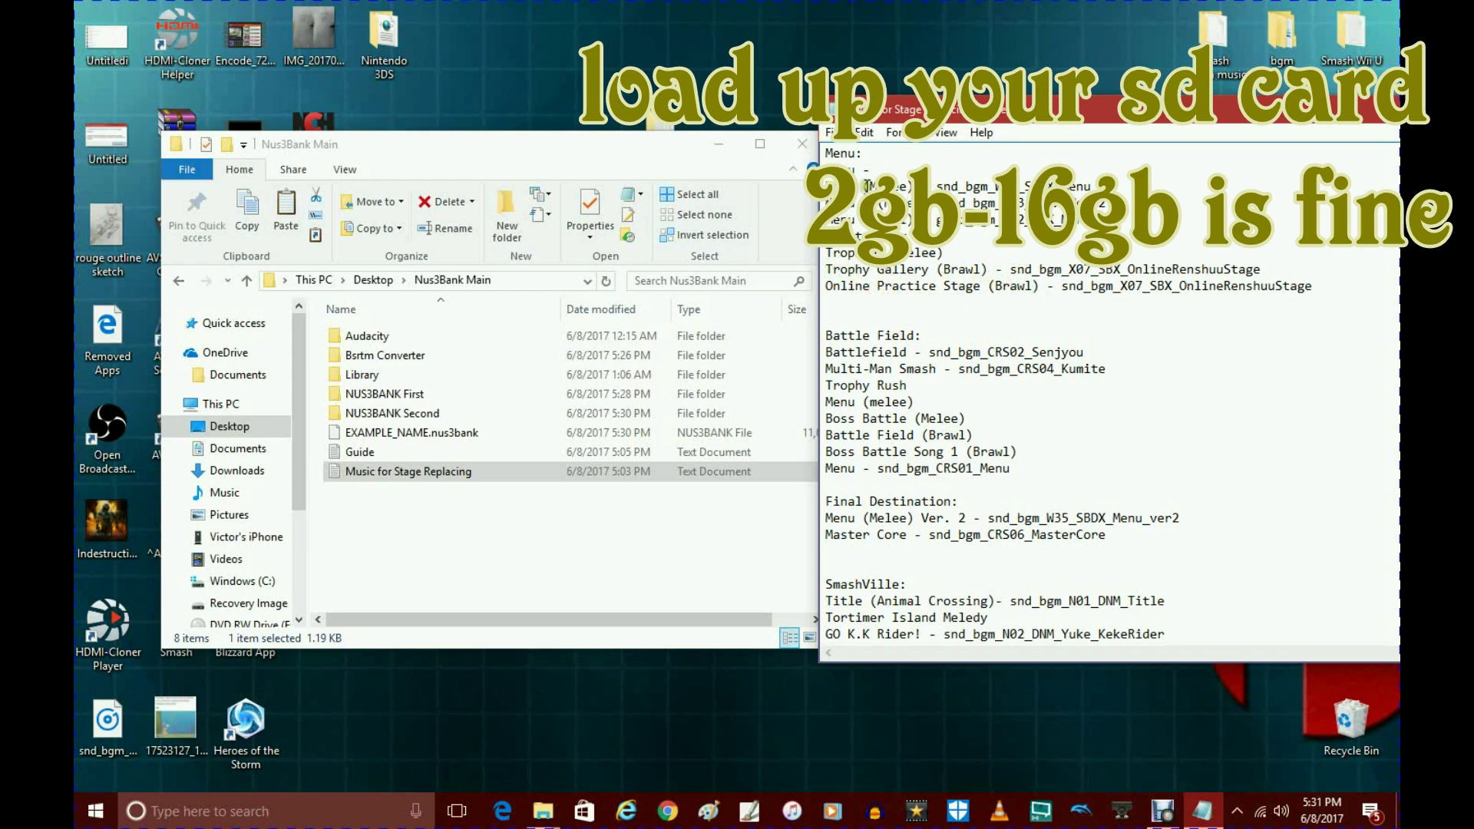
Step: Copy the Menu (Melee) file name snd_bgm_W30_SBDX_Menu from the music list
{"action": "left_click_drag", "start_coordinate": [936, 184], "coordinate": [1088, 184]}
{"action": "right_click", "coordinate": [1088, 185]}
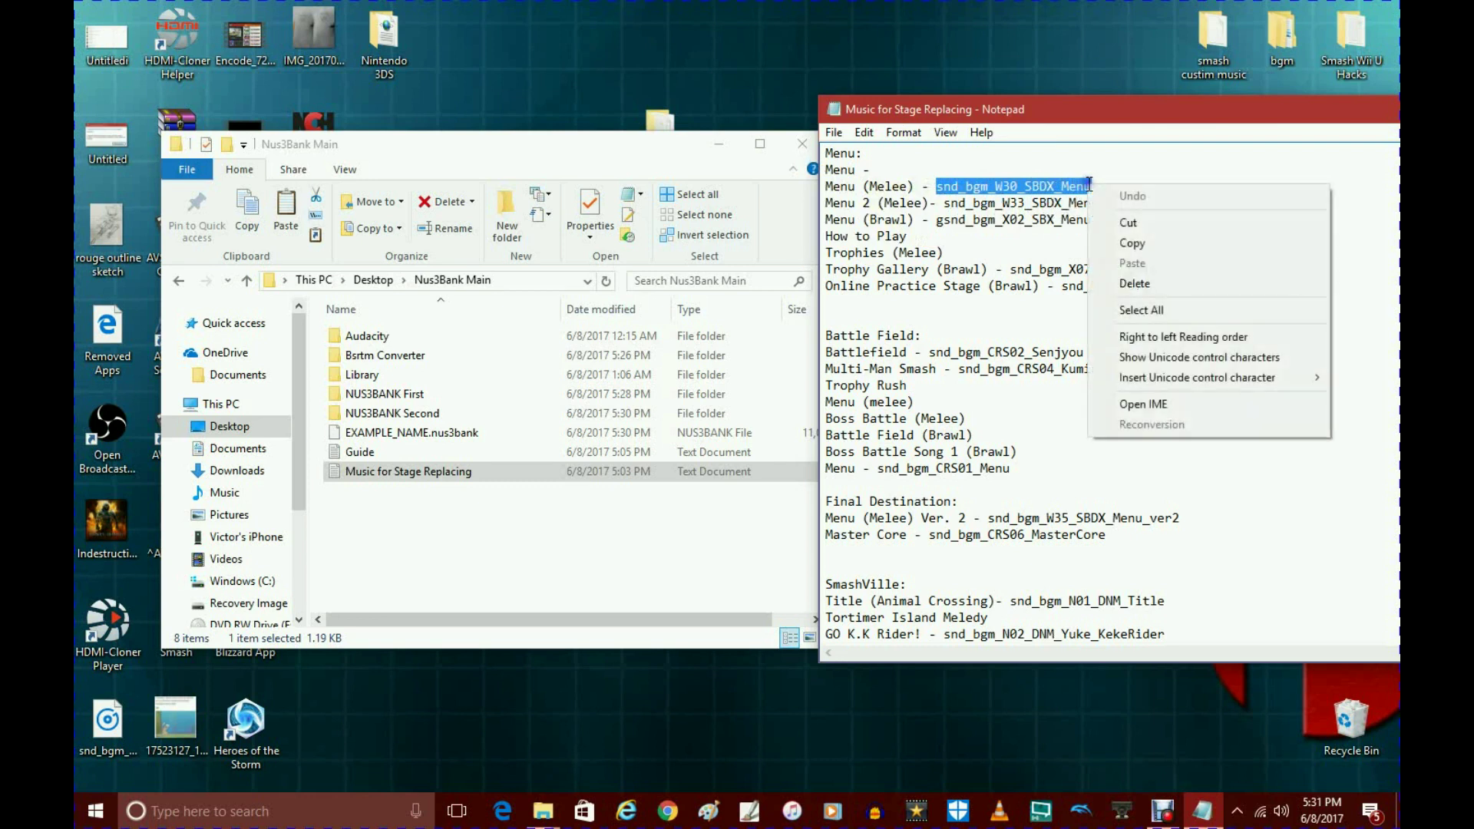
{"action": "left_click", "coordinate": [1152, 244]}
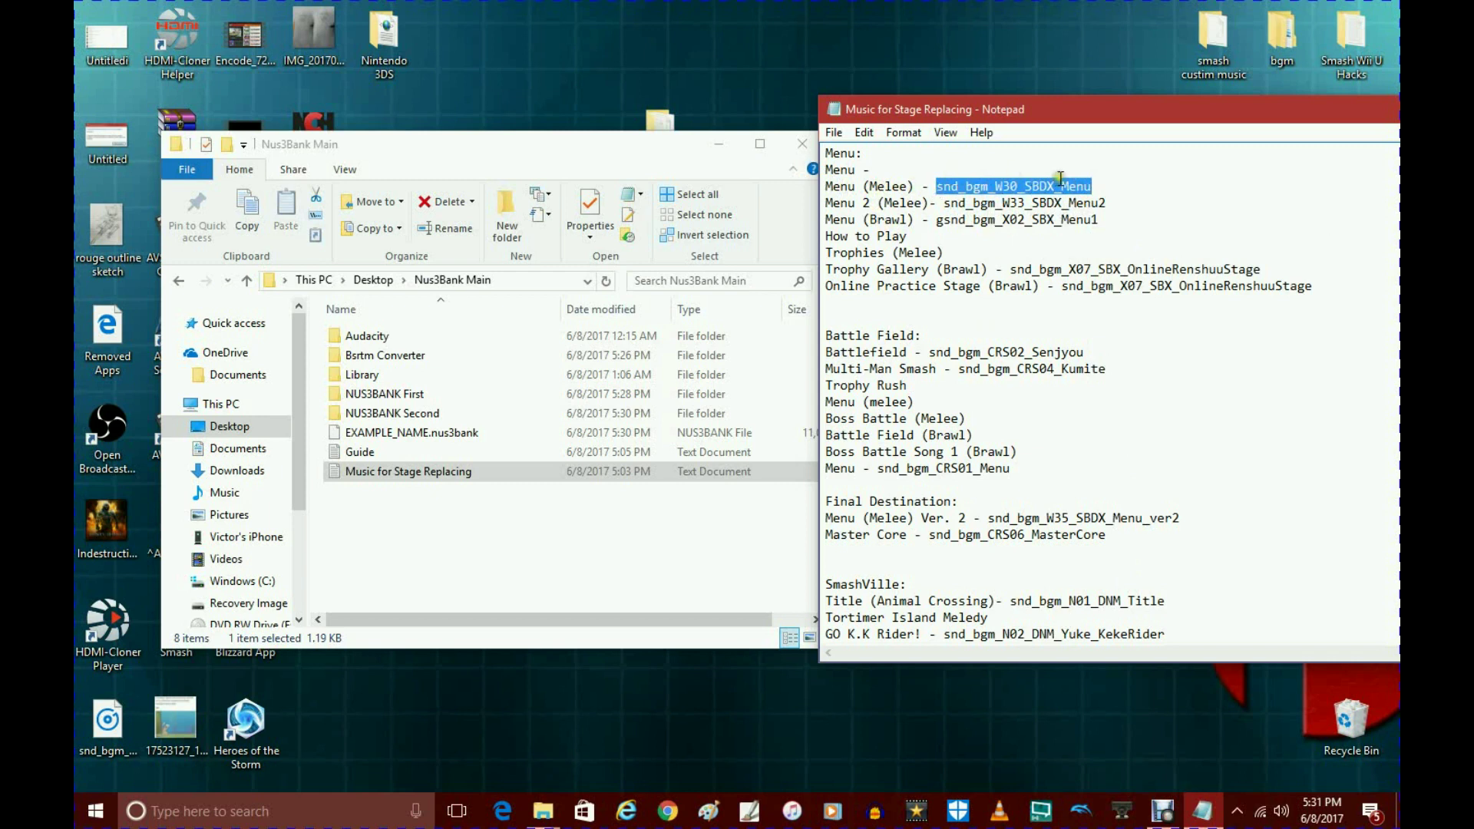
Step: Rename EXAMPLE_NAME.nus3bank to snd_bgm_W30_SBDX_Menu.nus3bank with the copied name, keeping the extension
{"action": "left_click", "coordinate": [382, 435]}
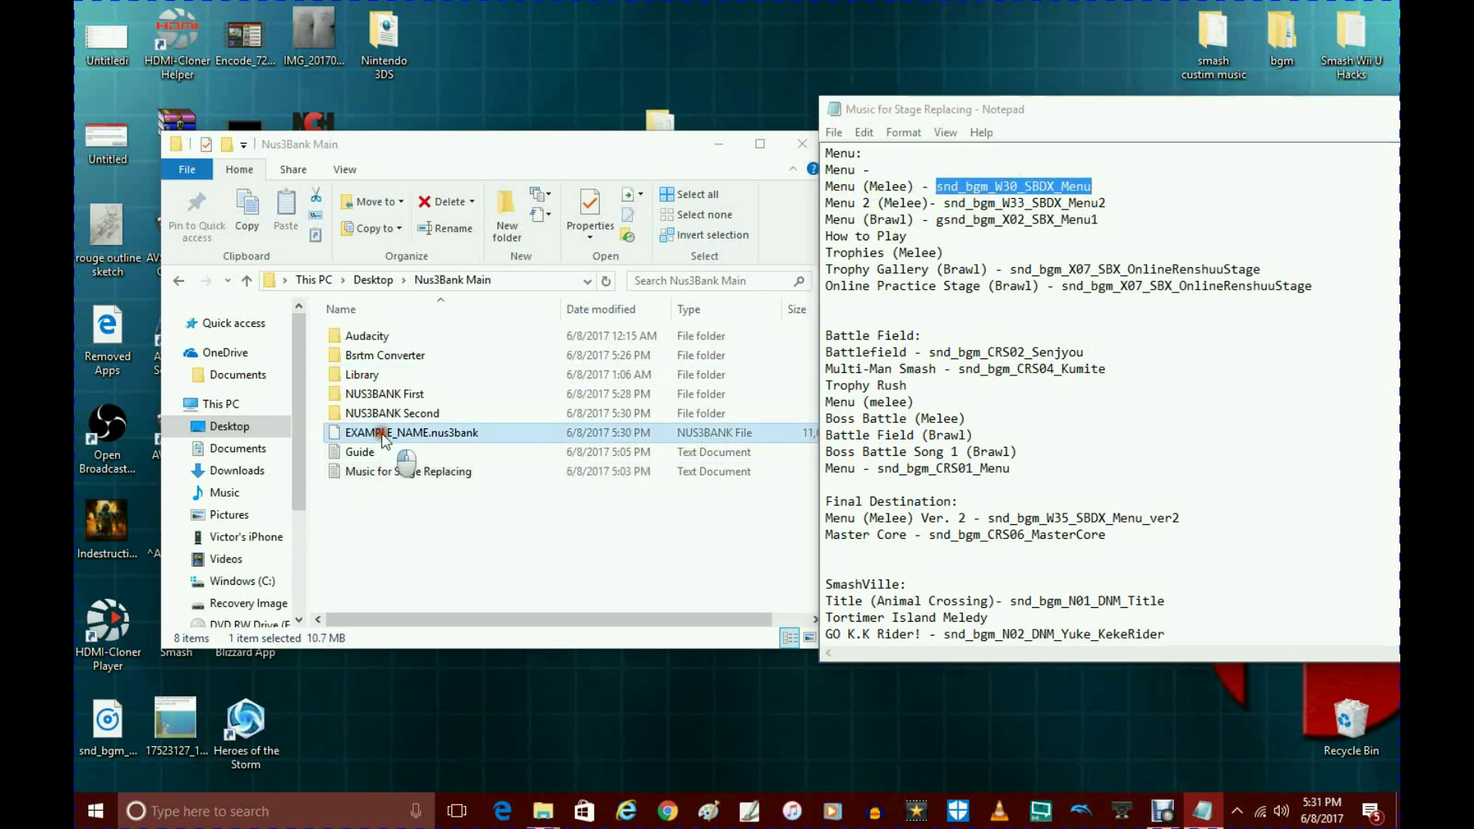
{"action": "left_click", "coordinate": [381, 433]}
{"action": "right_click", "coordinate": [382, 434]}
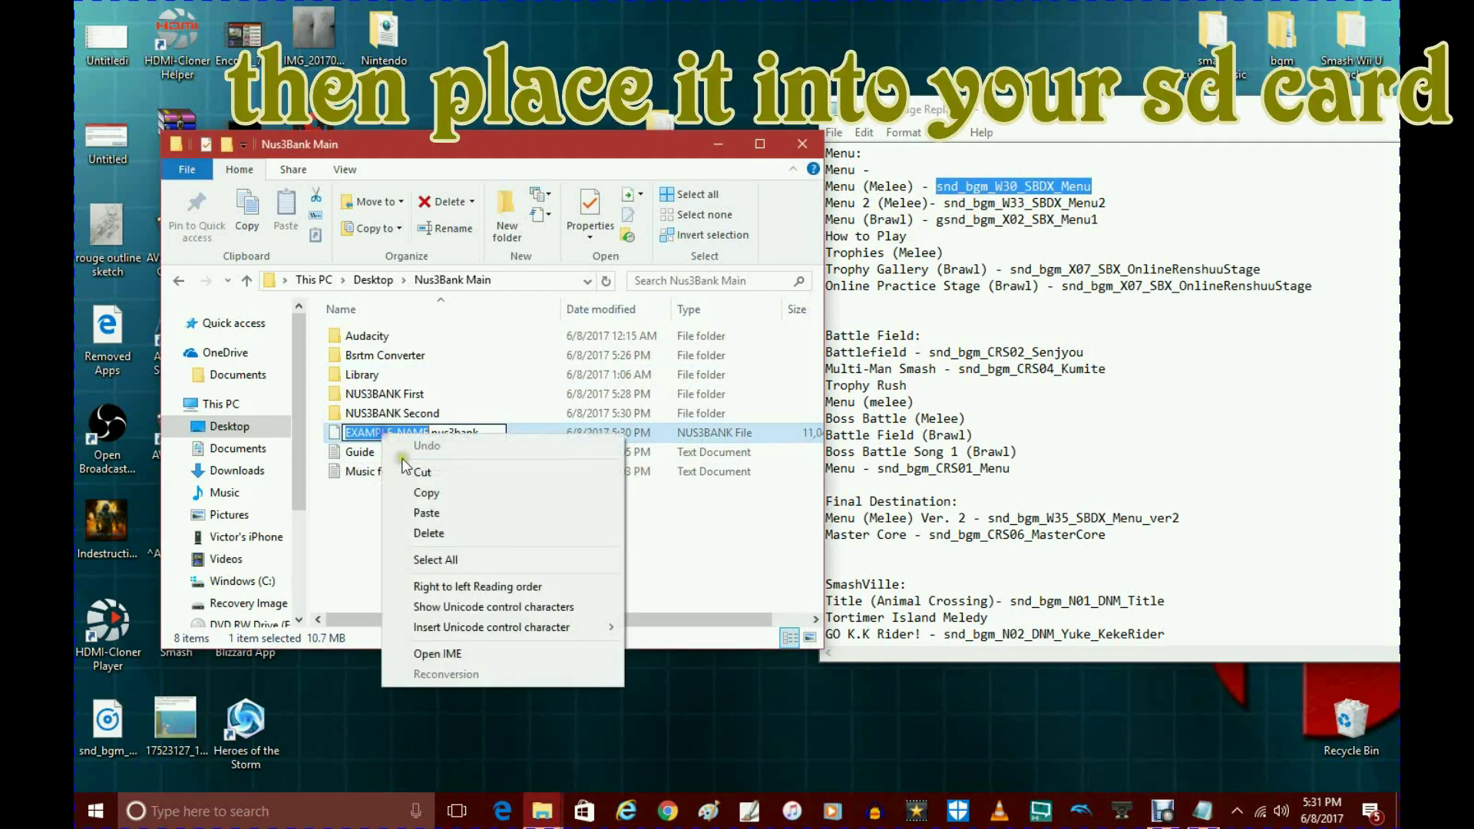
{"action": "left_click", "coordinate": [427, 512]}
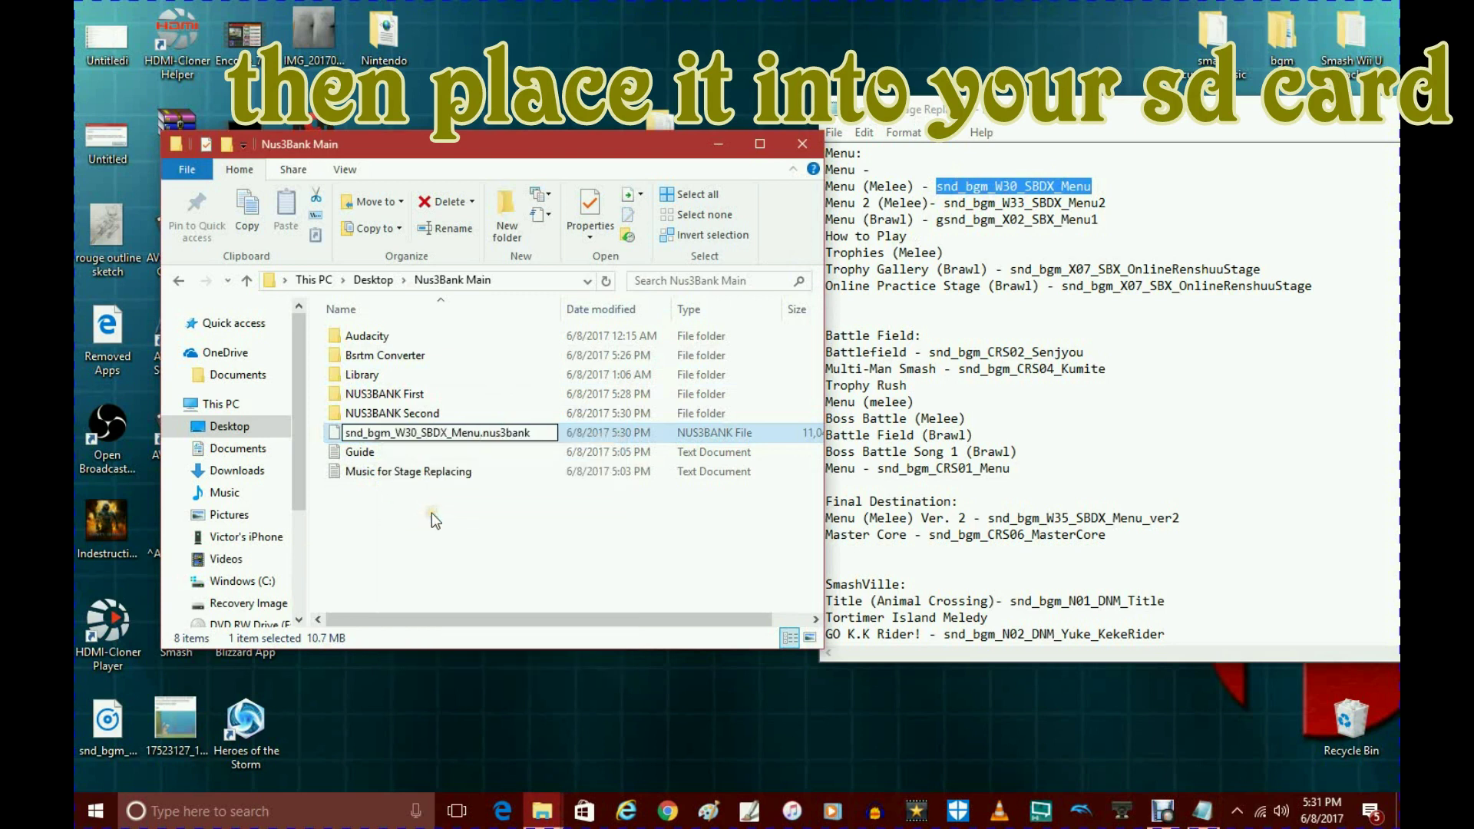
{"action": "left_click", "coordinate": [422, 500]}
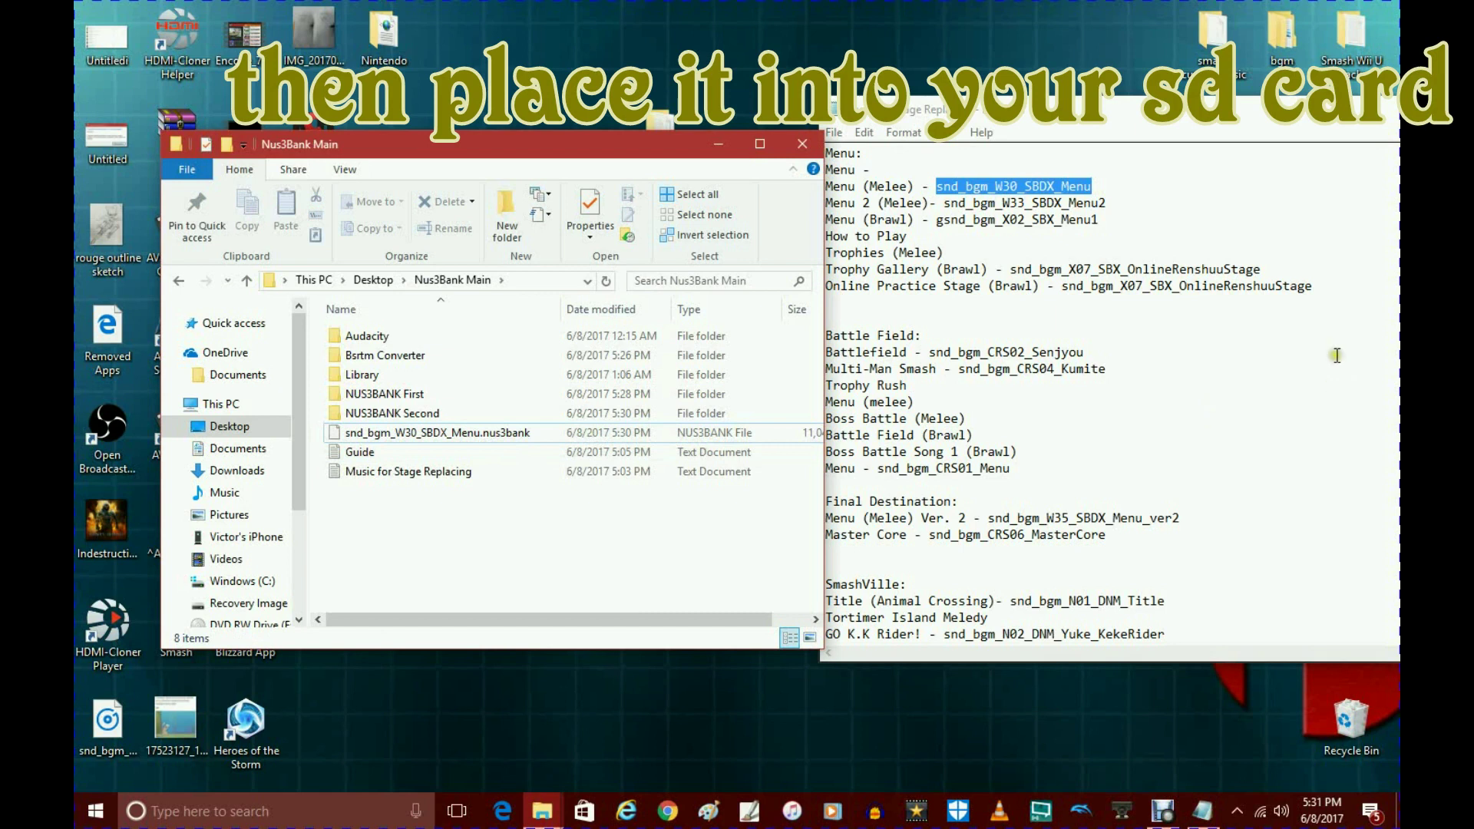
Step: Close the Music for Stage Replacing text file
{"action": "left_click", "coordinate": [1236, 135]}
{"action": "left_click_drag", "start_coordinate": [1235, 135], "coordinate": [864, 154]}
{"action": "key", "text": "alt+F4"}
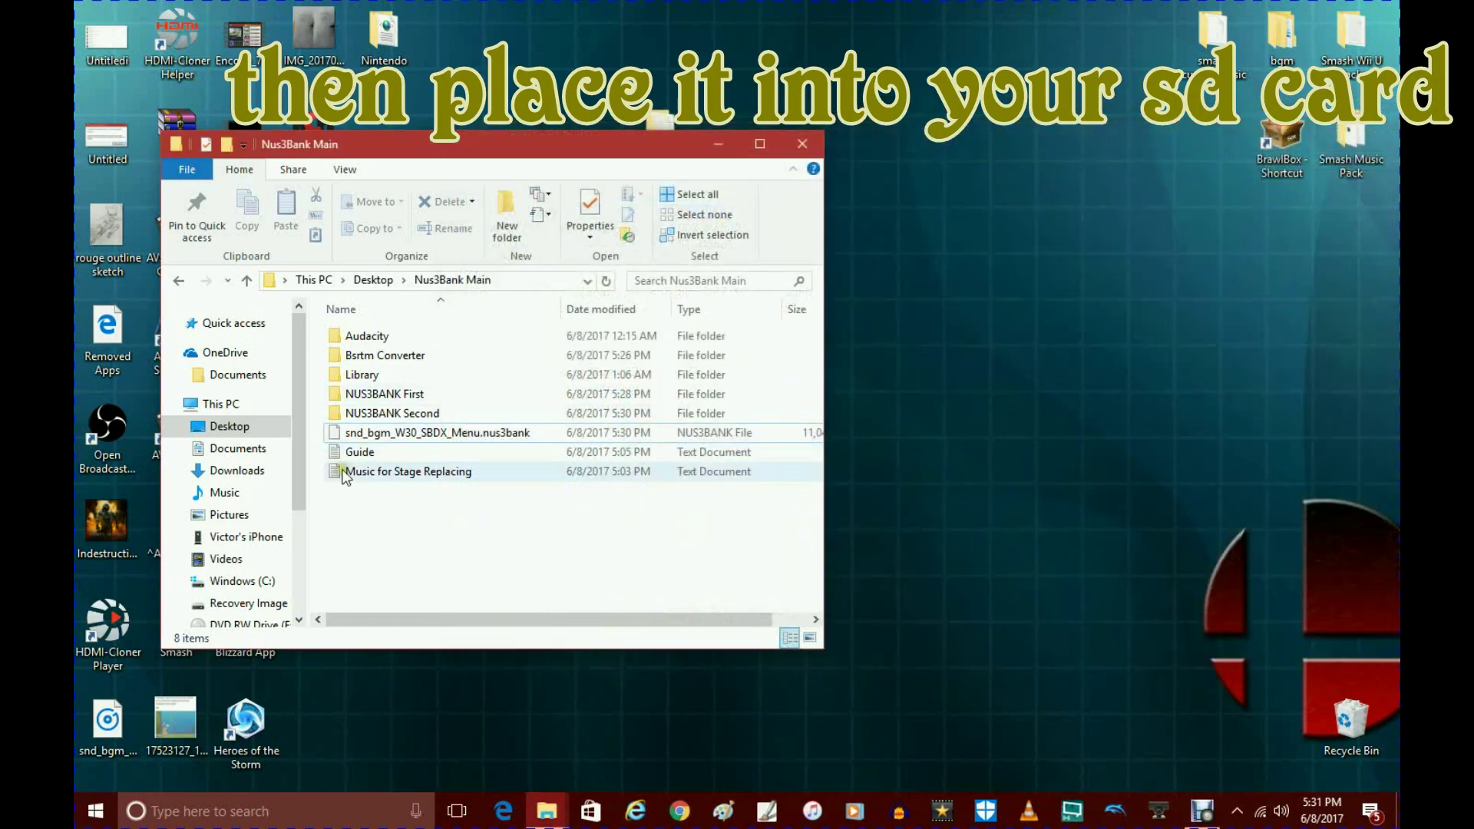
Step: Move snd_bgm_W30_SBDX_Menu.nus3bank from Nus3Bank Main to the desktop and close the folder window
{"action": "left_click_drag", "start_coordinate": [384, 433], "coordinate": [1029, 276]}
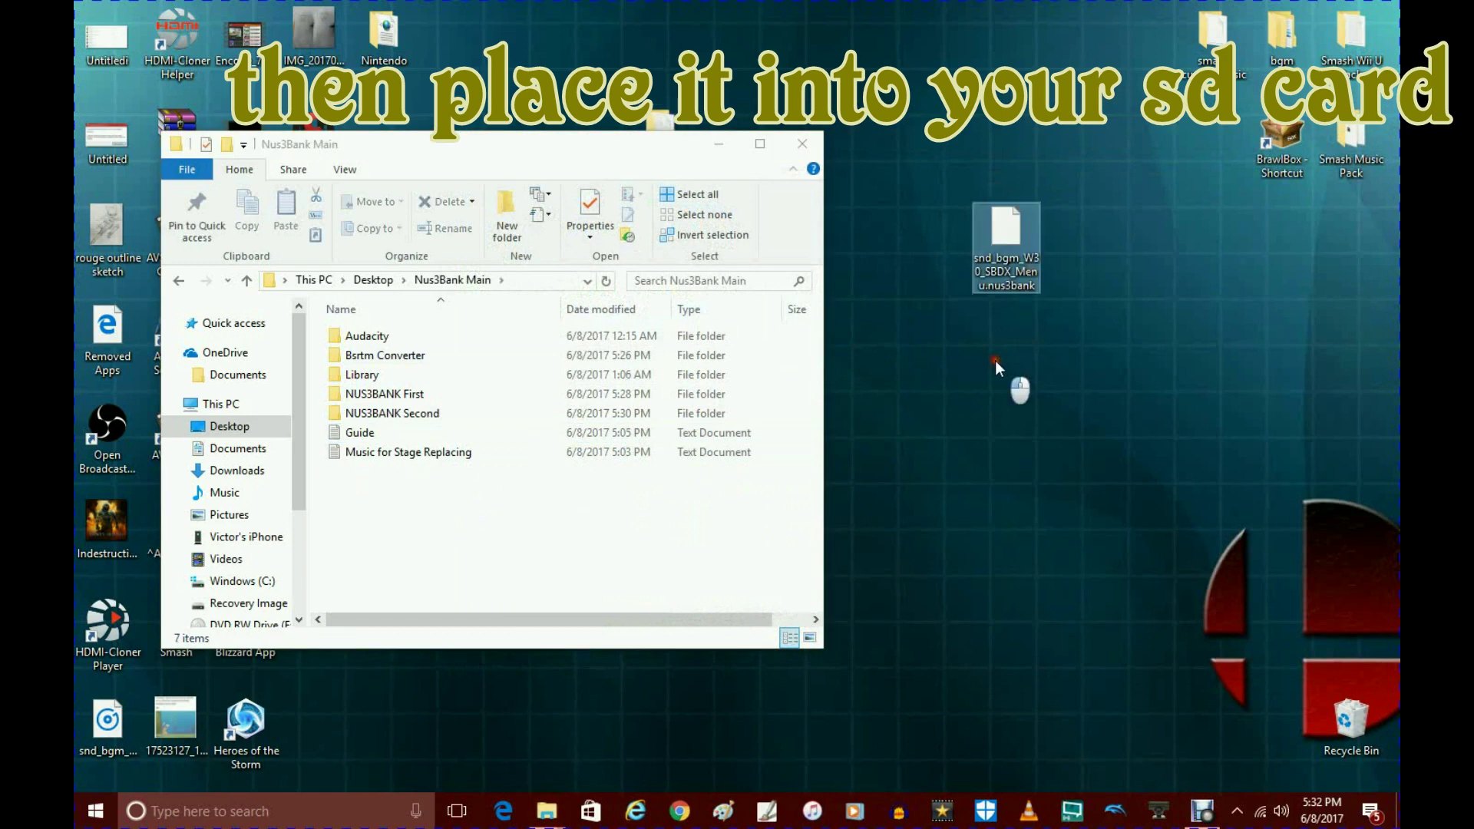
{"action": "left_click", "coordinate": [802, 143]}
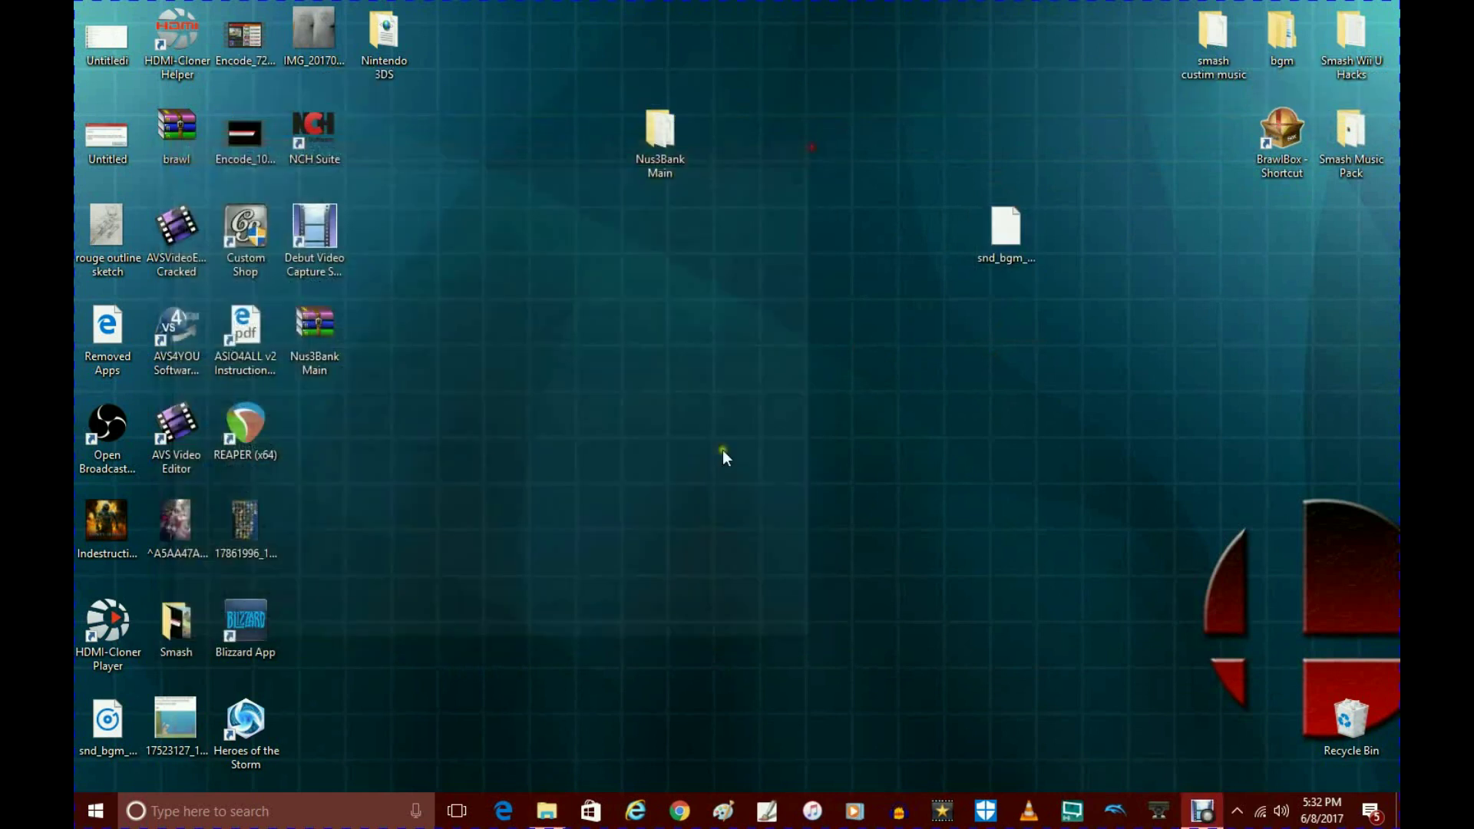
{"action": "right_click", "coordinate": [547, 812]}
{"action": "left_click", "coordinate": [568, 735]}
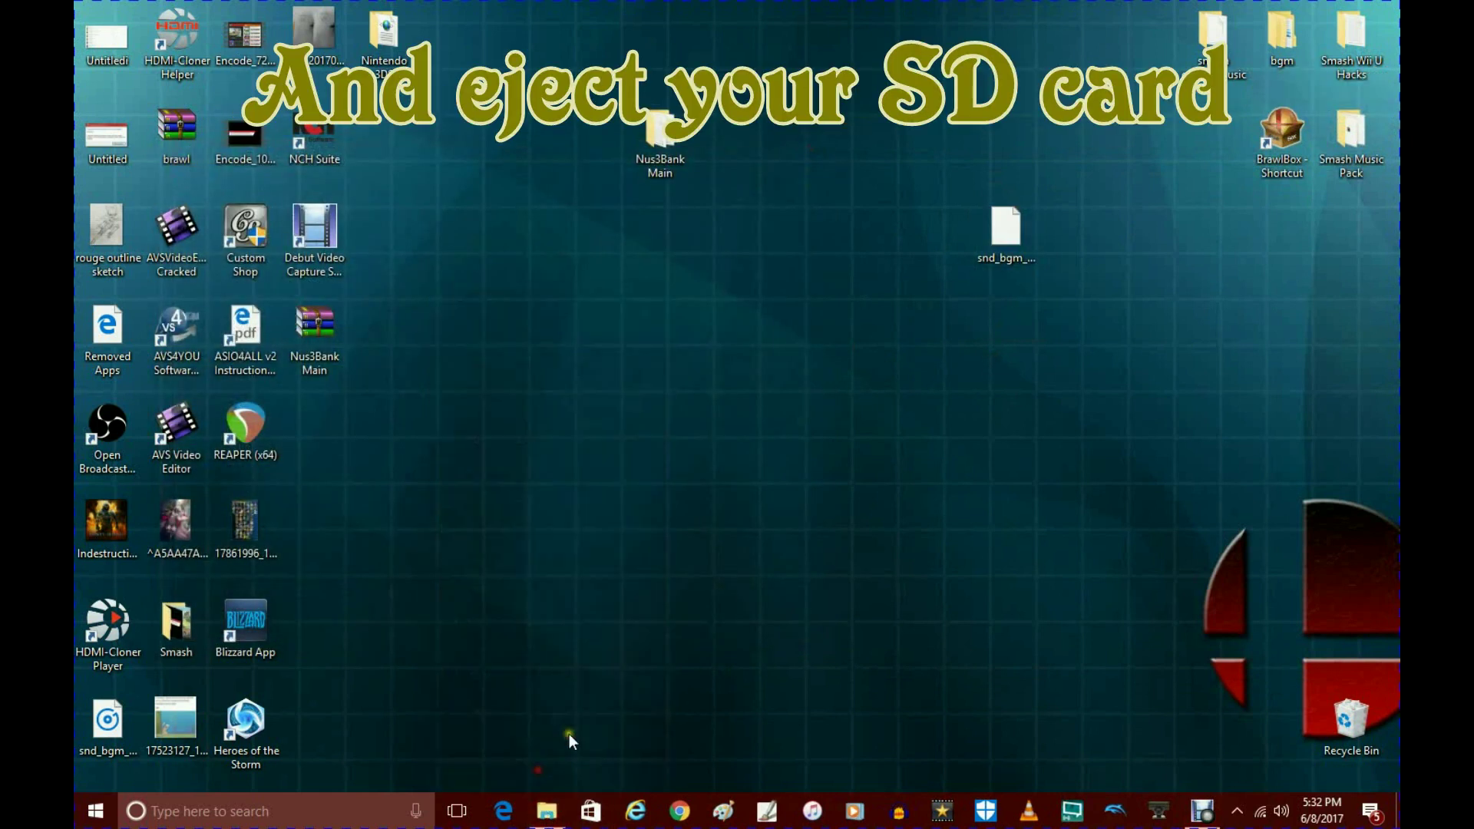
{"action": "right_click", "coordinate": [548, 812]}
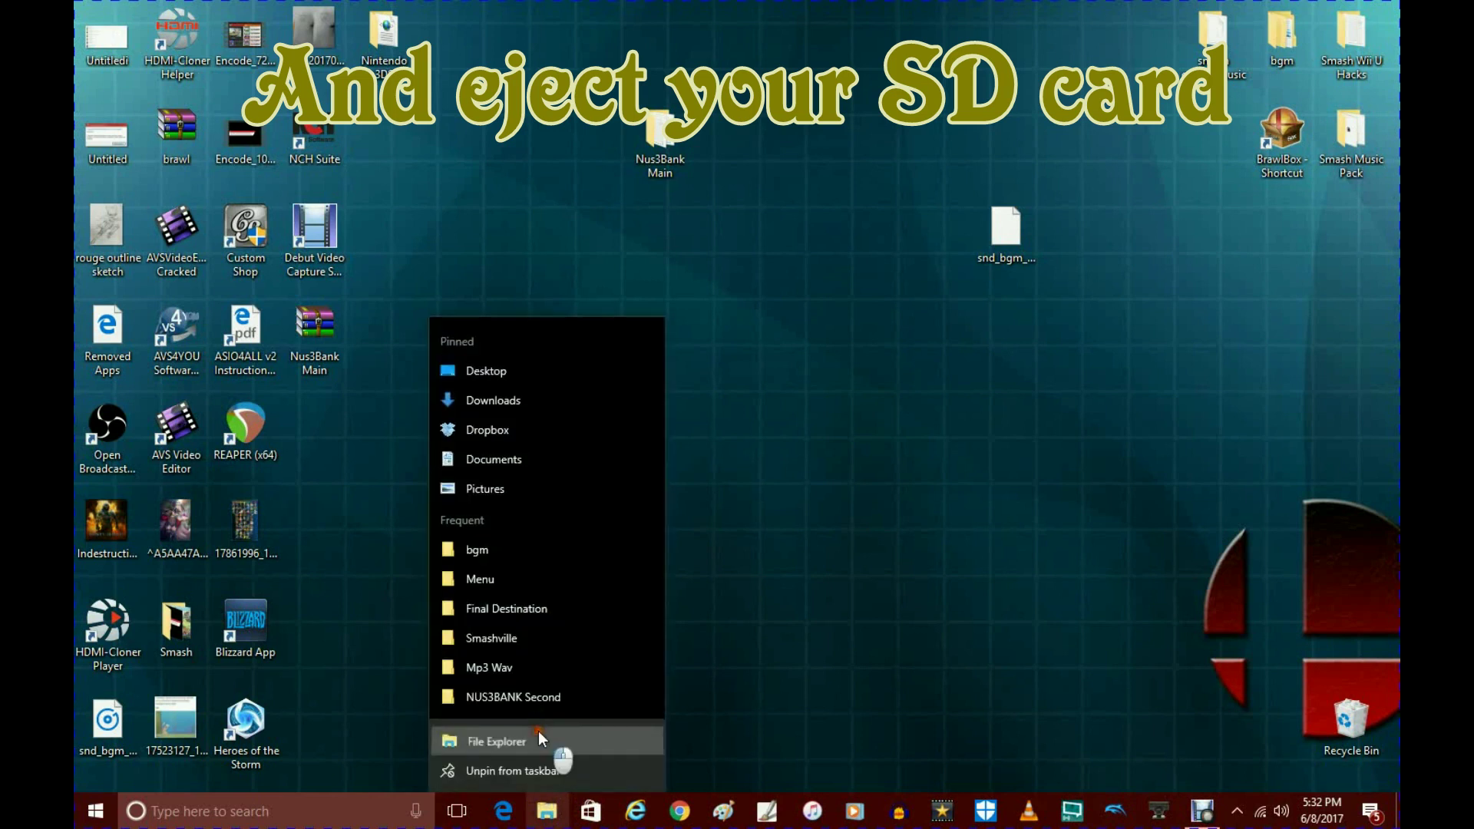
{"action": "left_click", "coordinate": [540, 738]}
{"action": "left_click", "coordinate": [776, 443]}
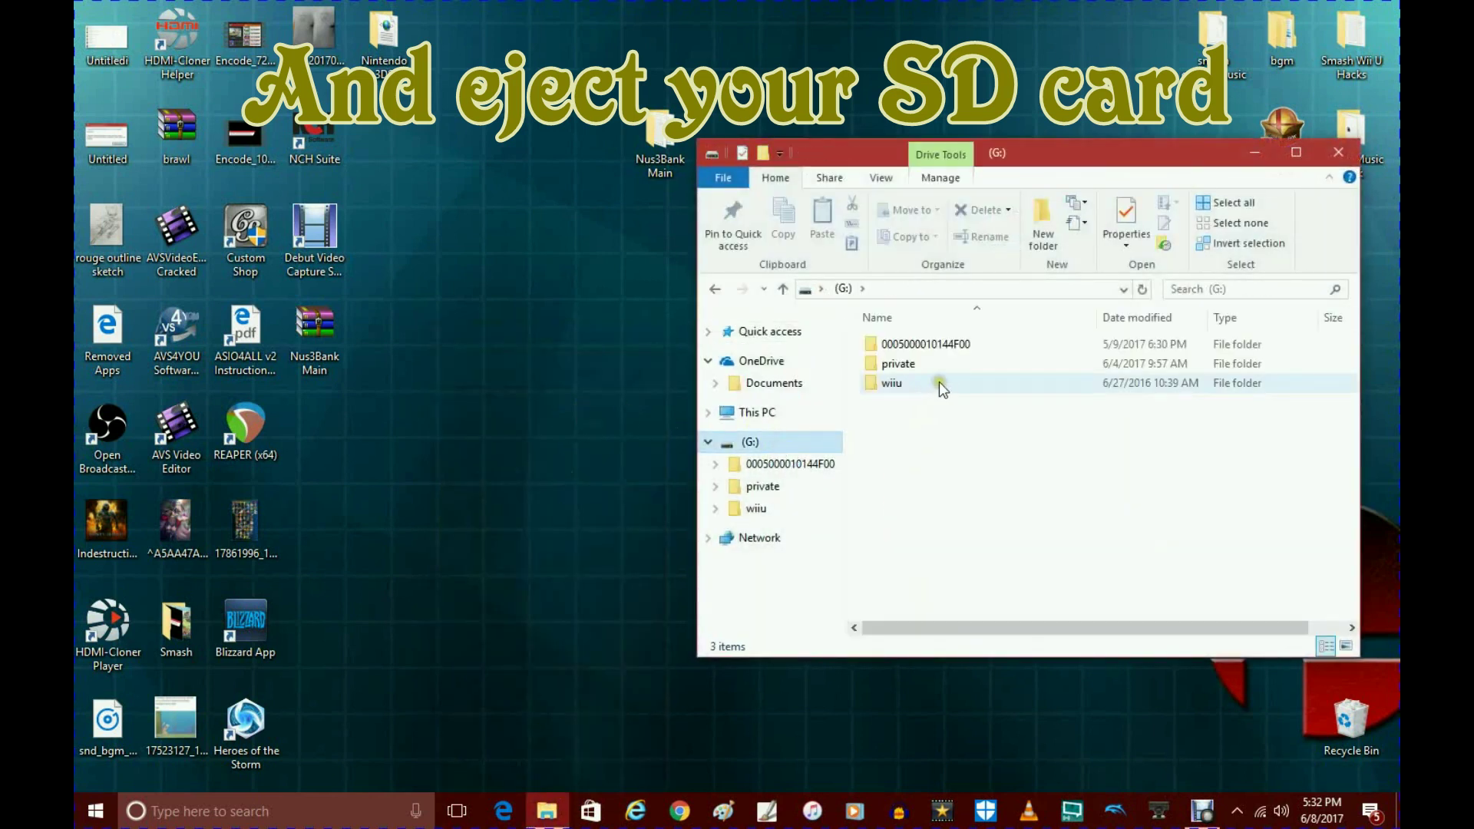
{"action": "double_click", "coordinate": [938, 350]}
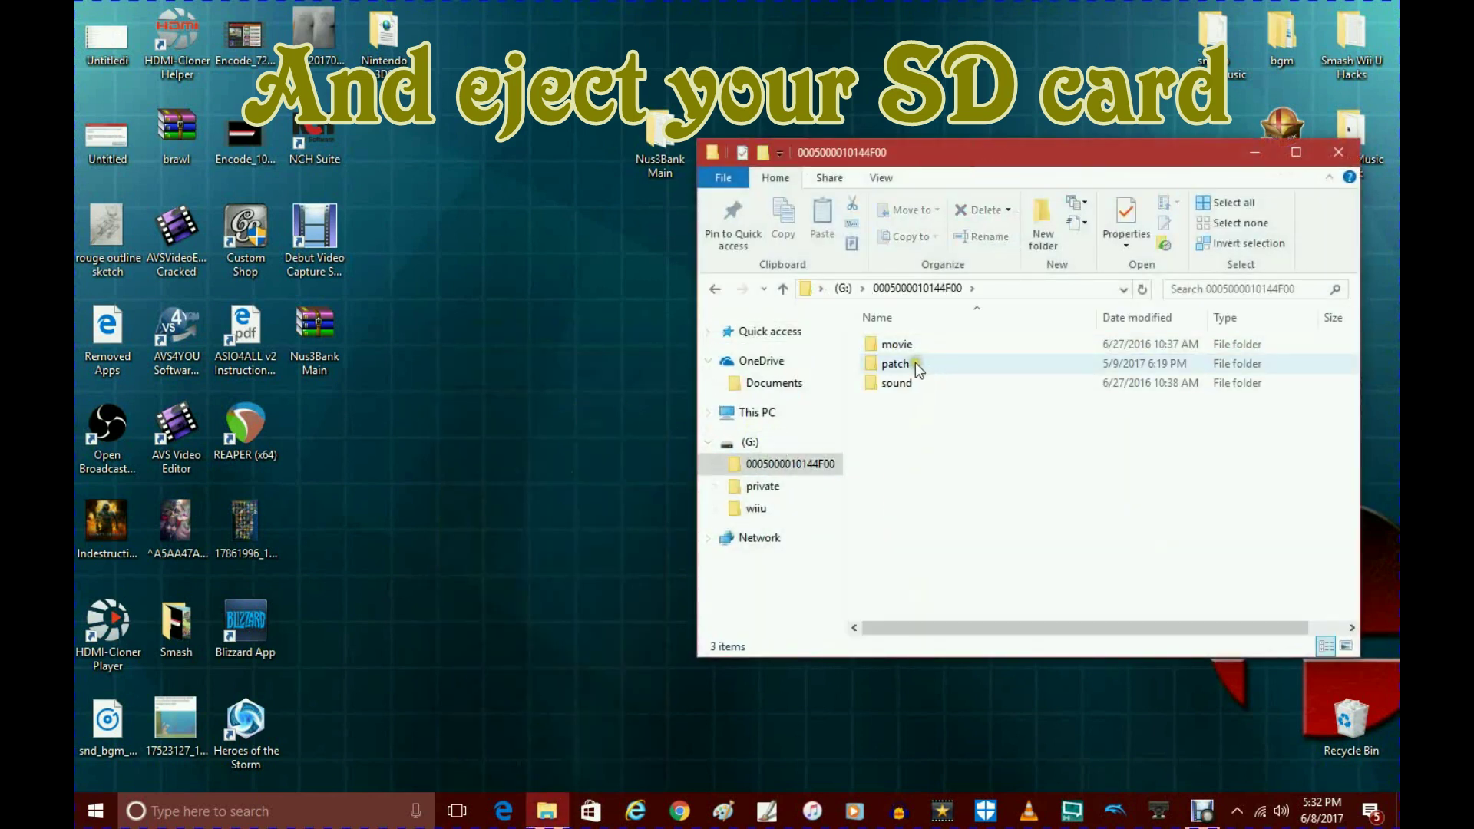
{"action": "double_click", "coordinate": [908, 383]}
{"action": "double_click", "coordinate": [924, 346]}
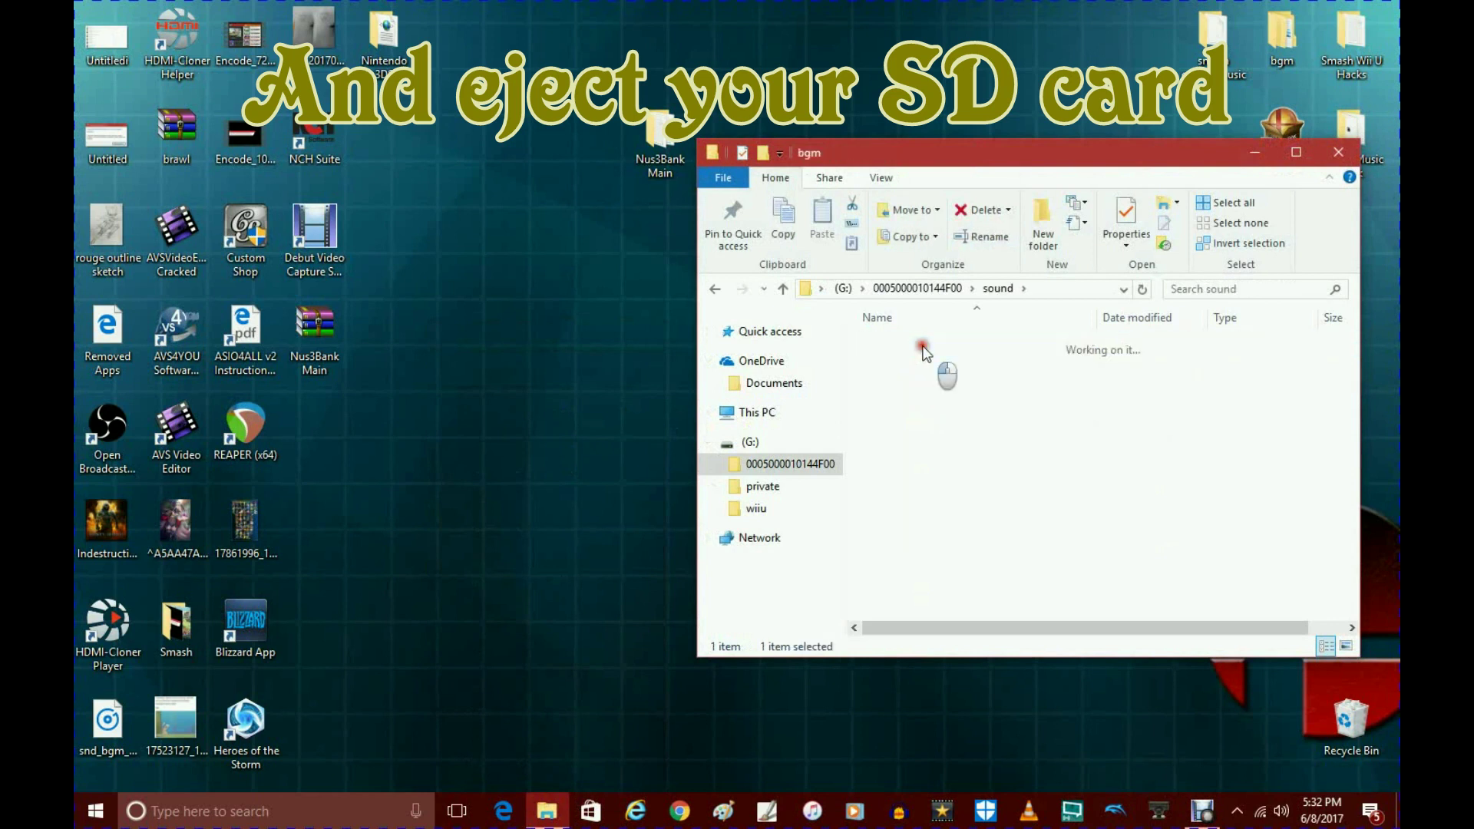